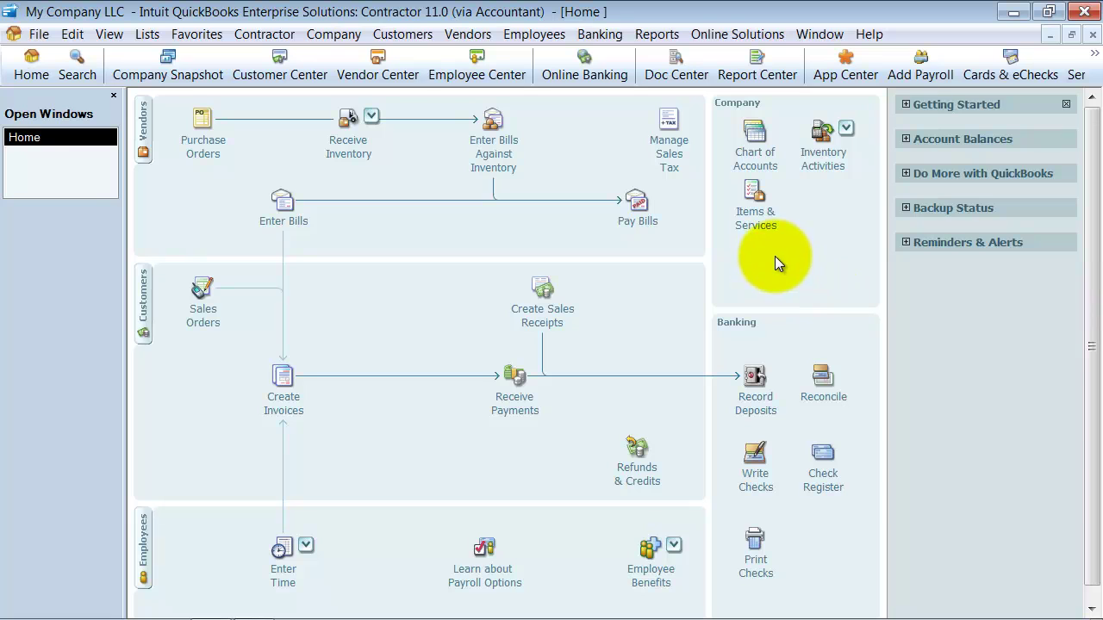
Open the Item List from the Home page's Items & Services icon.
{"action": "left_click", "coordinate": [755, 218]}
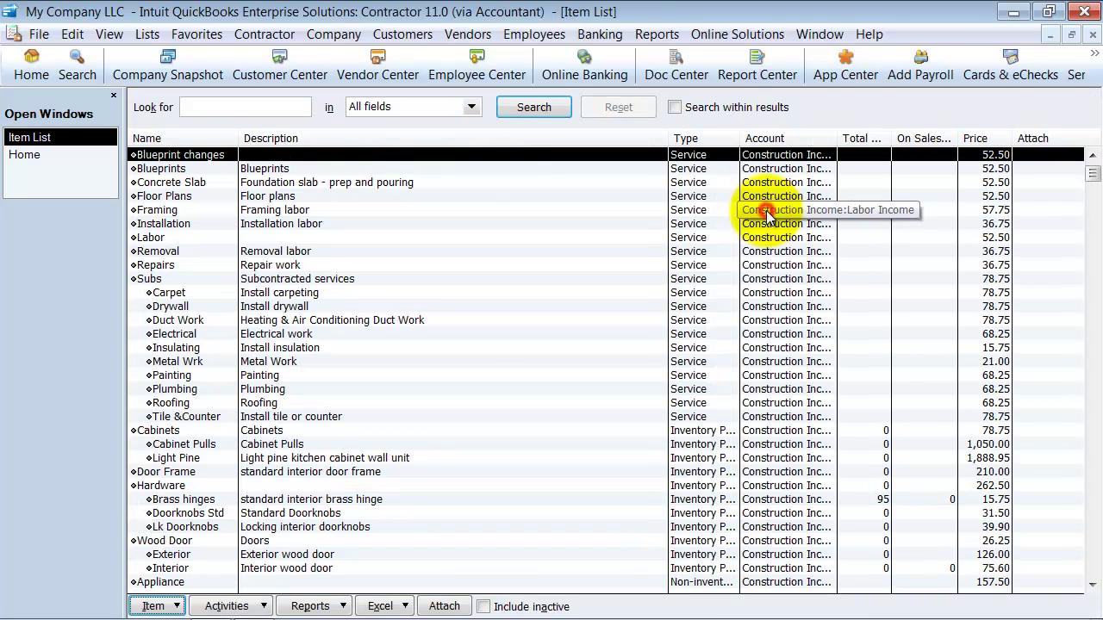
Start a new Other Charge item named Retainage.
{"action": "left_click", "coordinate": [173, 607]}
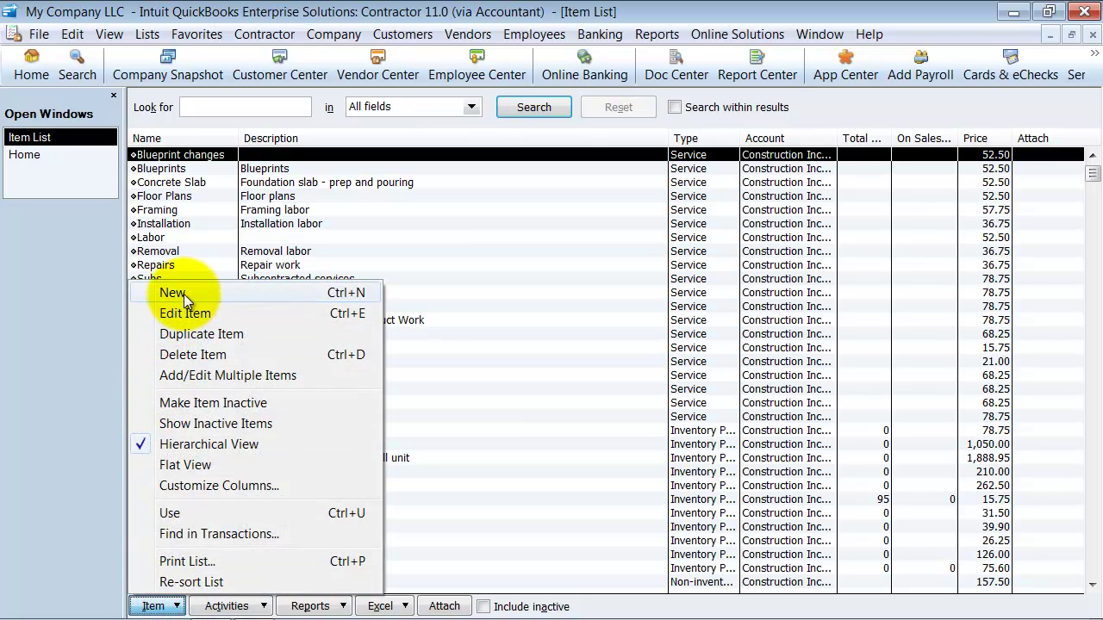
{"action": "left_click", "coordinate": [369, 291]}
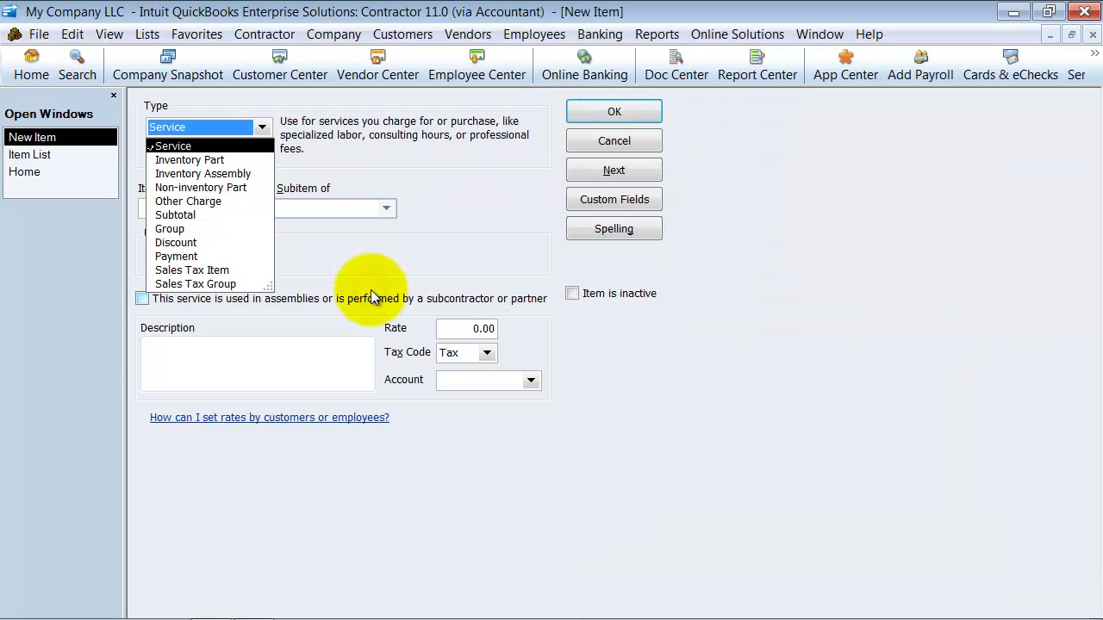
{"action": "left_click", "coordinate": [188, 201]}
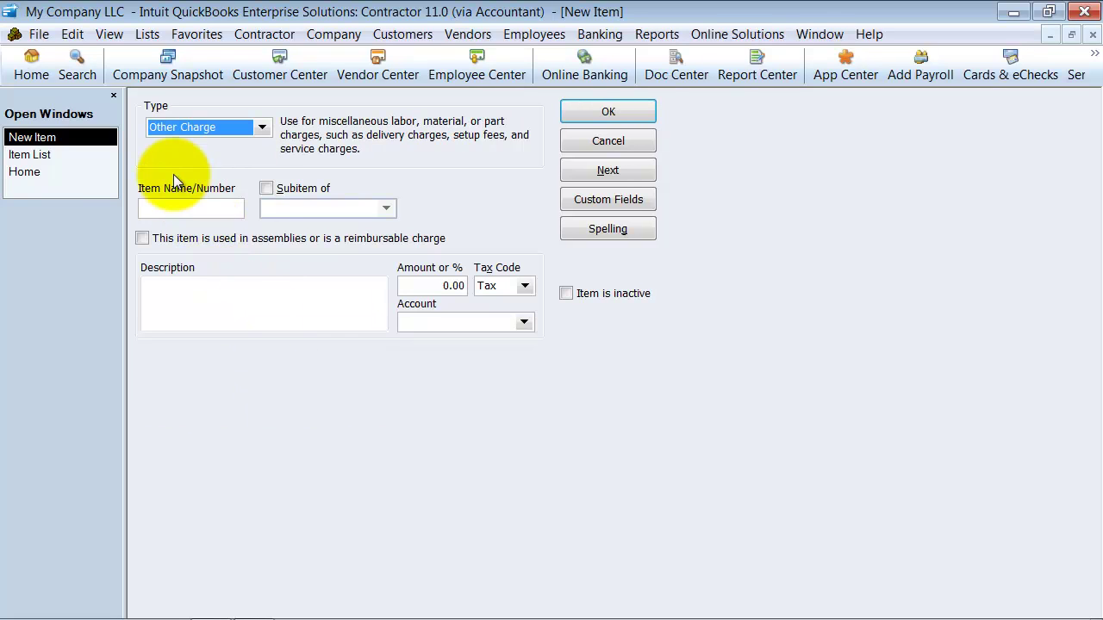
{"action": "left_click", "coordinate": [190, 210]}
{"action": "type", "text": "Retainage"}
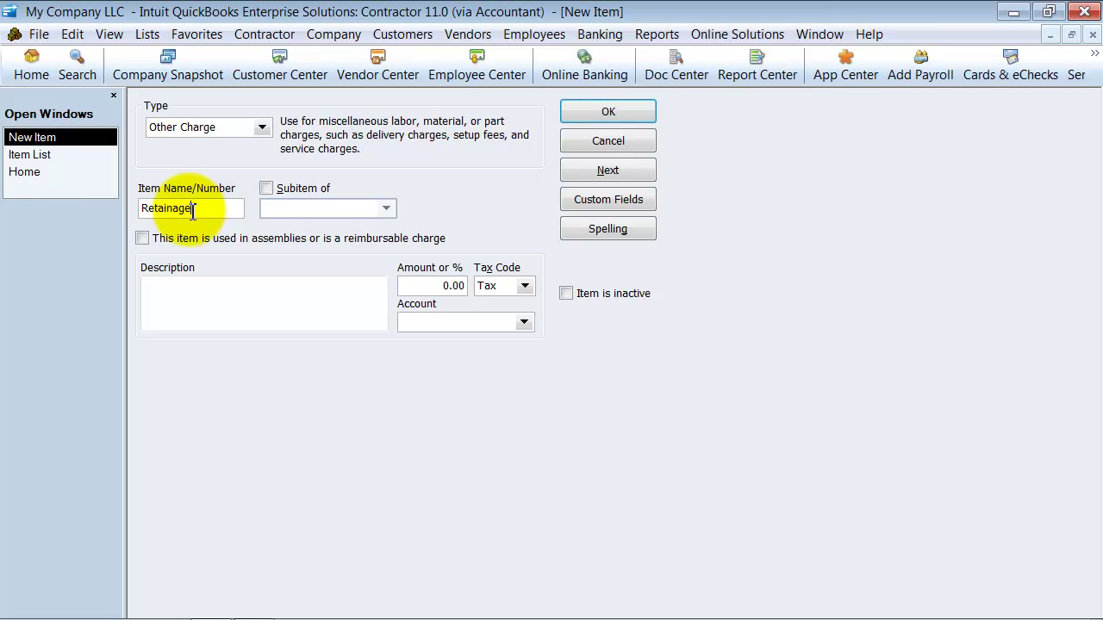
{"action": "key", "text": "Tab"}
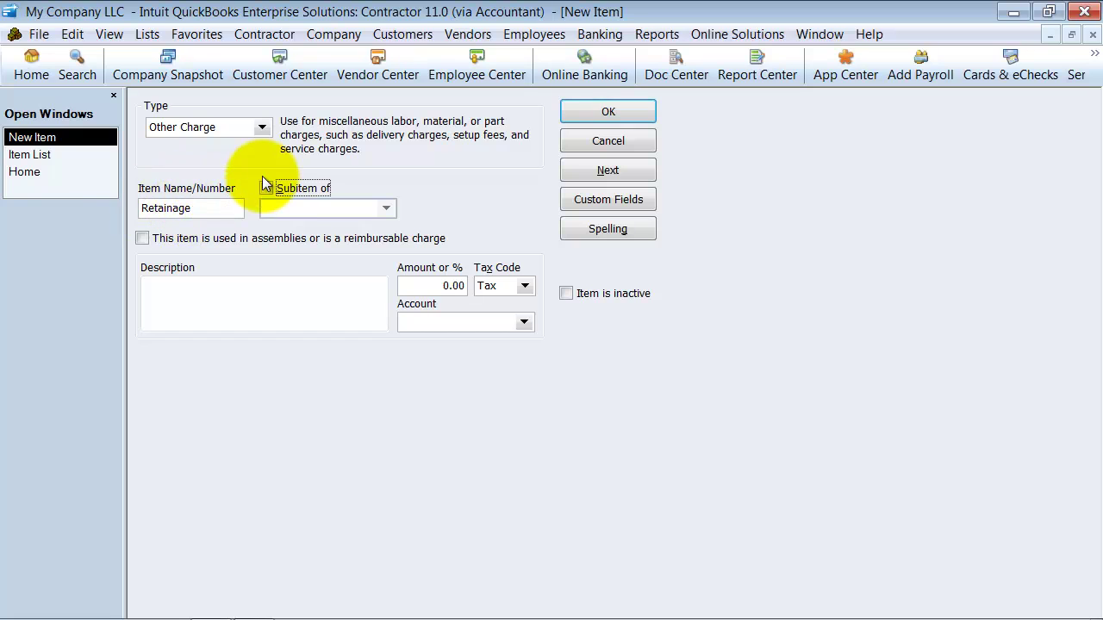
Give Retainage the description '10% Retainage', a 10.0% rate, tax code Non, and account Retainage Receivables.
{"action": "left_click", "coordinate": [168, 291]}
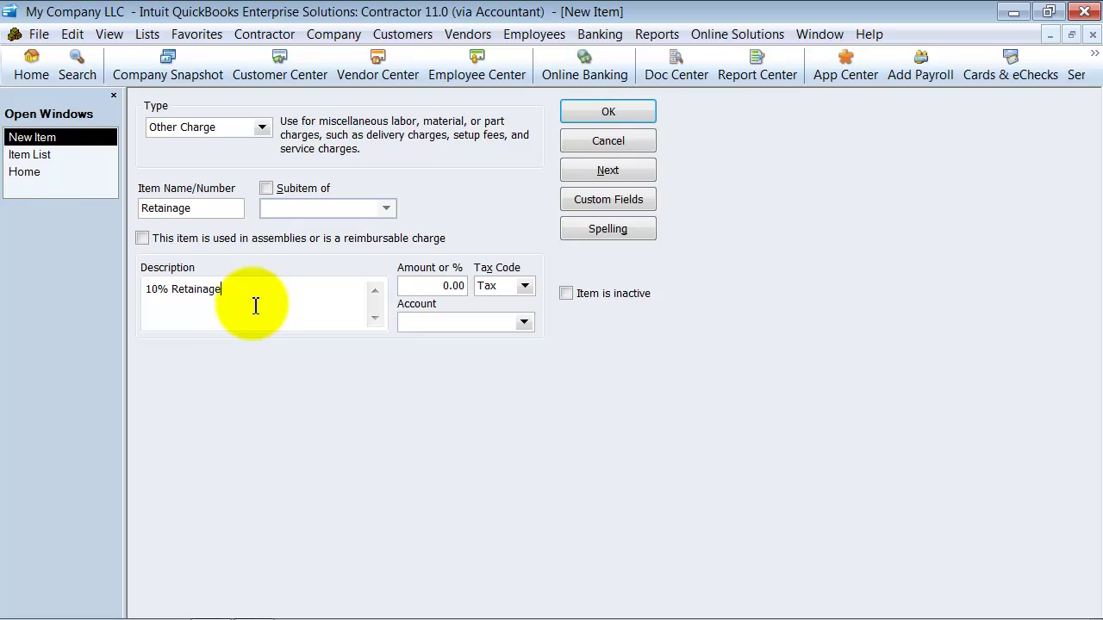
{"action": "key", "text": "Tab"}
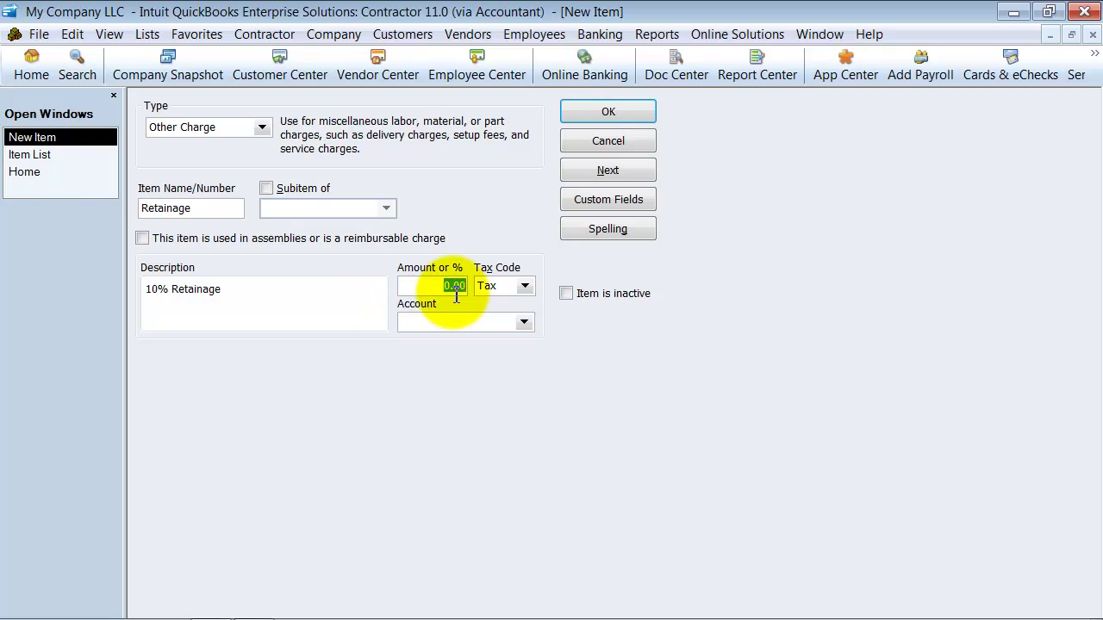
{"action": "type", "text": "10.0"}
{"action": "type", "text": "%"}
{"action": "key", "text": "Tab"}
{"action": "type", "text": "N"}
{"action": "key", "text": "Tab"}
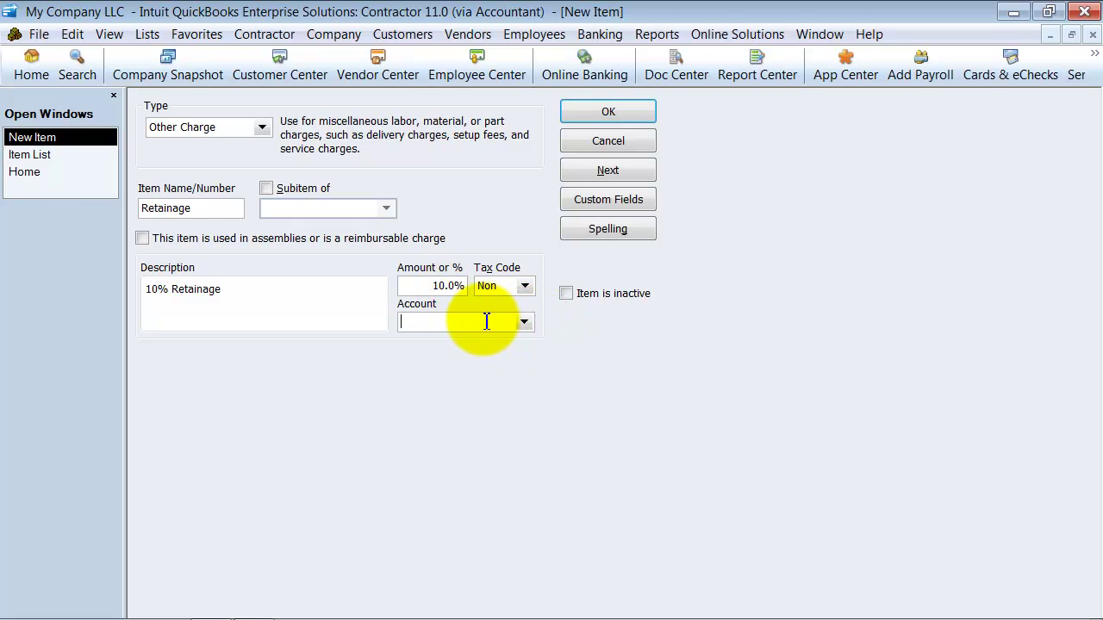
{"action": "type", "text": "Retain"}
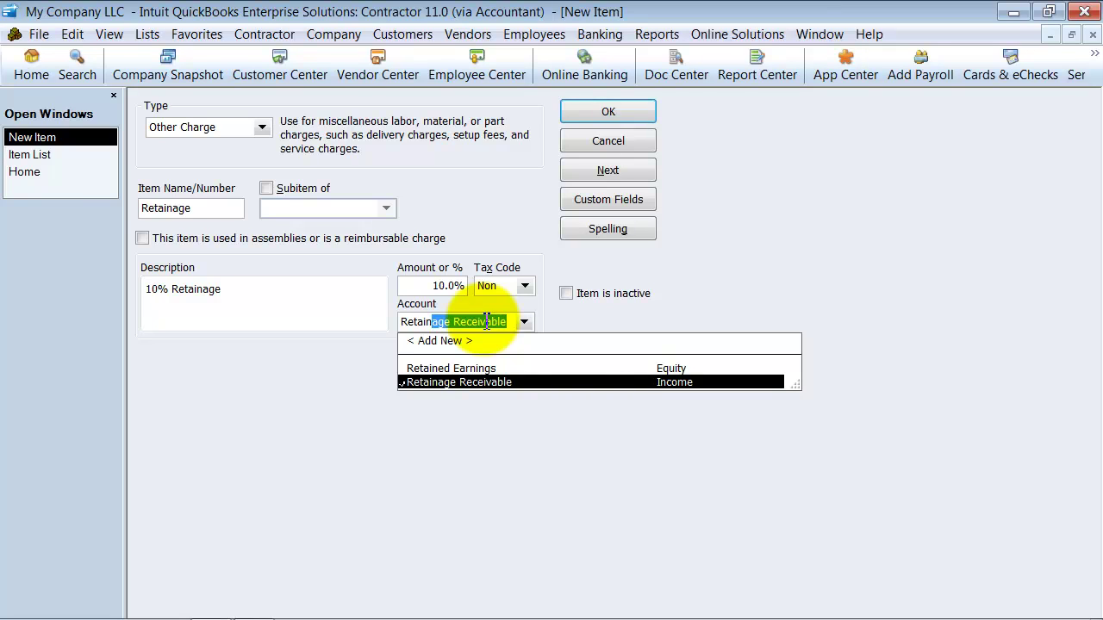
{"action": "type", "text": "age Rece"}
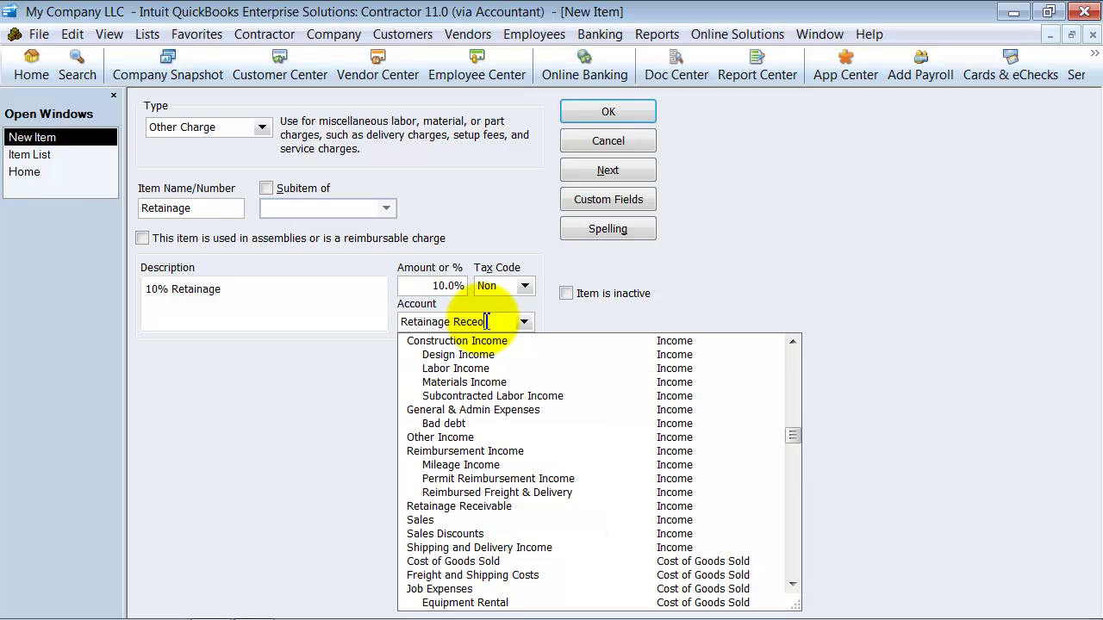
{"action": "type", "text": "i"}
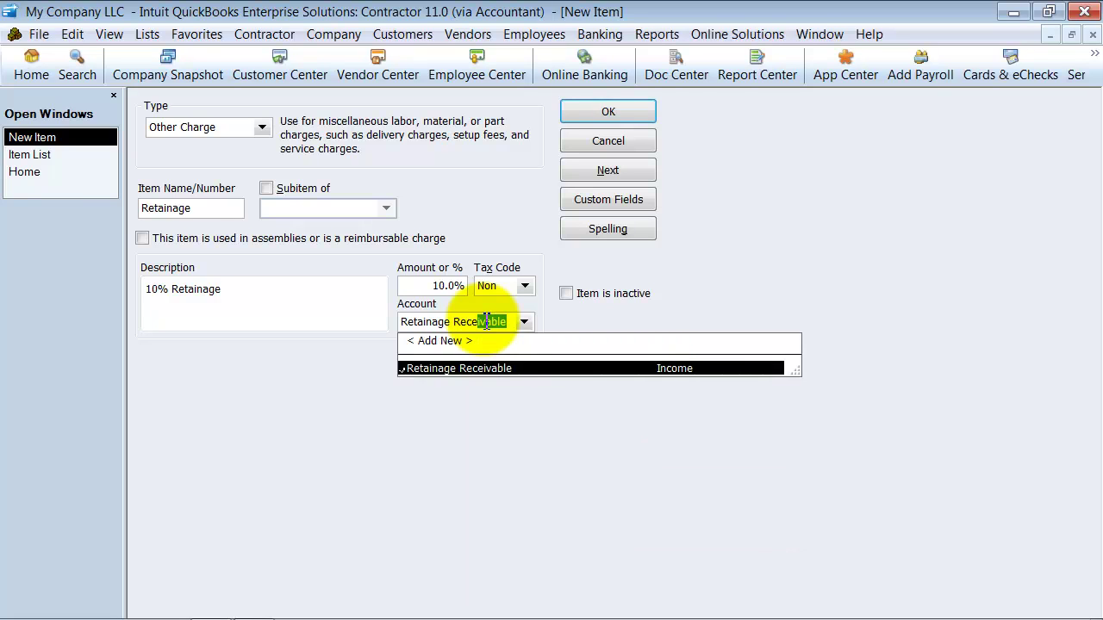
{"action": "type", "text": "vables"}
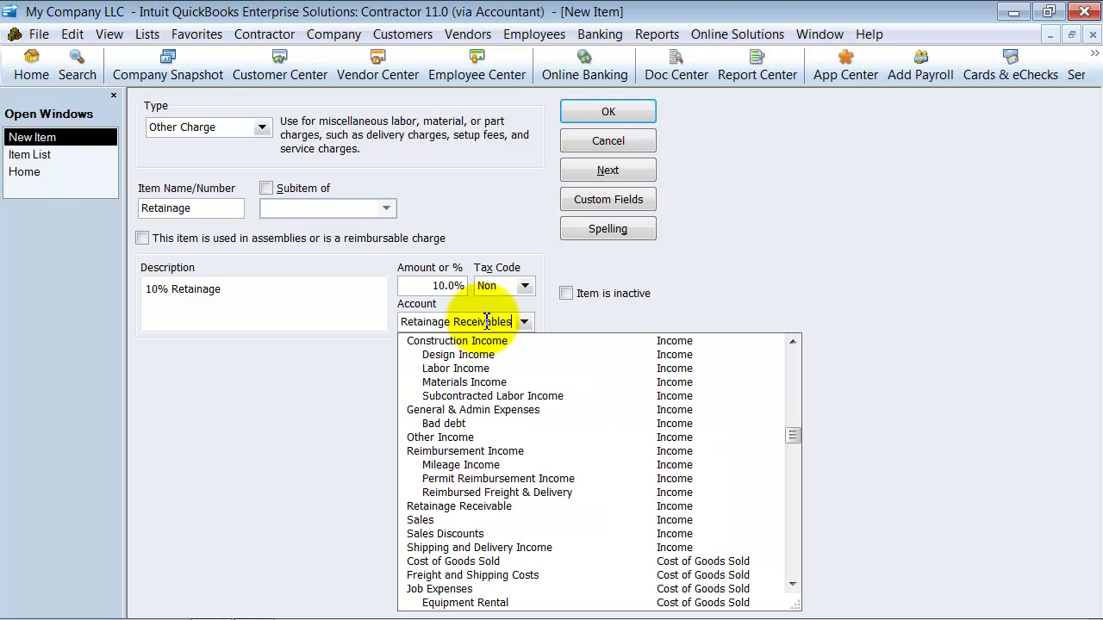
Set up the missing Retainage Receivables account as an Other Current Asset and save it.
{"action": "left_click", "coordinate": [624, 107]}
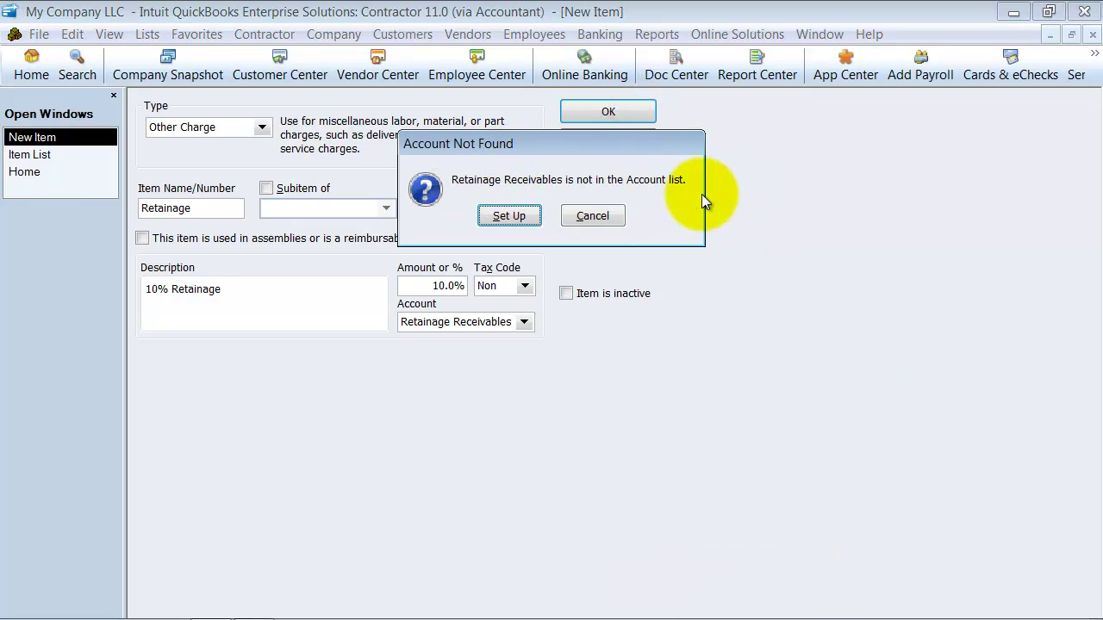
{"action": "left_click", "coordinate": [506, 216]}
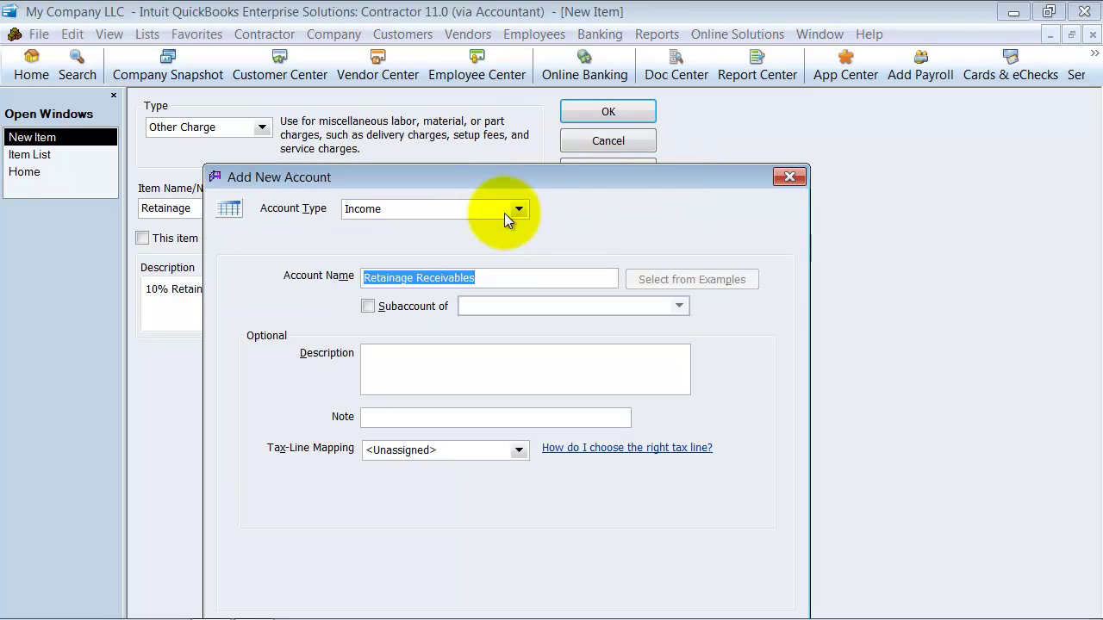
{"action": "left_click", "coordinate": [390, 209]}
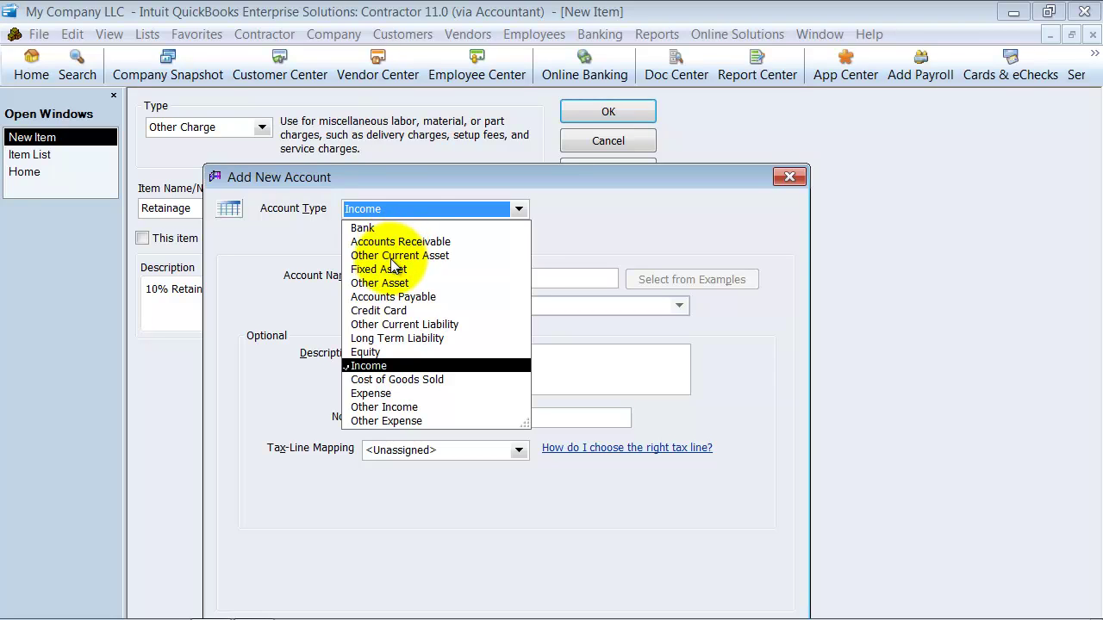
{"action": "left_click", "coordinate": [395, 257]}
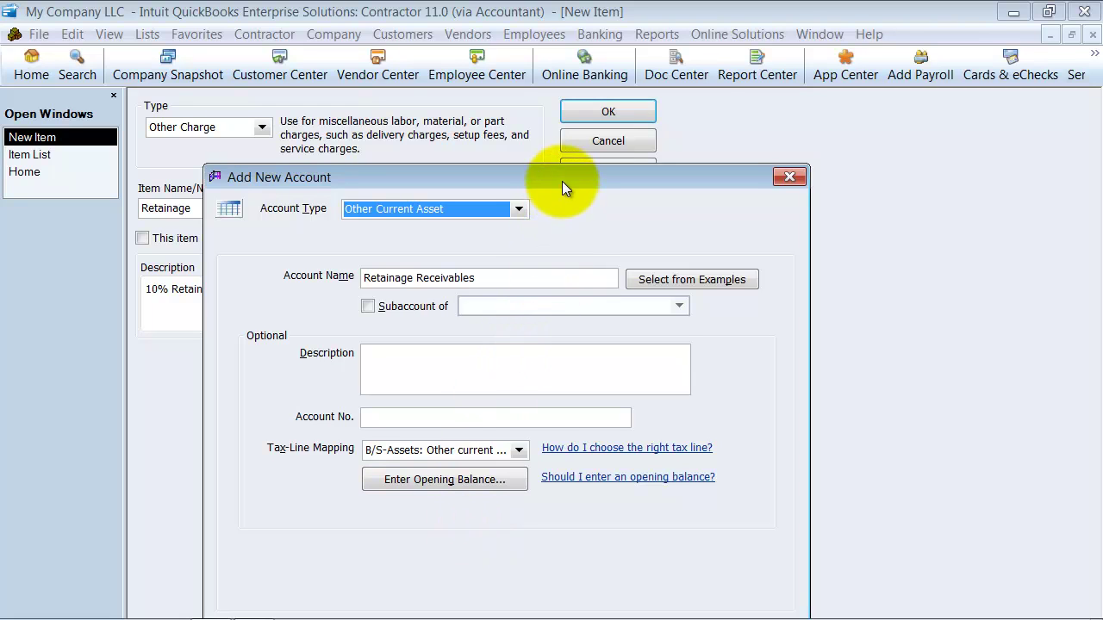
{"action": "left_click_drag", "start_coordinate": [562, 178], "coordinate": [551, 73]}
{"action": "left_click", "coordinate": [619, 536]}
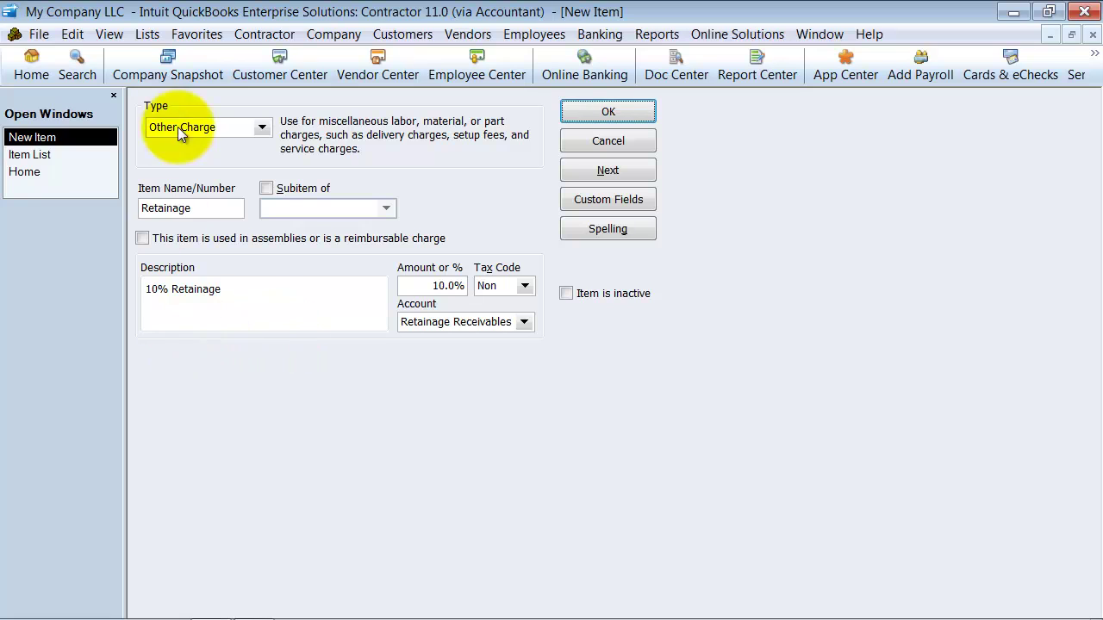
Save the Retainage item past the spelling check and close the Item List.
{"action": "left_click", "coordinate": [607, 118]}
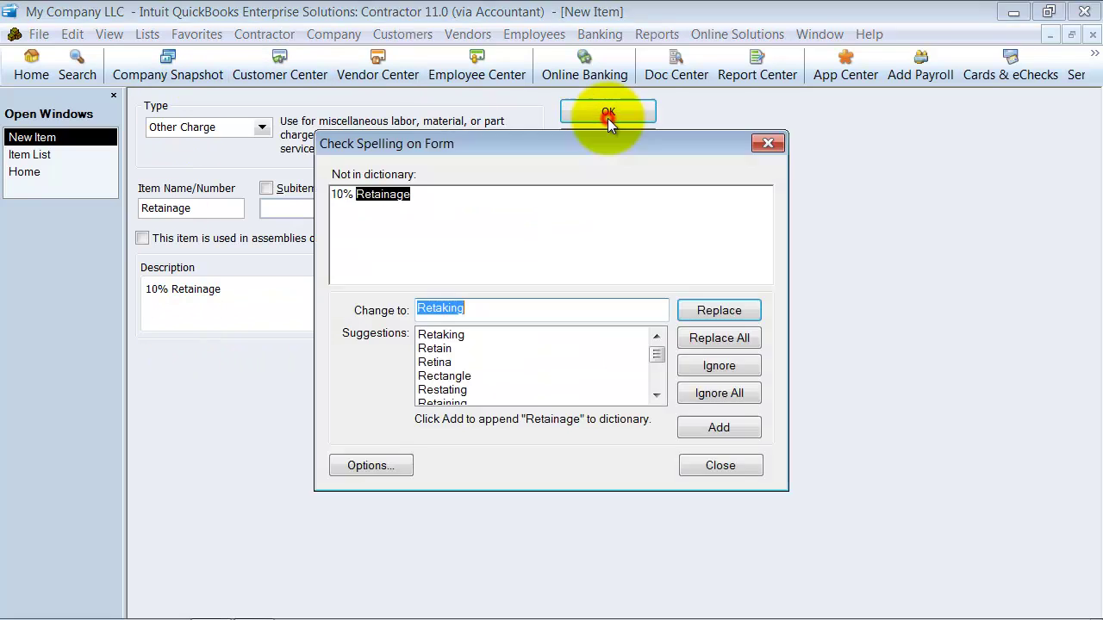
{"action": "left_click", "coordinate": [716, 475]}
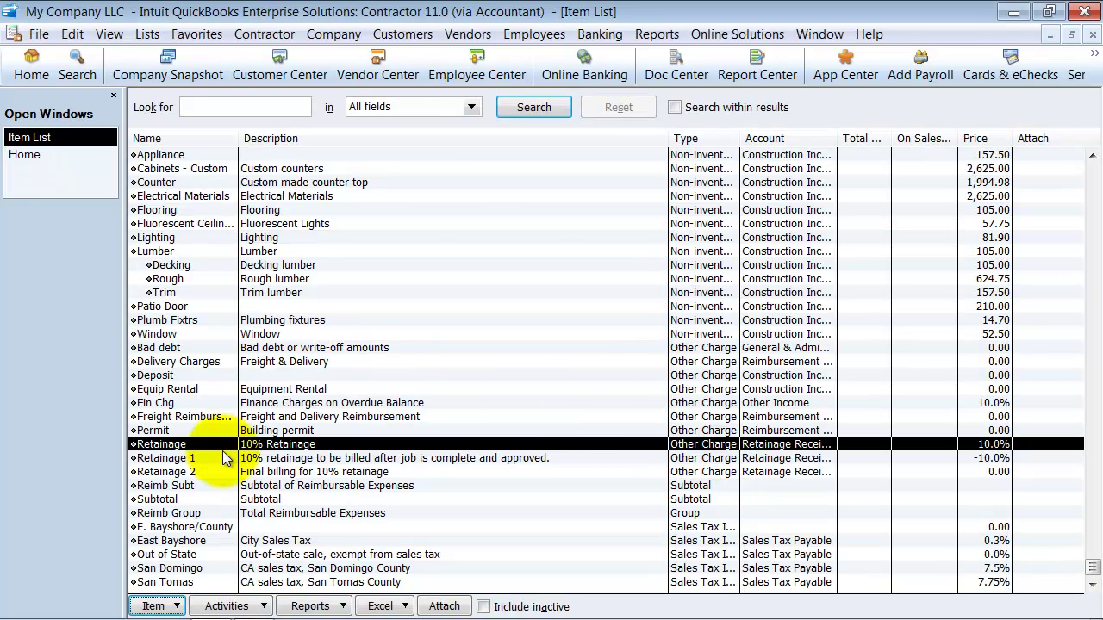
{"action": "left_click", "coordinate": [1091, 34]}
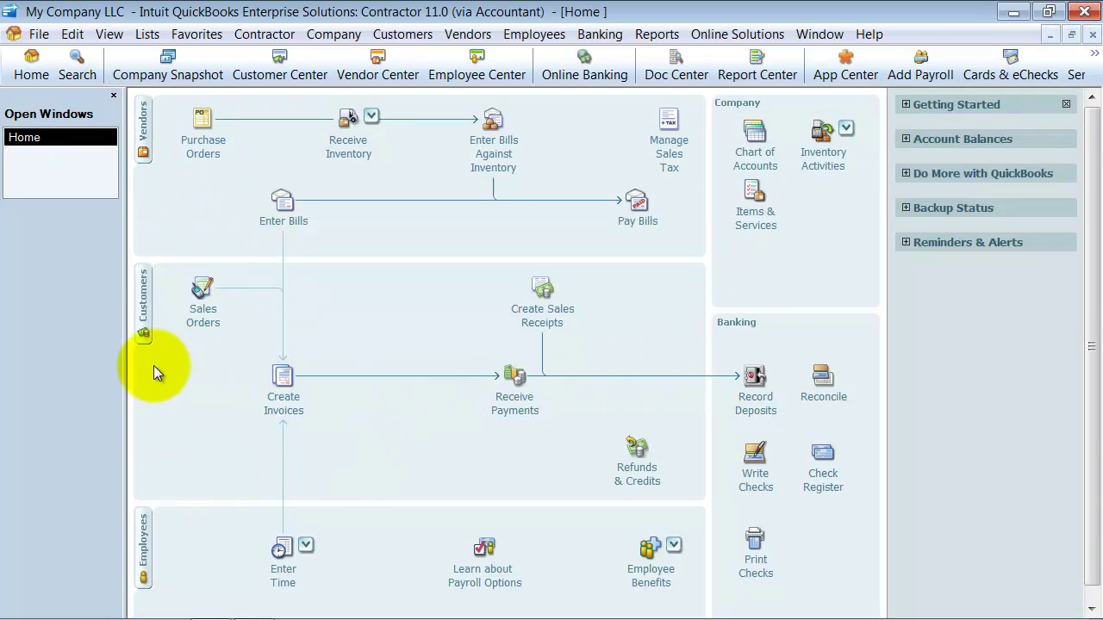
Turn on estimates in company preferences, let all windows close, and reopen the Home page.
{"action": "left_click", "coordinate": [39, 34]}
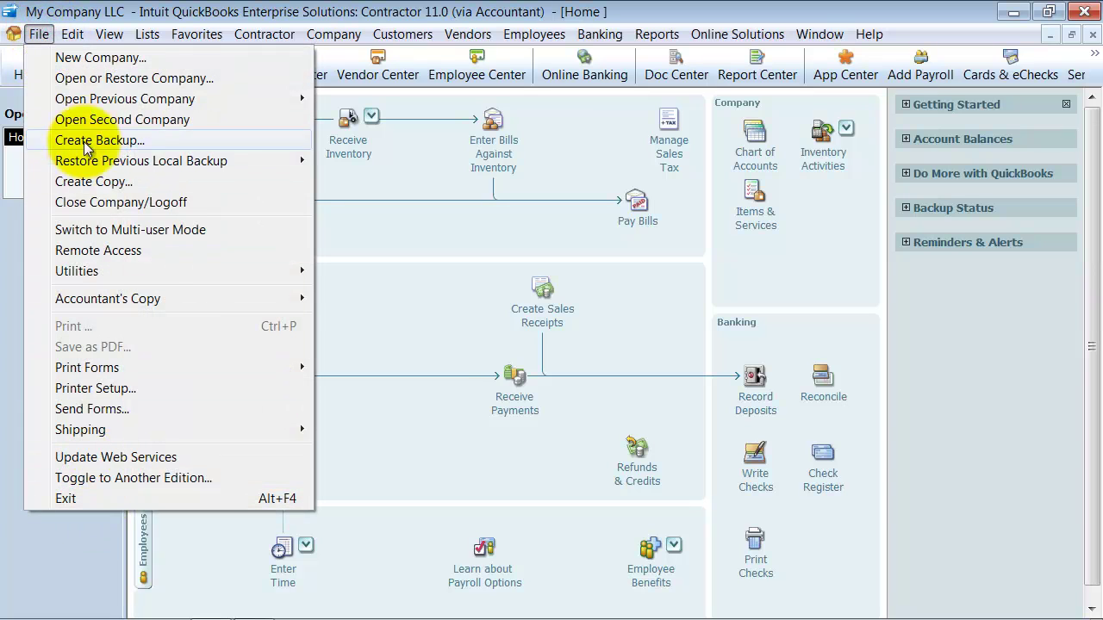
{"action": "mouse_move", "coordinate": [71, 34]}
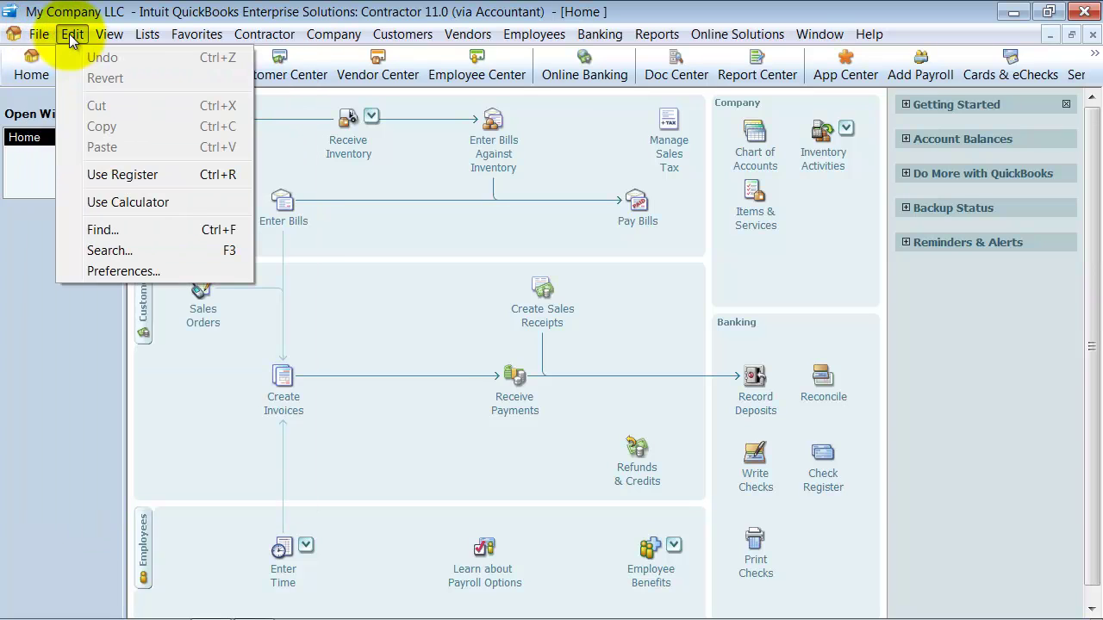
{"action": "left_click", "coordinate": [124, 274]}
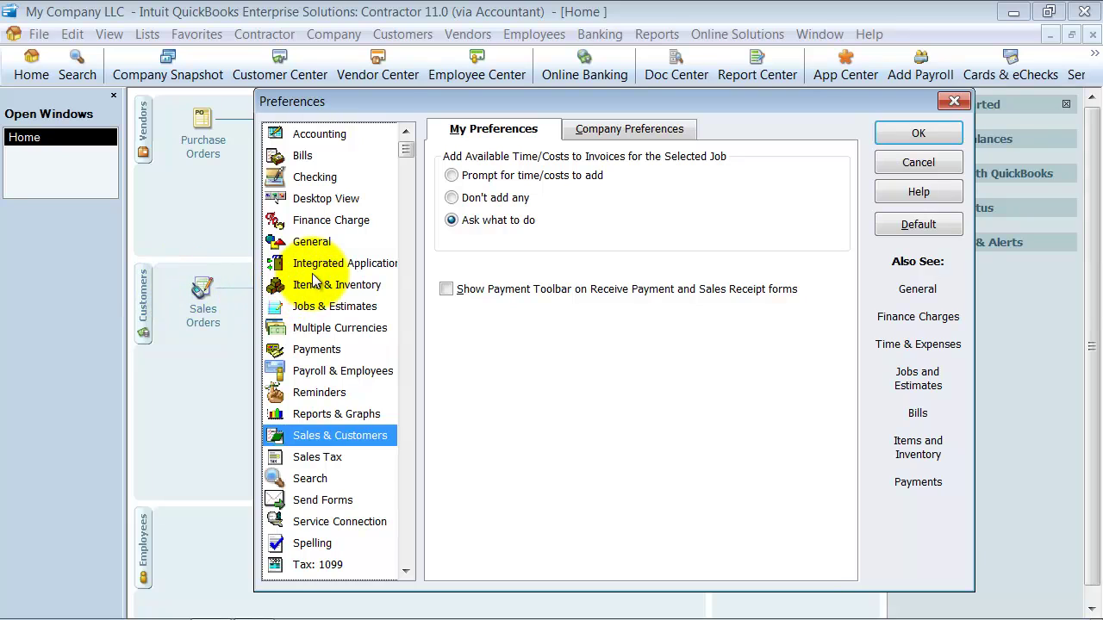
{"action": "left_click", "coordinate": [306, 198]}
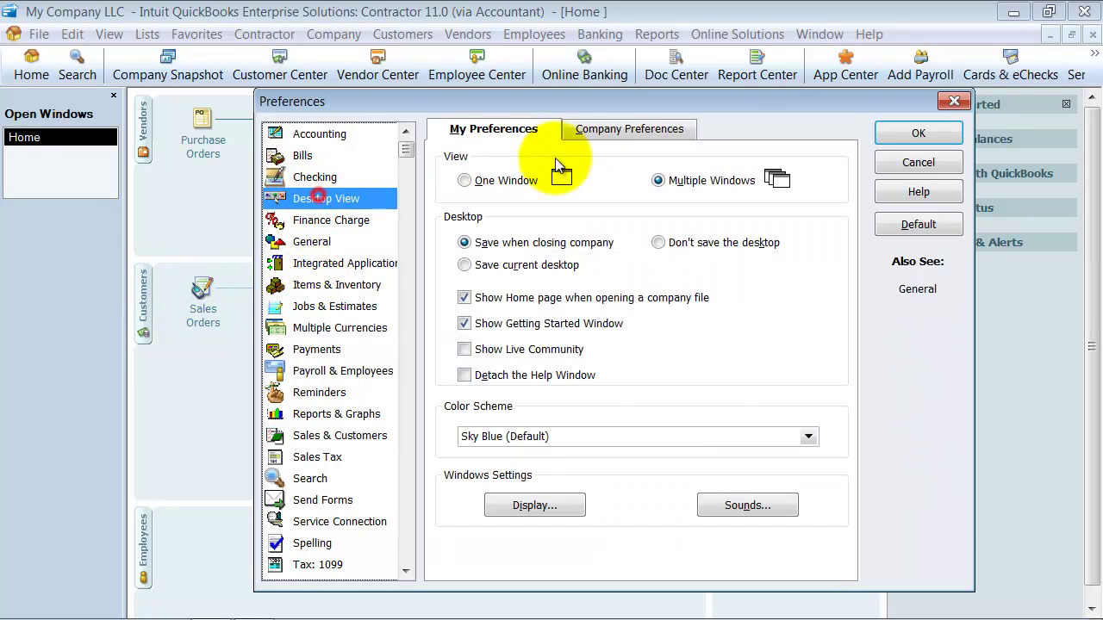
{"action": "left_click", "coordinate": [615, 129]}
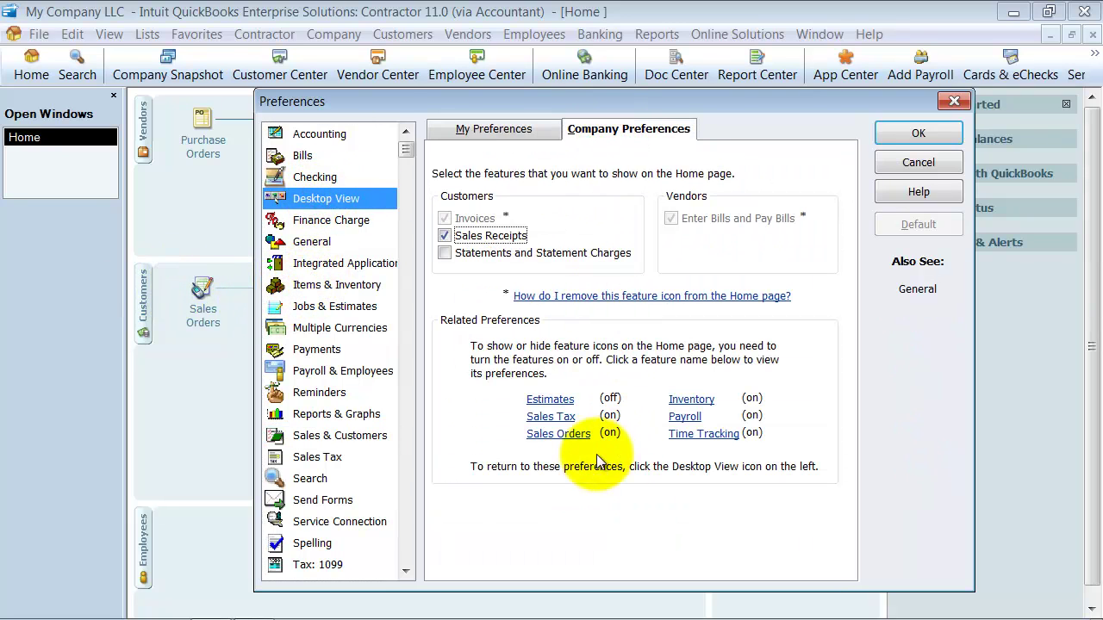
{"action": "left_click", "coordinate": [556, 403]}
{"action": "left_click", "coordinate": [459, 356]}
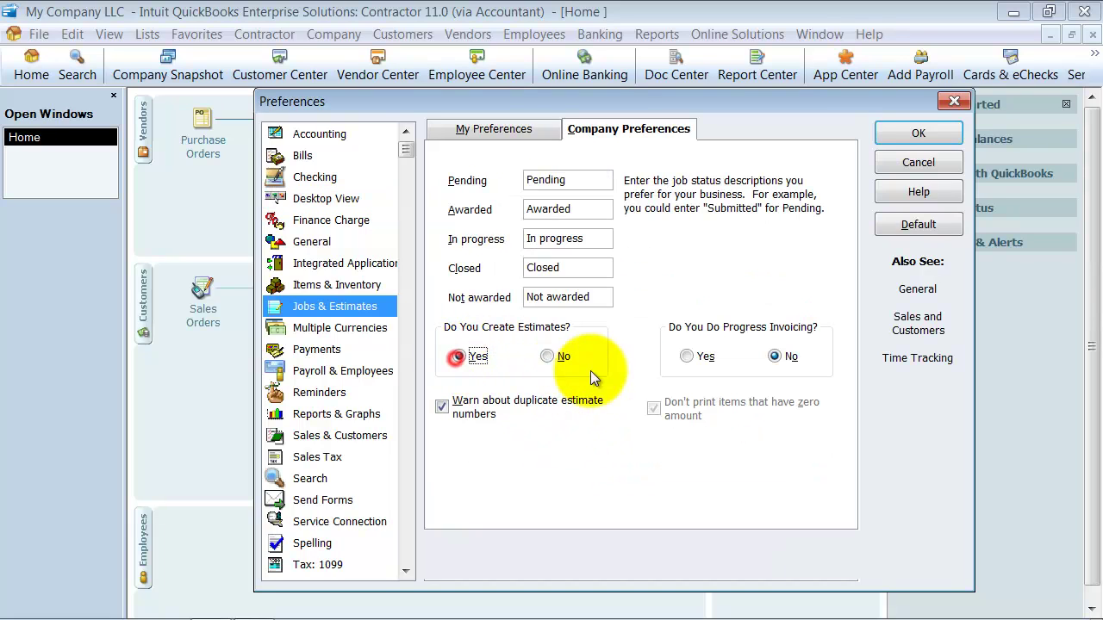
{"action": "left_click", "coordinate": [914, 133]}
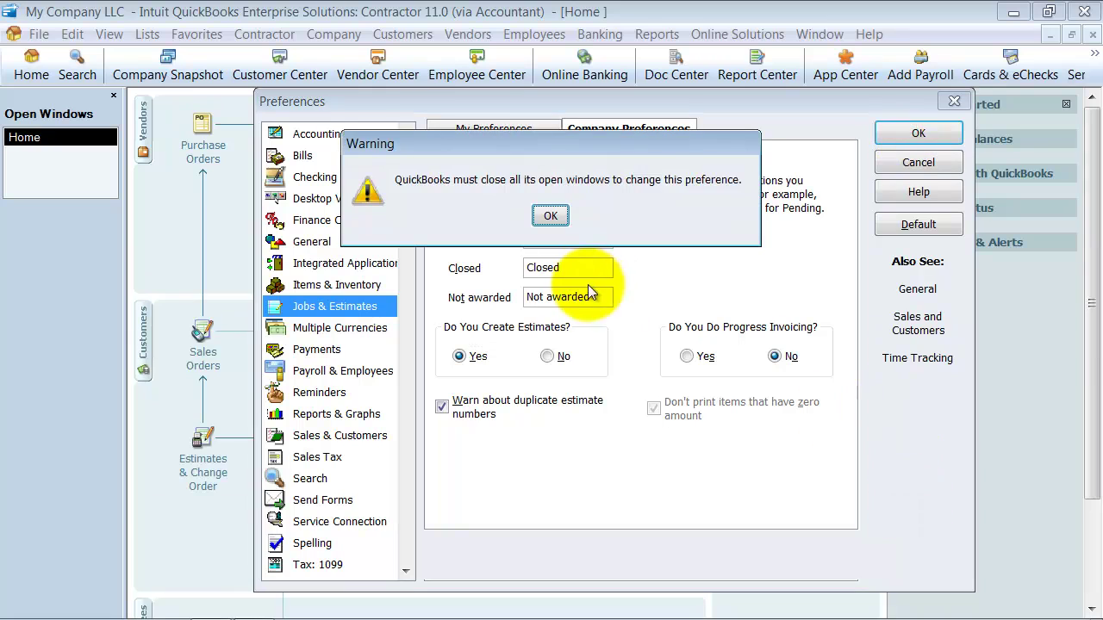
{"action": "left_click", "coordinate": [550, 219]}
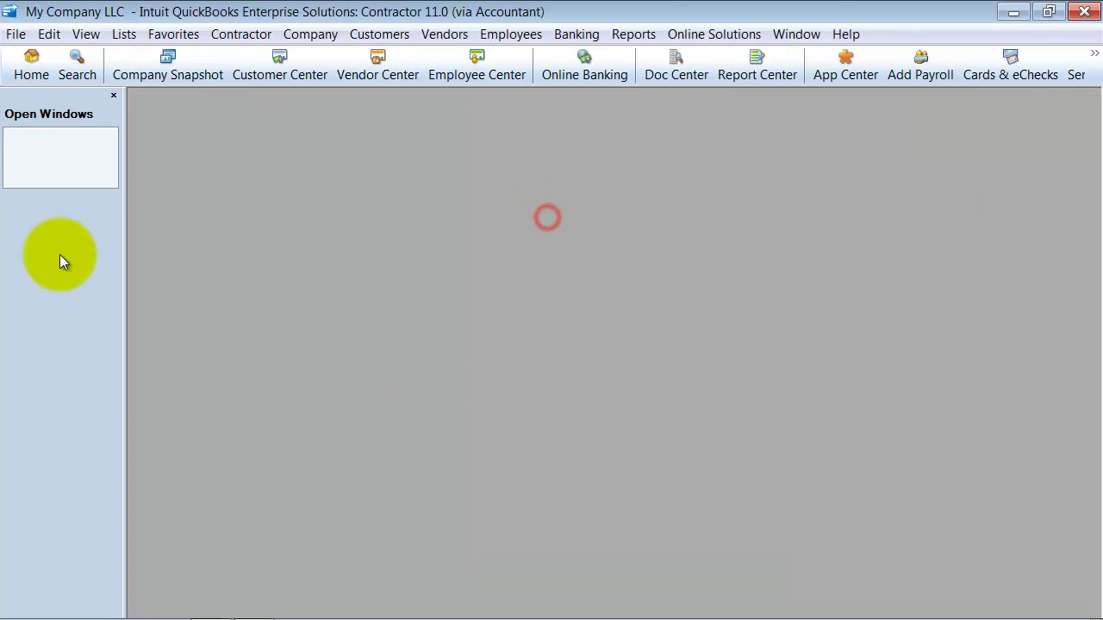
{"action": "left_click", "coordinate": [28, 77]}
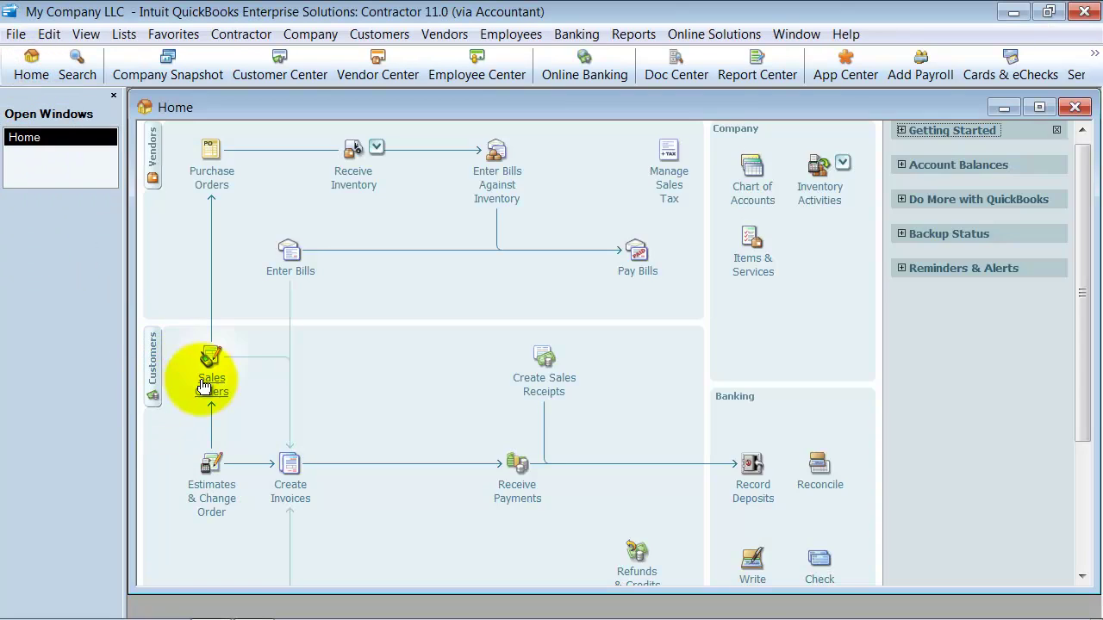
Start an estimate for the Remodel job with a Subs:Electrical line of quantity 10.
{"action": "double_click", "coordinate": [362, 104]}
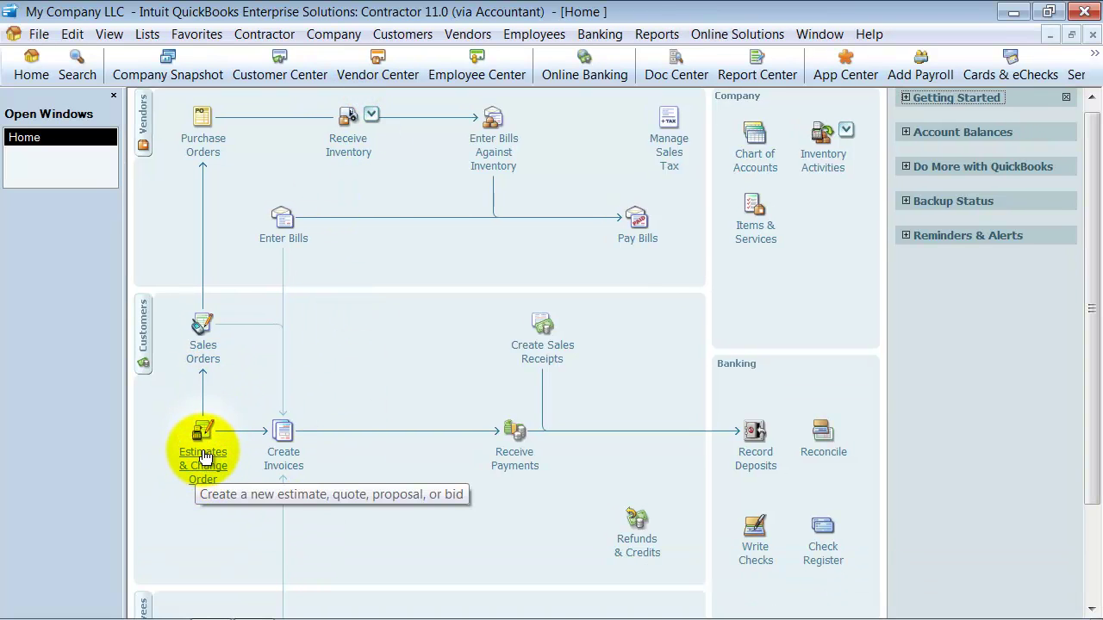
{"action": "left_click", "coordinate": [203, 457]}
{"action": "left_click", "coordinate": [283, 156]}
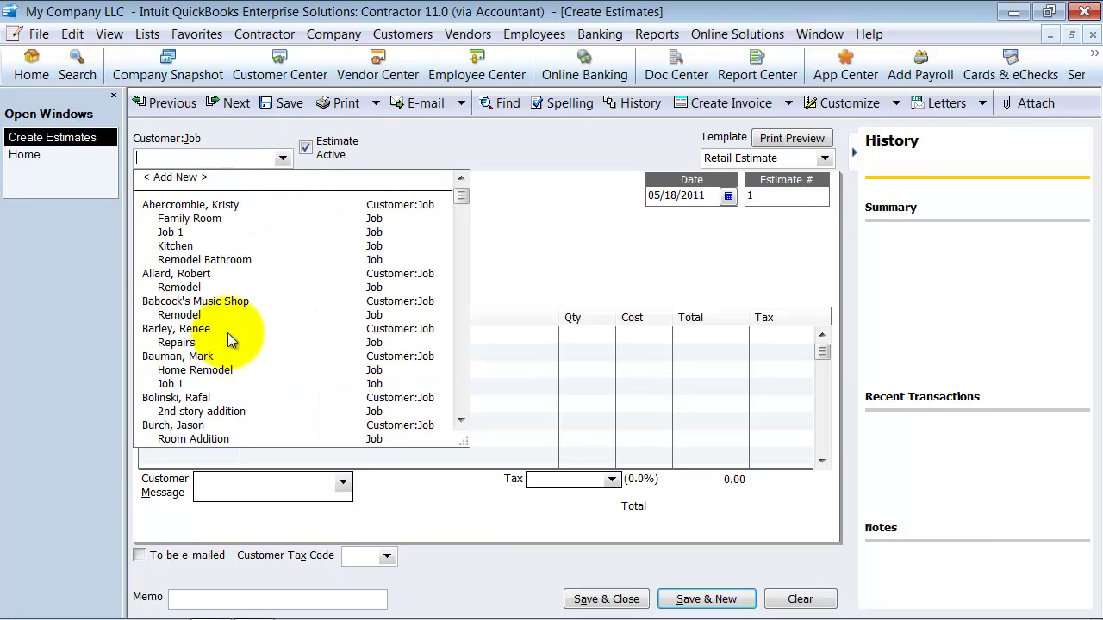
{"action": "left_click", "coordinate": [181, 287]}
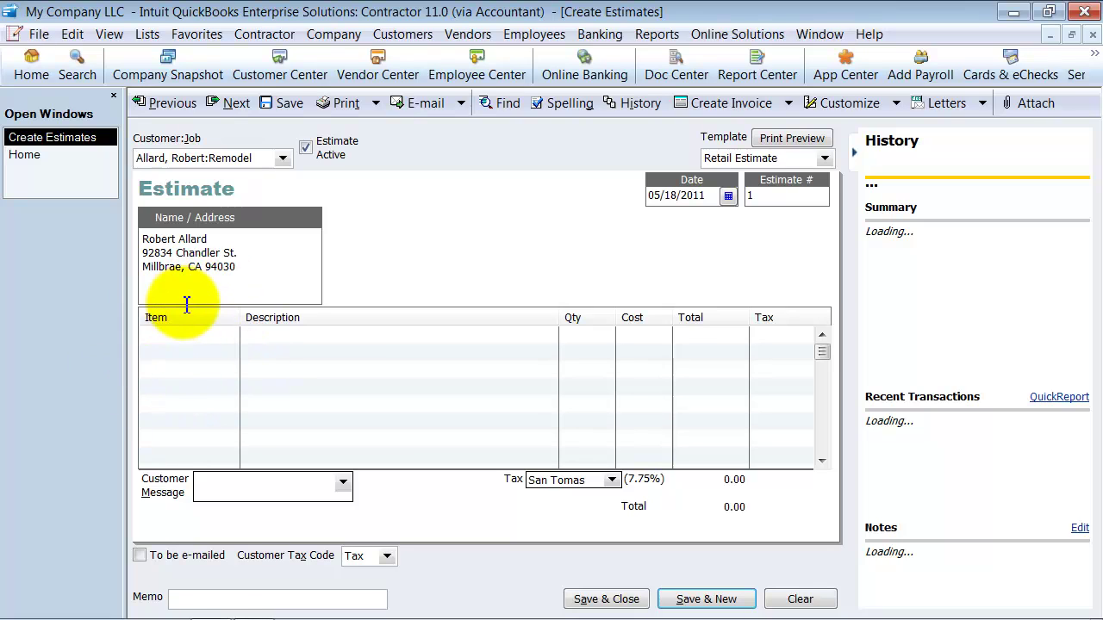
{"action": "left_click", "coordinate": [185, 337]}
{"action": "left_click", "coordinate": [230, 336]}
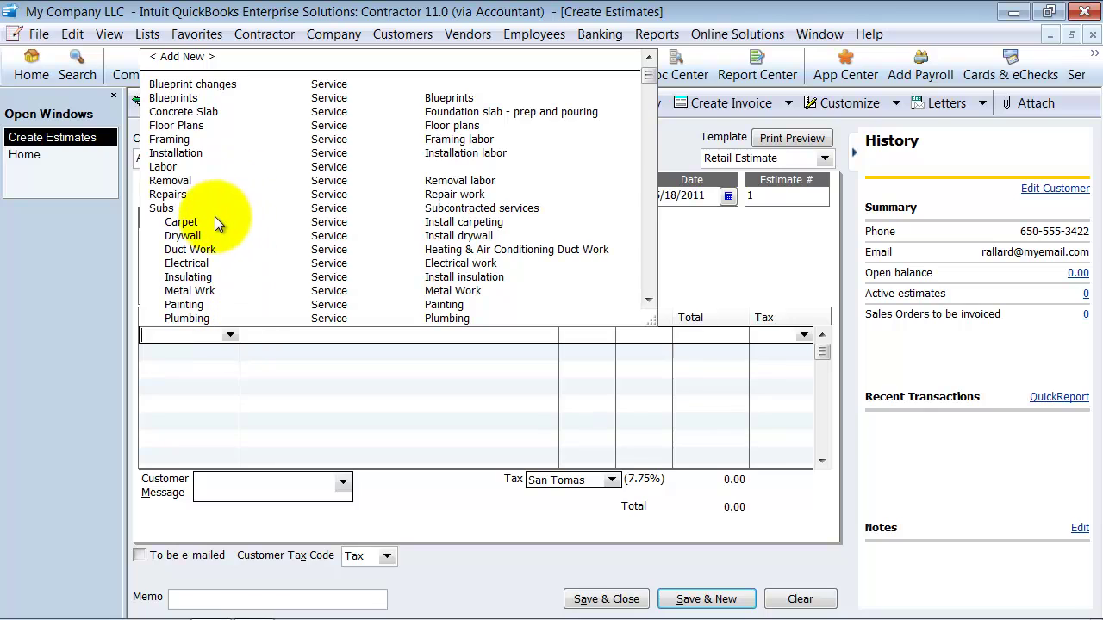
{"action": "left_click", "coordinate": [183, 263]}
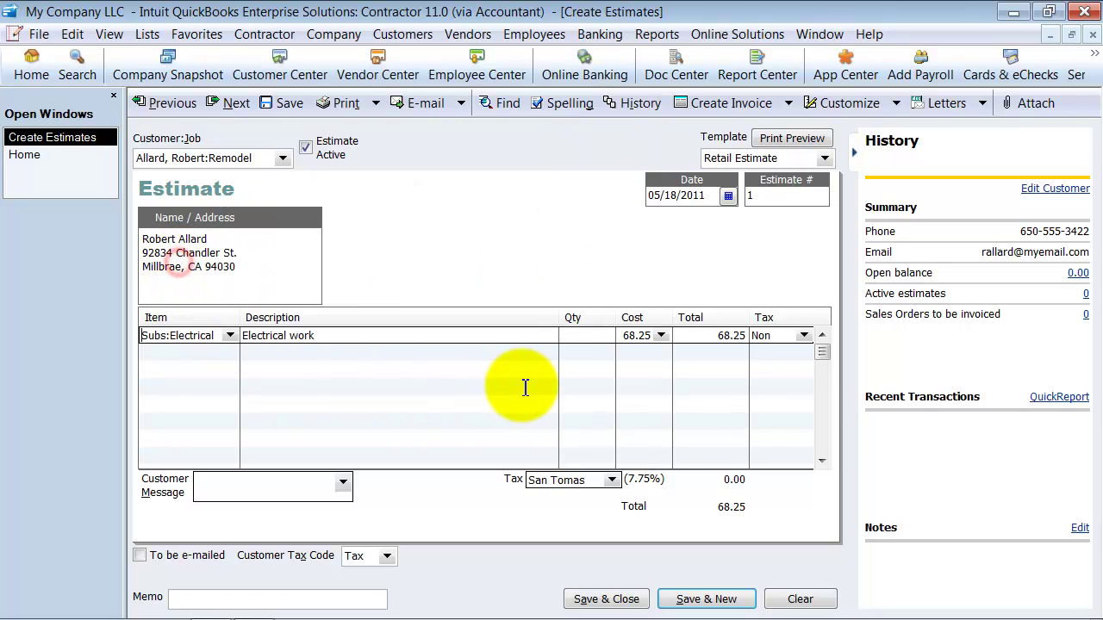
{"action": "type", "text": "10"}
{"action": "key", "text": "Tab"}
{"action": "key", "text": "Tab"}
{"action": "key", "text": "Tab"}
{"action": "key", "text": "Tab"}
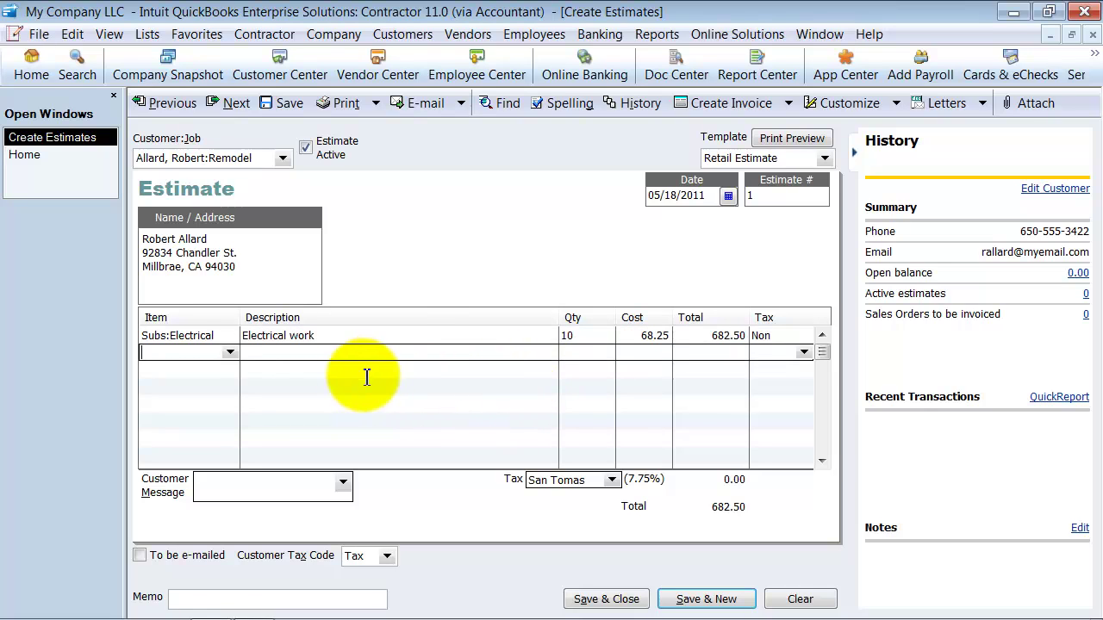
Add Plumbing and Roofing subcontract lines, each with quantity 10.
{"action": "left_click", "coordinate": [229, 352]}
{"action": "left_click", "coordinate": [187, 336]}
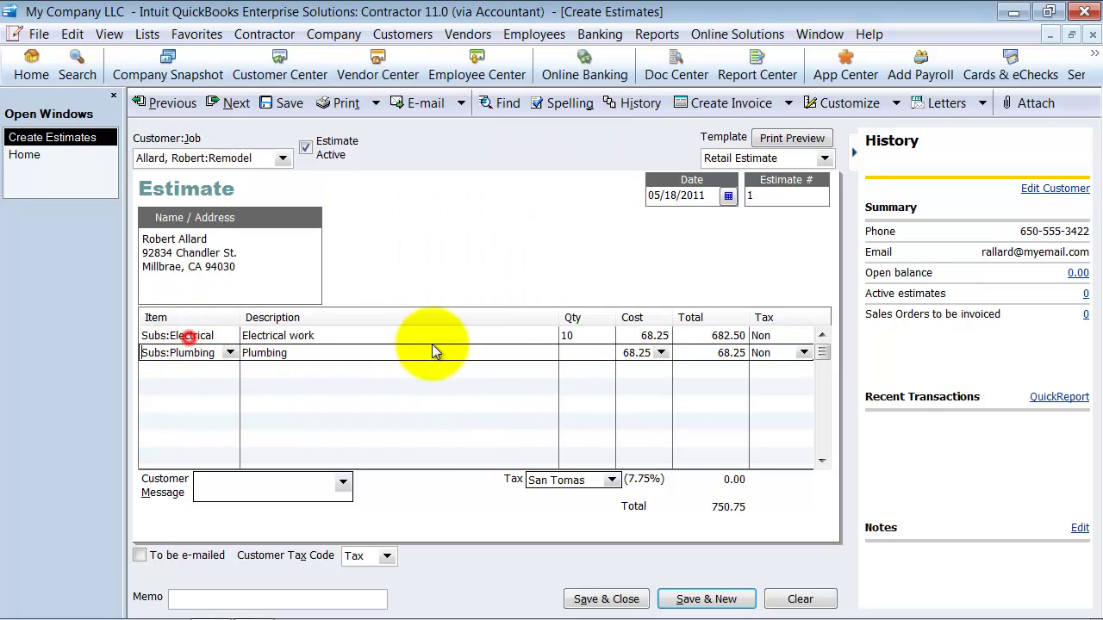
{"action": "key", "text": "Tab"}
{"action": "key", "text": "Tab"}
{"action": "type", "text": "10"}
{"action": "key", "text": "Tab"}
{"action": "key", "text": "Tab"}
{"action": "key", "text": "Tab"}
{"action": "left_click", "coordinate": [193, 371]}
{"action": "left_click", "coordinate": [229, 370]}
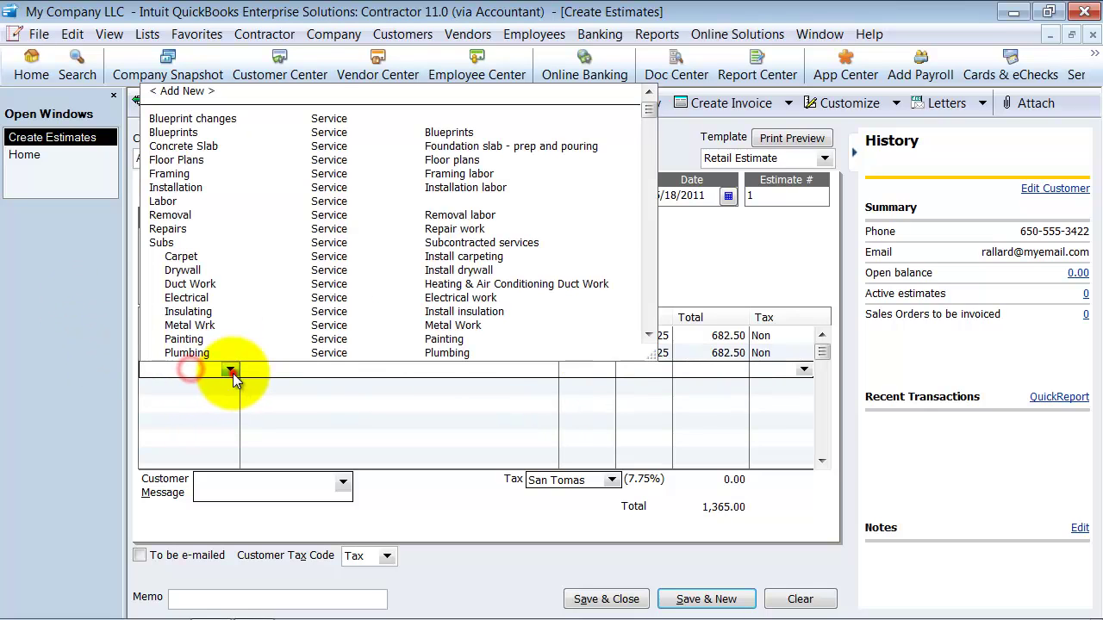
{"action": "scroll", "coordinate": [200, 242], "scroll_direction": "down", "scroll_amount": 1}
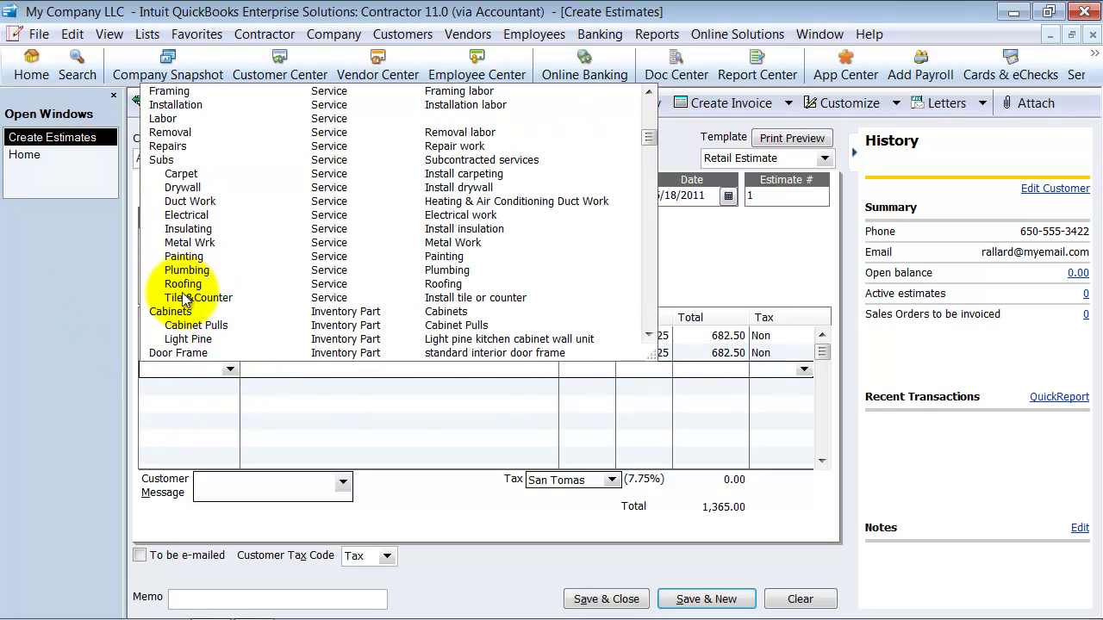
{"action": "left_click", "coordinate": [184, 284]}
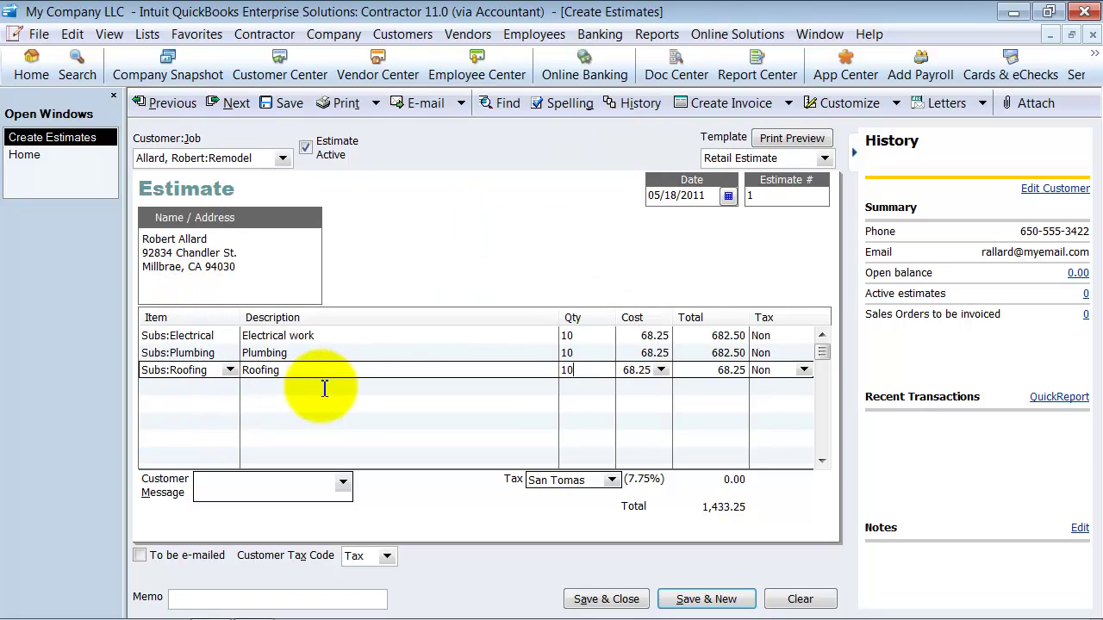
{"action": "key", "text": "Tab"}
{"action": "key", "text": "Tab"}
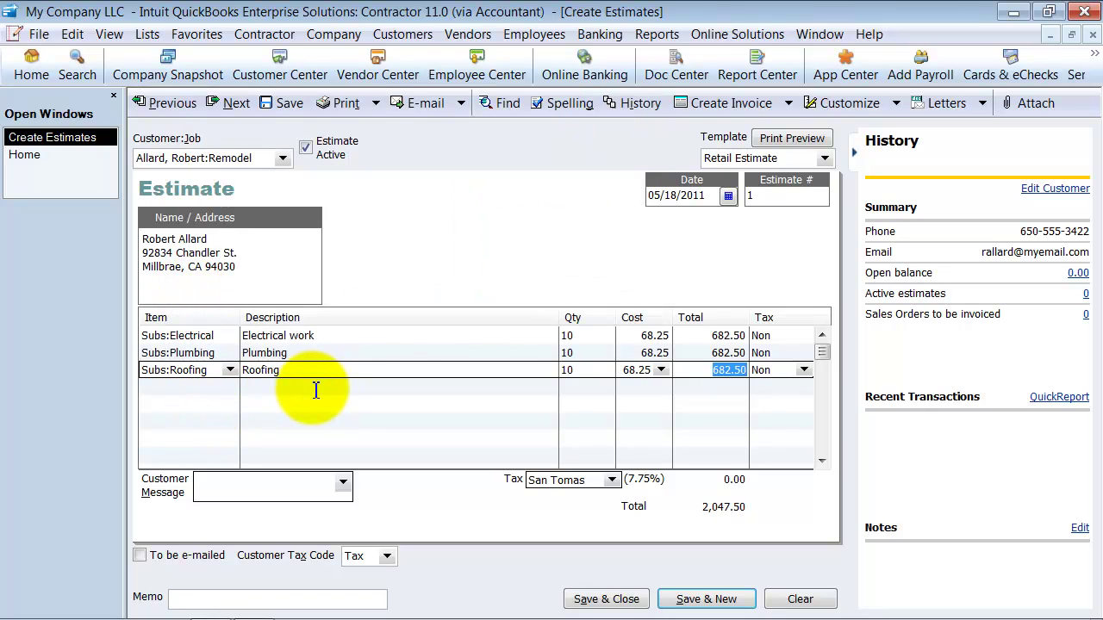
{"action": "key", "text": "Tab"}
{"action": "key", "text": "Tab"}
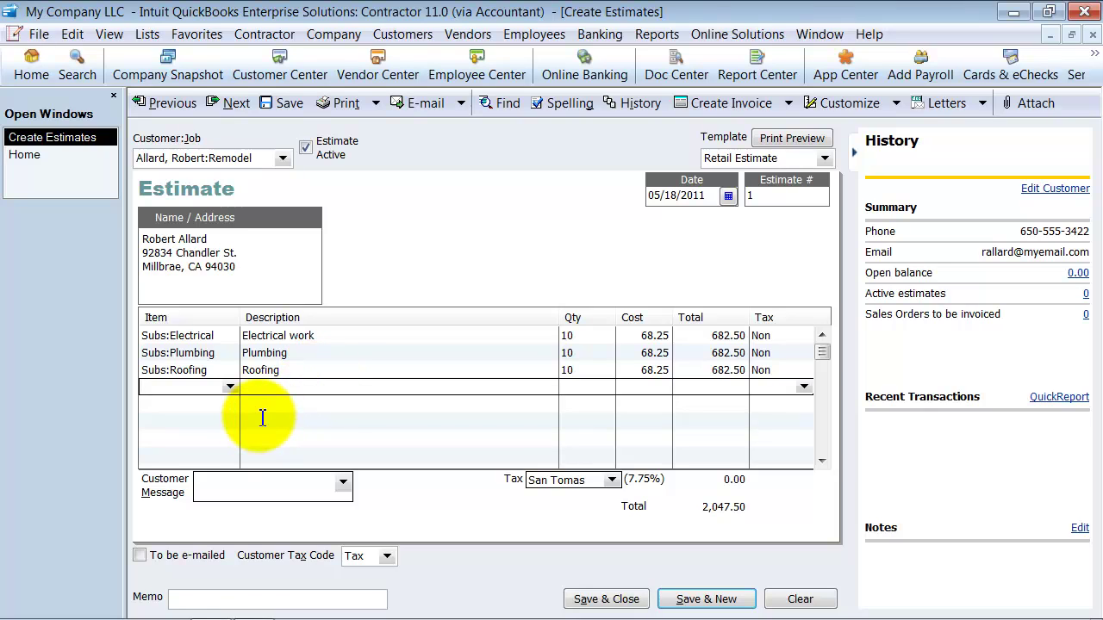
Add a Subtotal line followed by a Retainage line at -10%.
{"action": "type", "text": "Subs"}
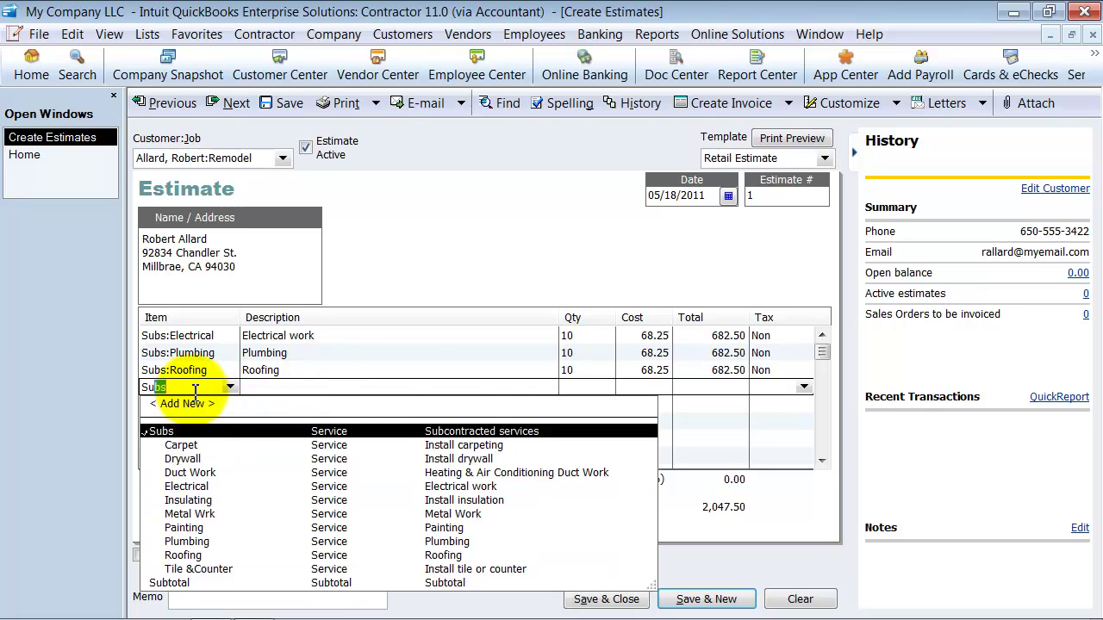
{"action": "key", "text": "Tab"}
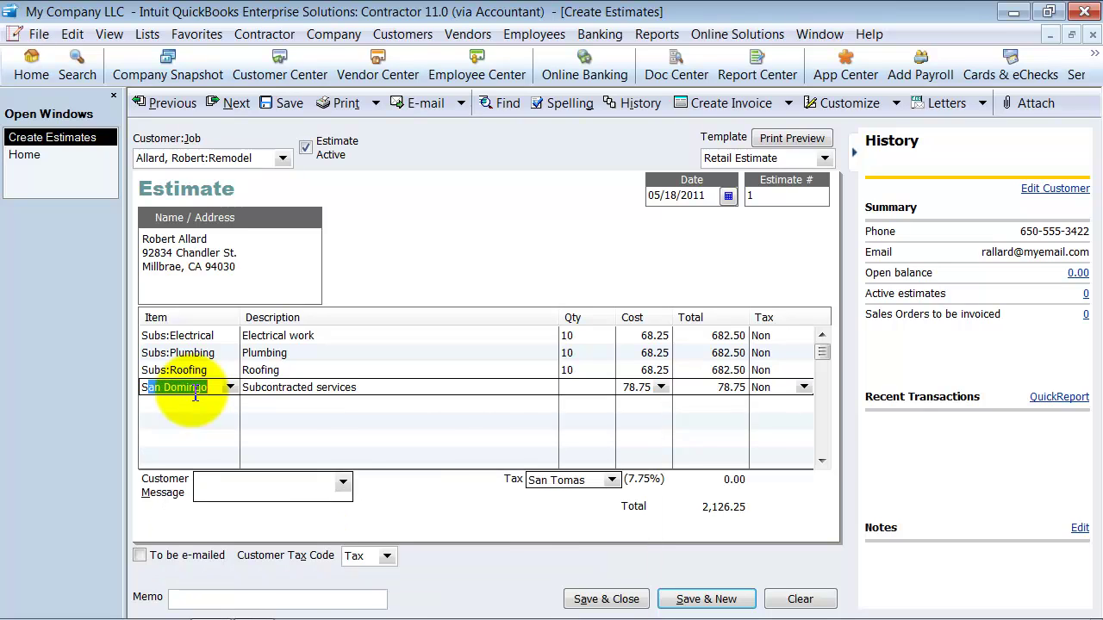
{"action": "type", "text": "total"}
{"action": "key", "text": "Tab"}
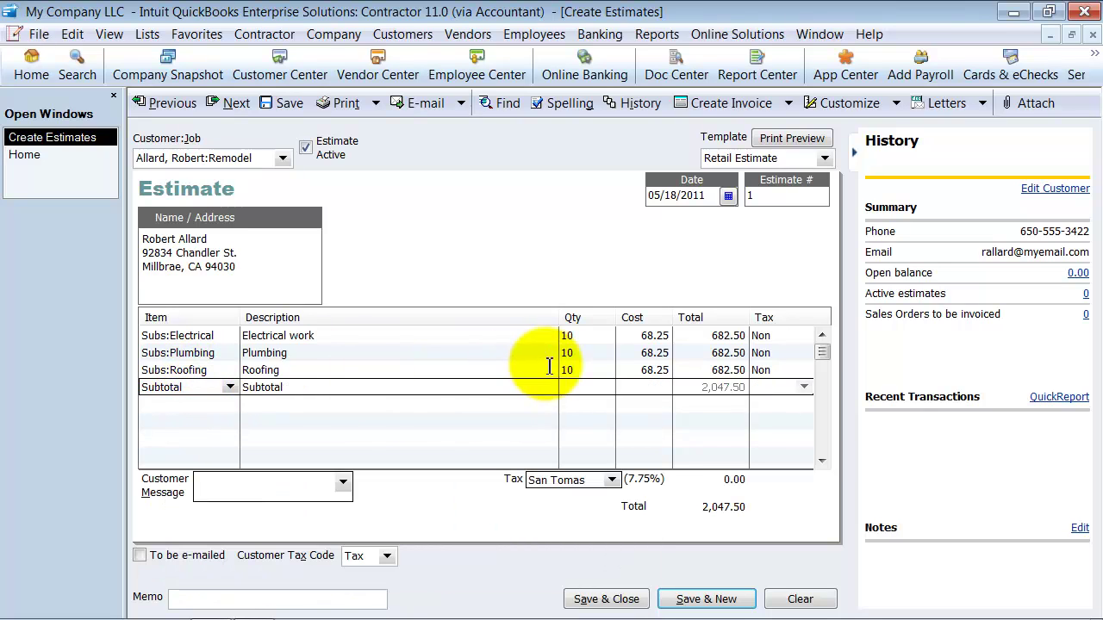
{"action": "left_click", "coordinate": [164, 404]}
{"action": "type", "text": "Retainage"}
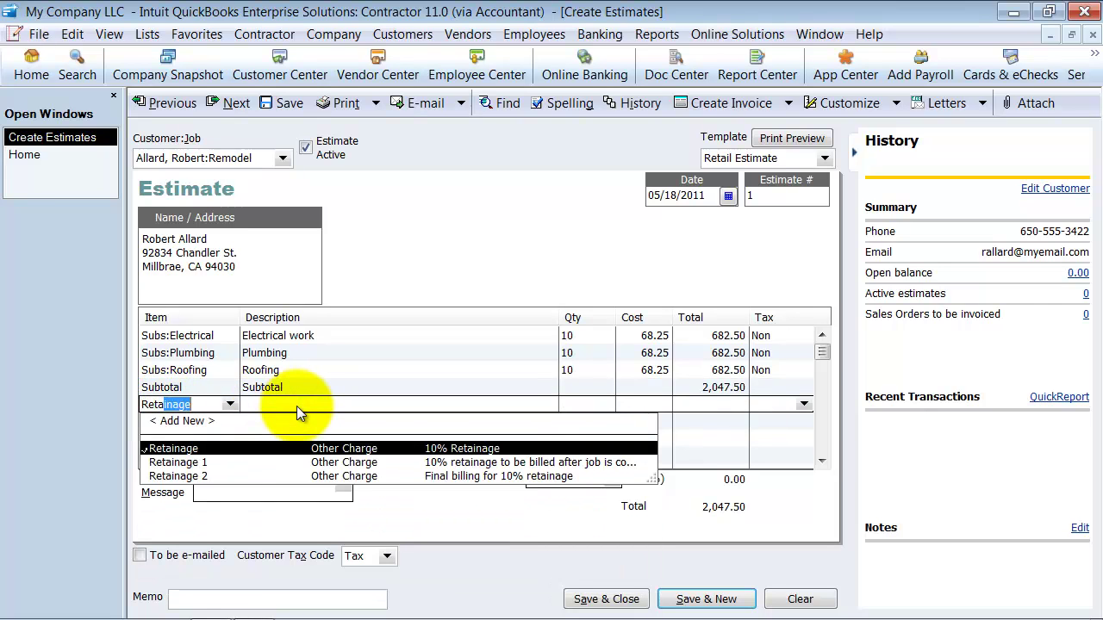
{"action": "key", "text": "Tab"}
{"action": "key", "text": "Tab"}
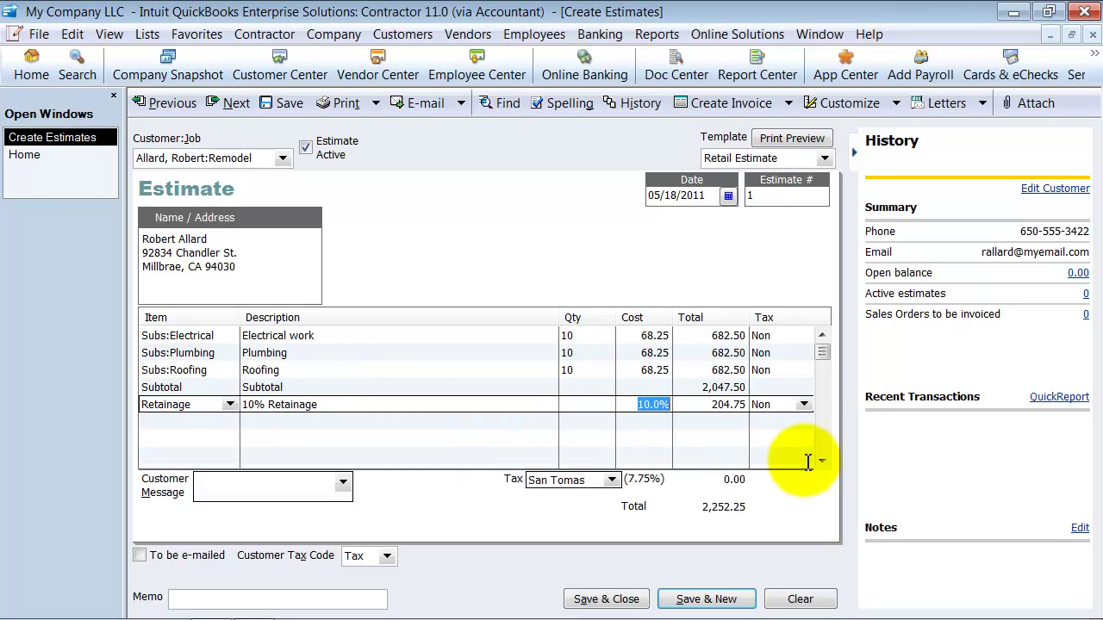
{"action": "type", "text": "-10"}
{"action": "key", "text": "Tab"}
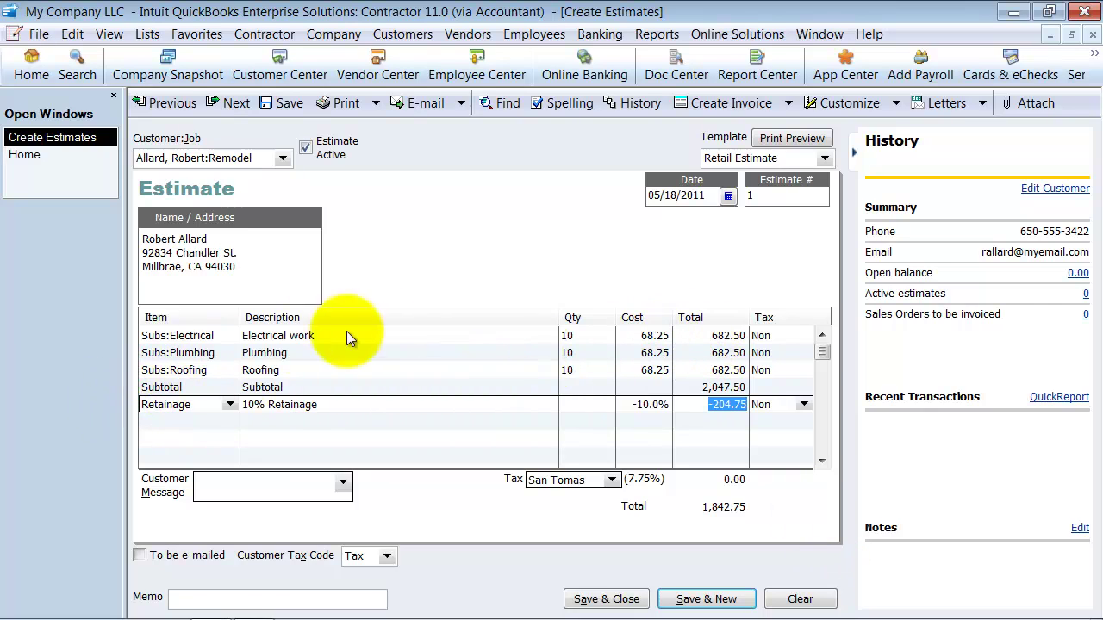
Save the Remodel estimate and turn it into an invoice.
{"action": "left_click", "coordinate": [290, 103]}
{"action": "left_click", "coordinate": [724, 462]}
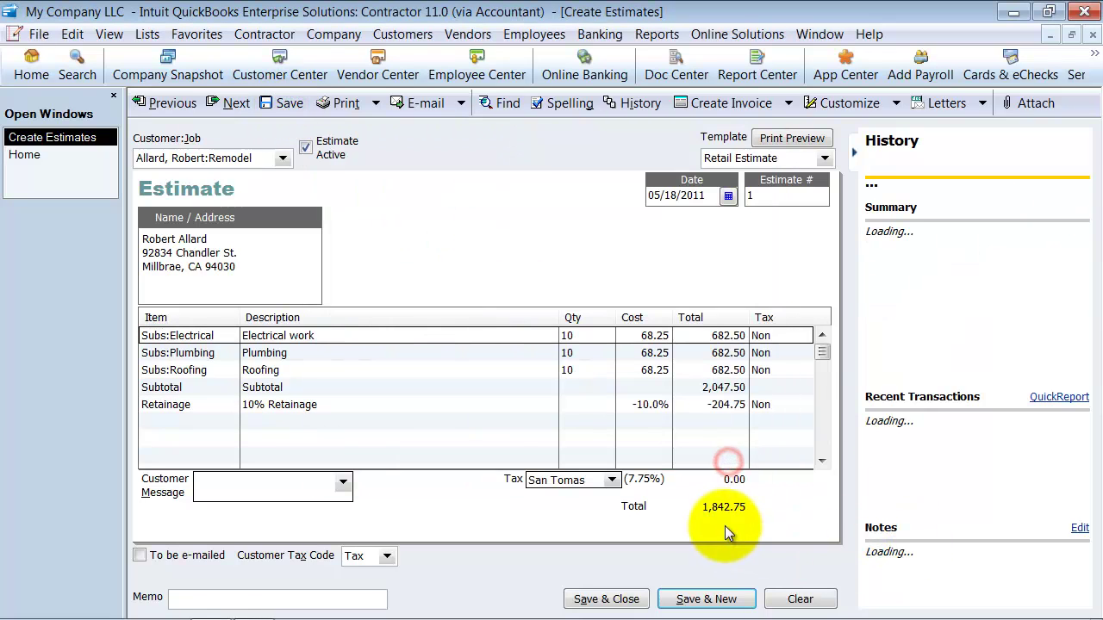
{"action": "left_click", "coordinate": [787, 102]}
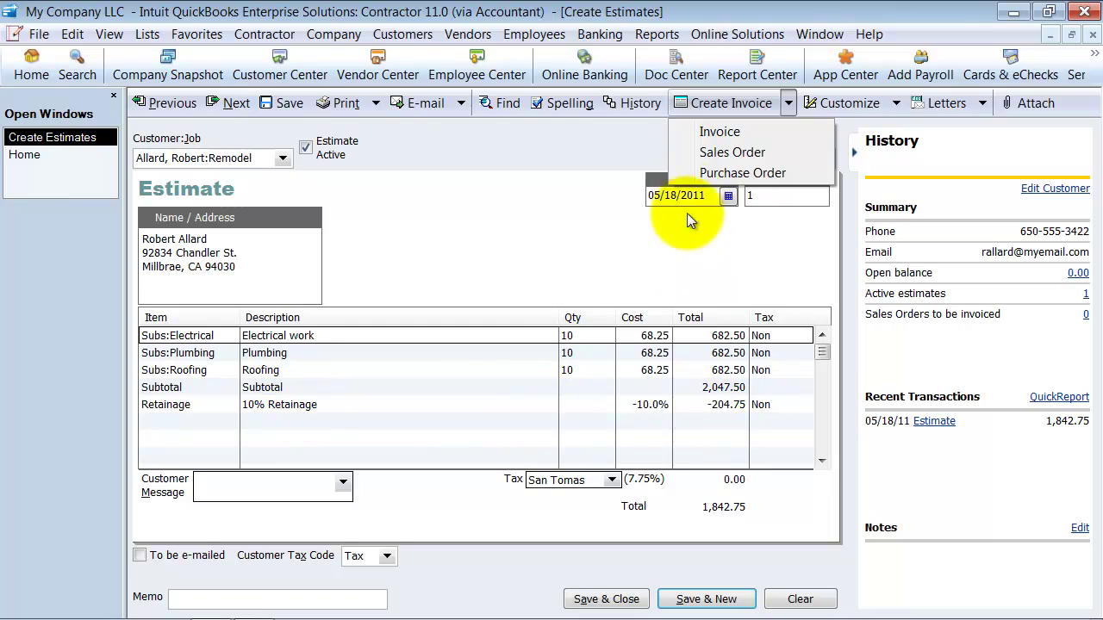
{"action": "left_click", "coordinate": [755, 131]}
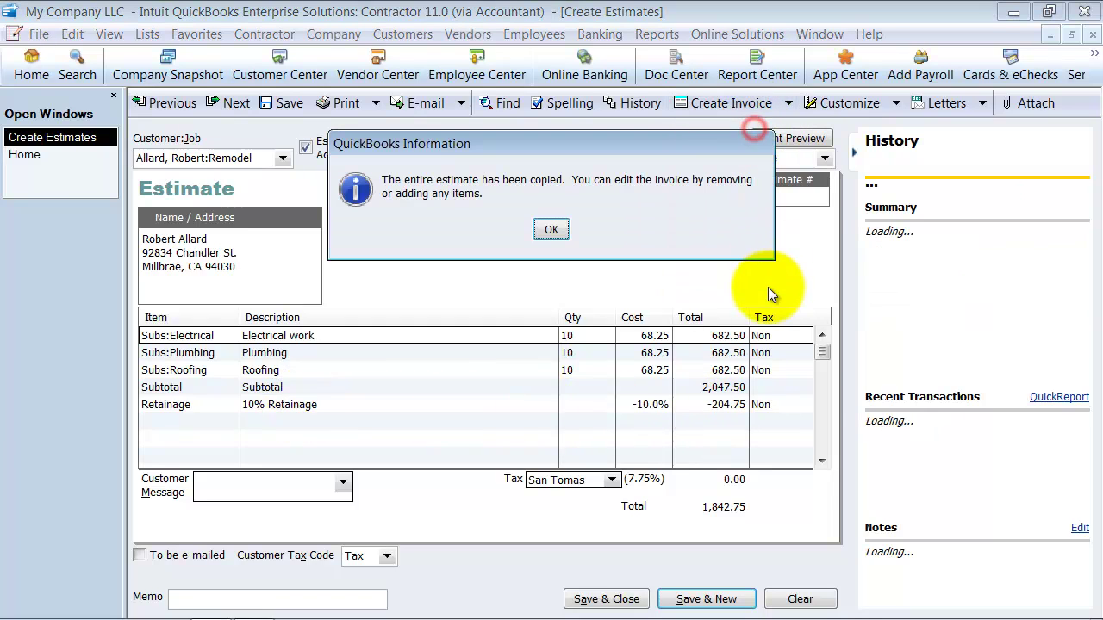
{"action": "left_click", "coordinate": [543, 227]}
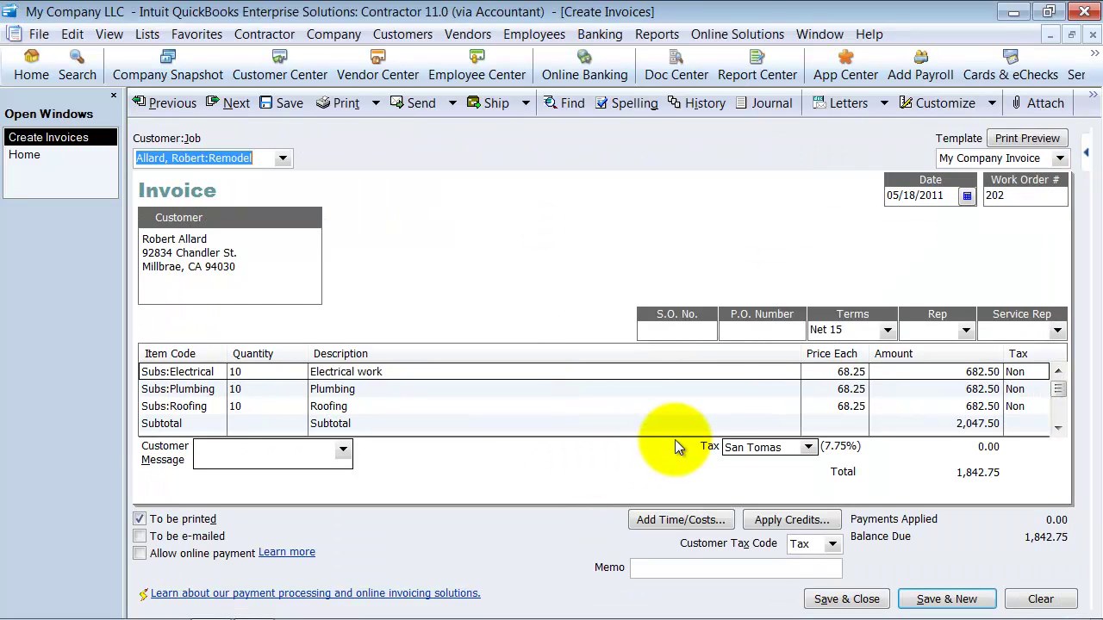
Change the Electrical, Plumbing and Roofing quantities on the invoice to 5.
{"action": "left_click", "coordinate": [1056, 428]}
{"action": "left_click", "coordinate": [1057, 428]}
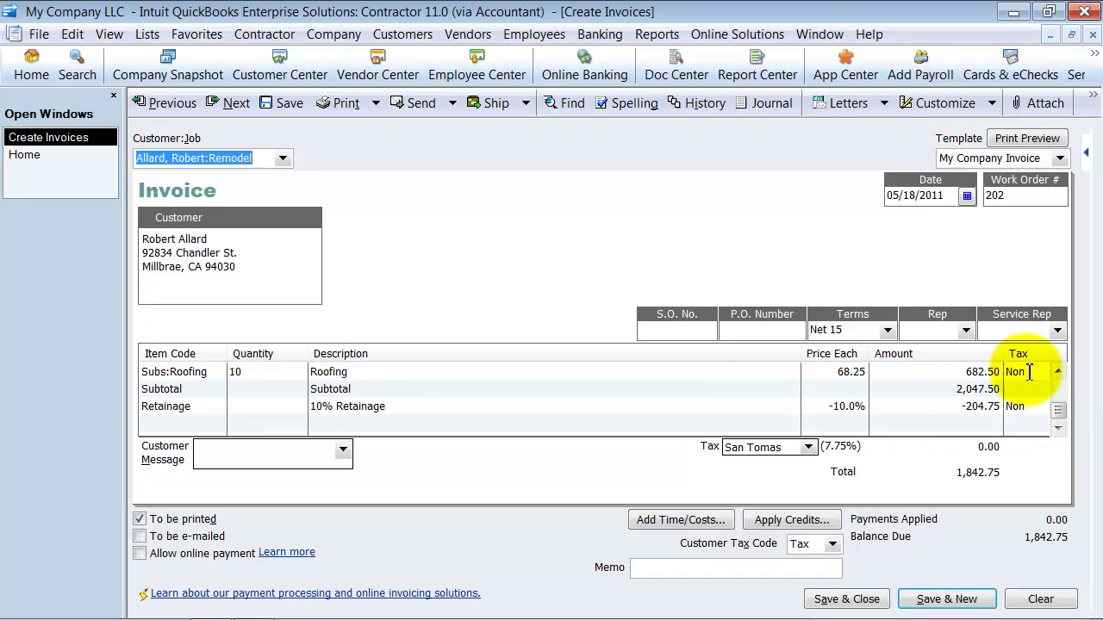
{"action": "left_click", "coordinate": [1056, 372]}
{"action": "left_click", "coordinate": [1056, 371]}
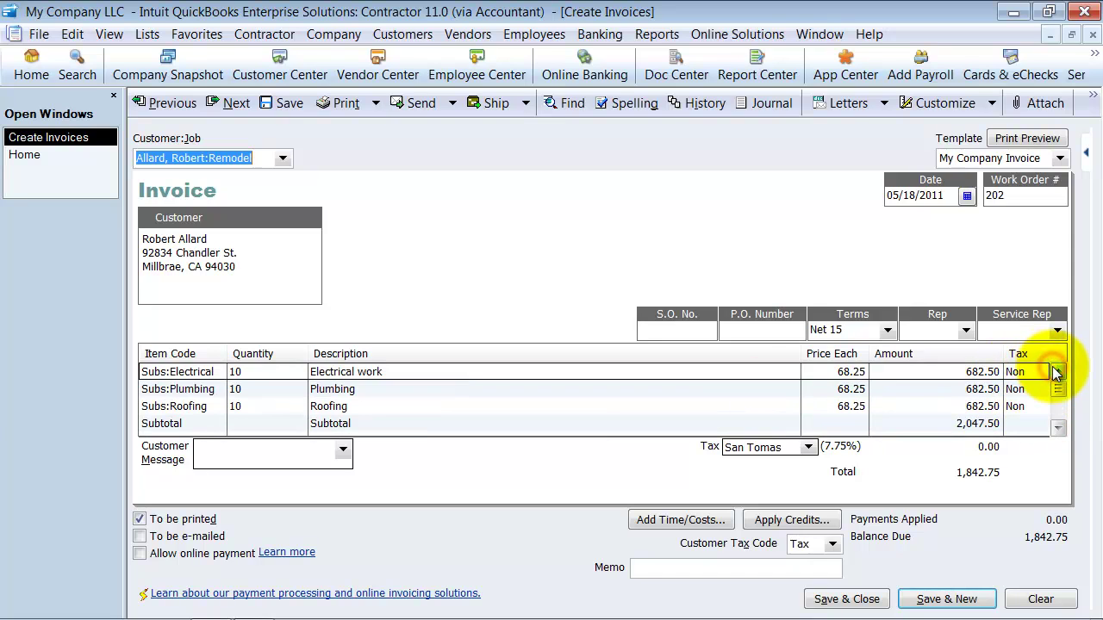
{"action": "left_click_drag", "start_coordinate": [193, 372], "coordinate": [302, 371]}
{"action": "left_click", "coordinate": [295, 371]}
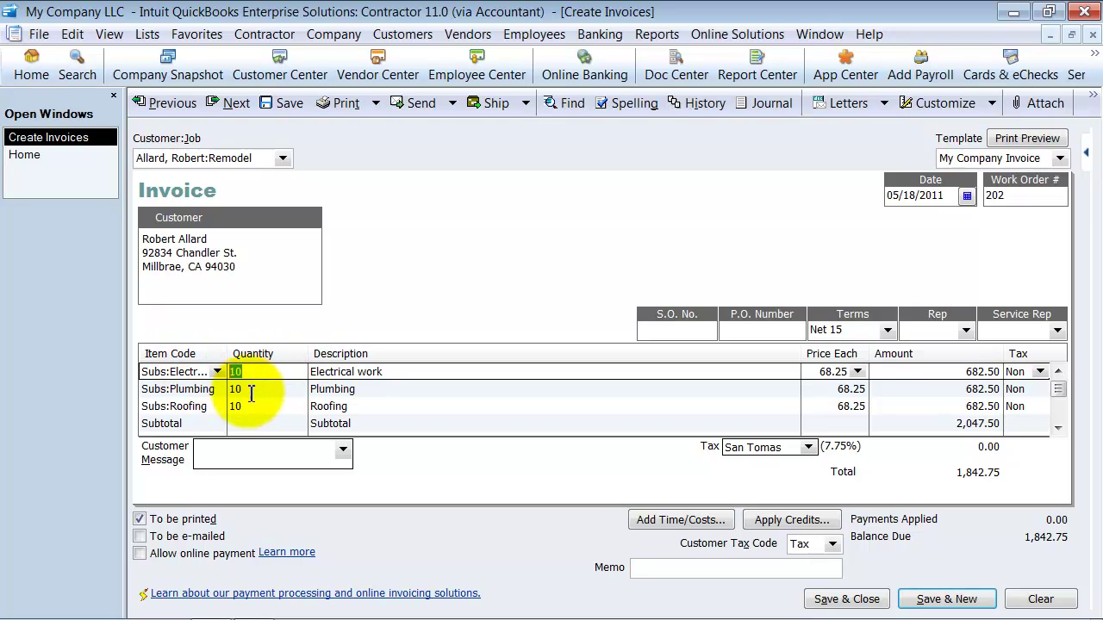
{"action": "type", "text": "5"}
{"action": "left_click", "coordinate": [259, 389]}
{"action": "type", "text": "5"}
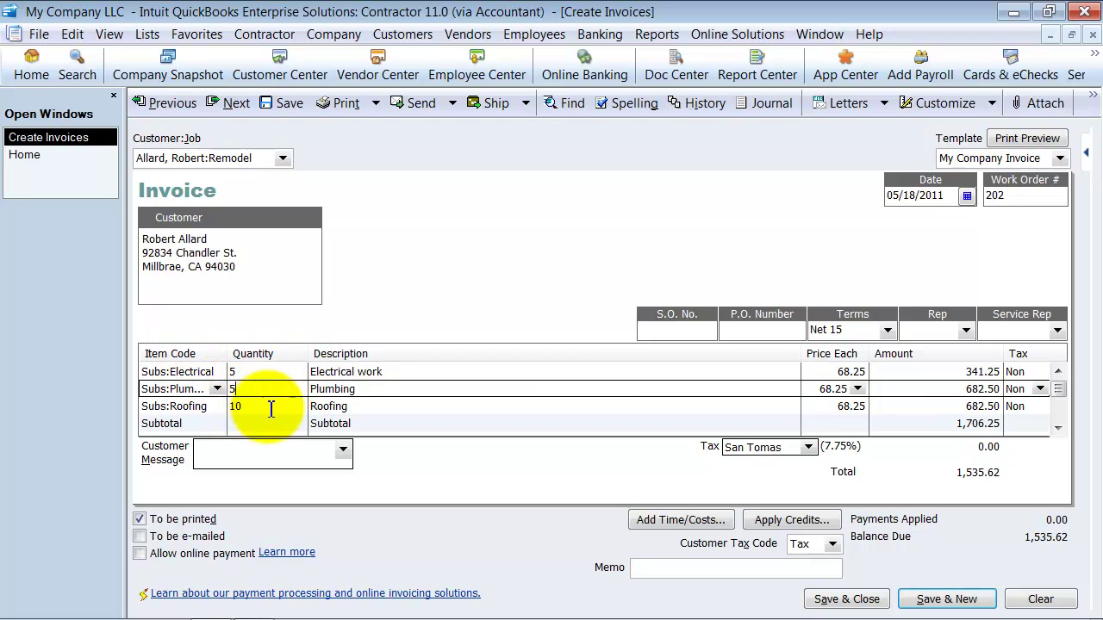
{"action": "left_click", "coordinate": [255, 407]}
{"action": "type", "text": "5"}
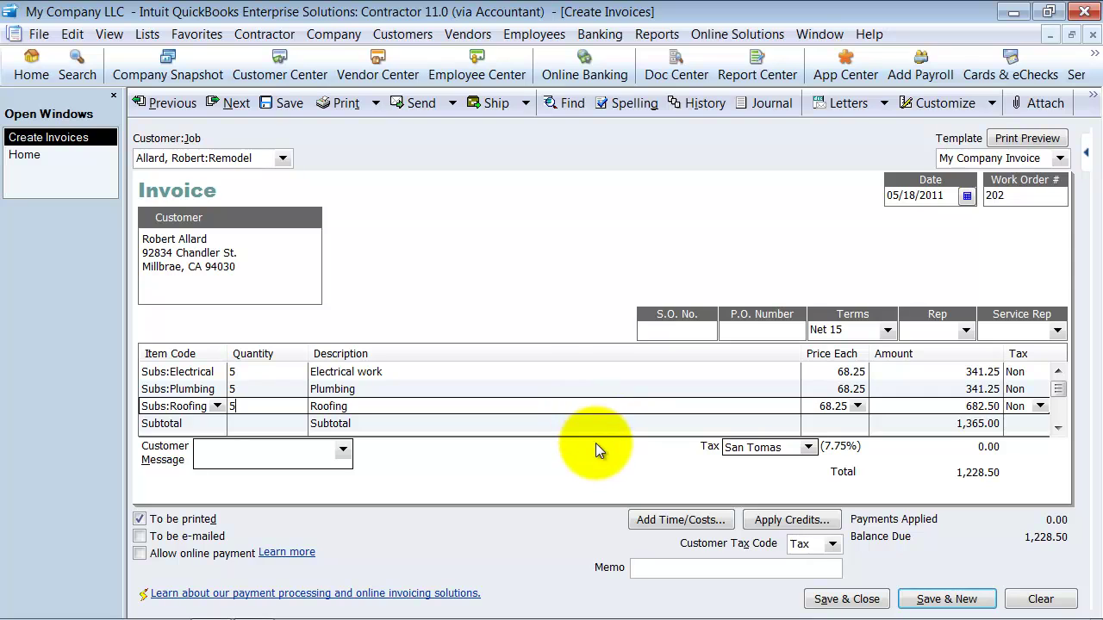
{"action": "key", "text": "Tab"}
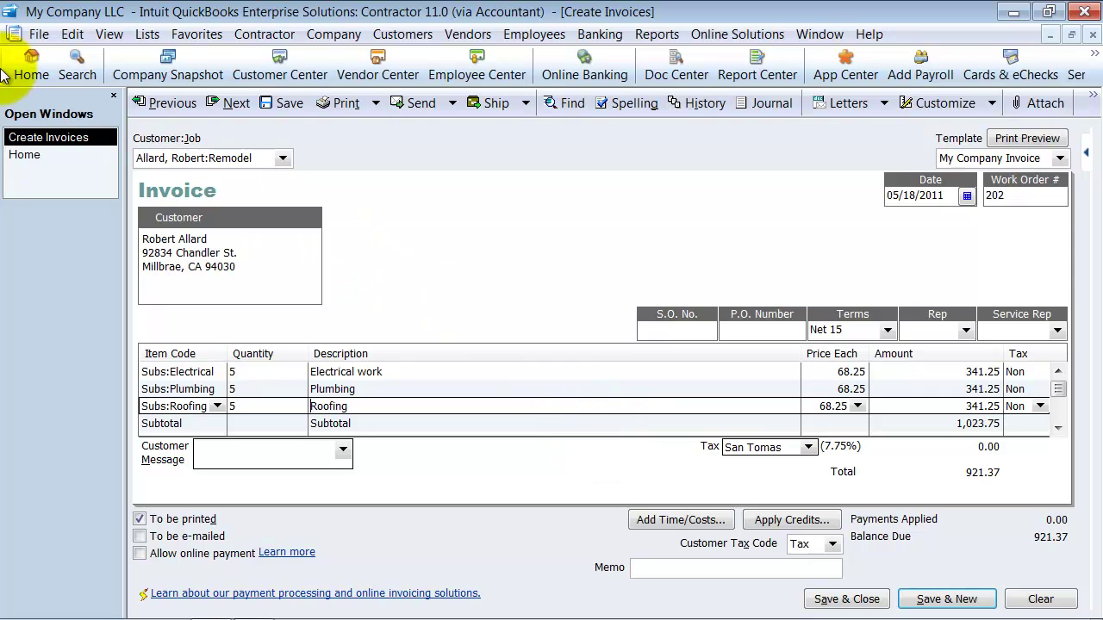
Set Progress Invoicing to Yes in Jobs & Estimates company preferences, discarding the unrecorded invoice.
{"action": "left_click", "coordinate": [73, 34]}
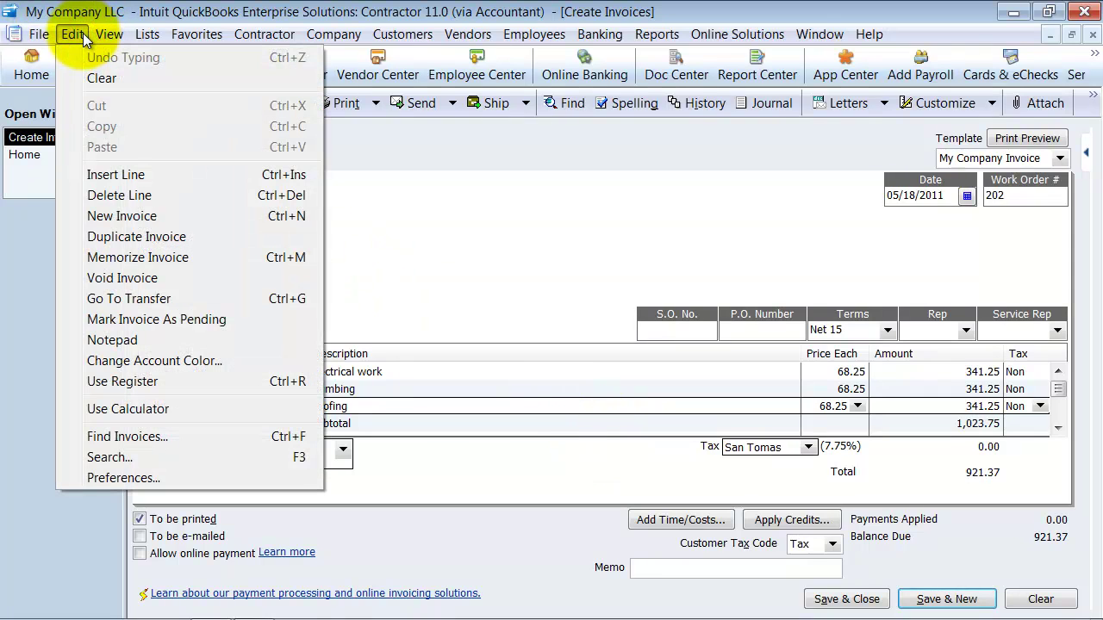
{"action": "left_click", "coordinate": [160, 477]}
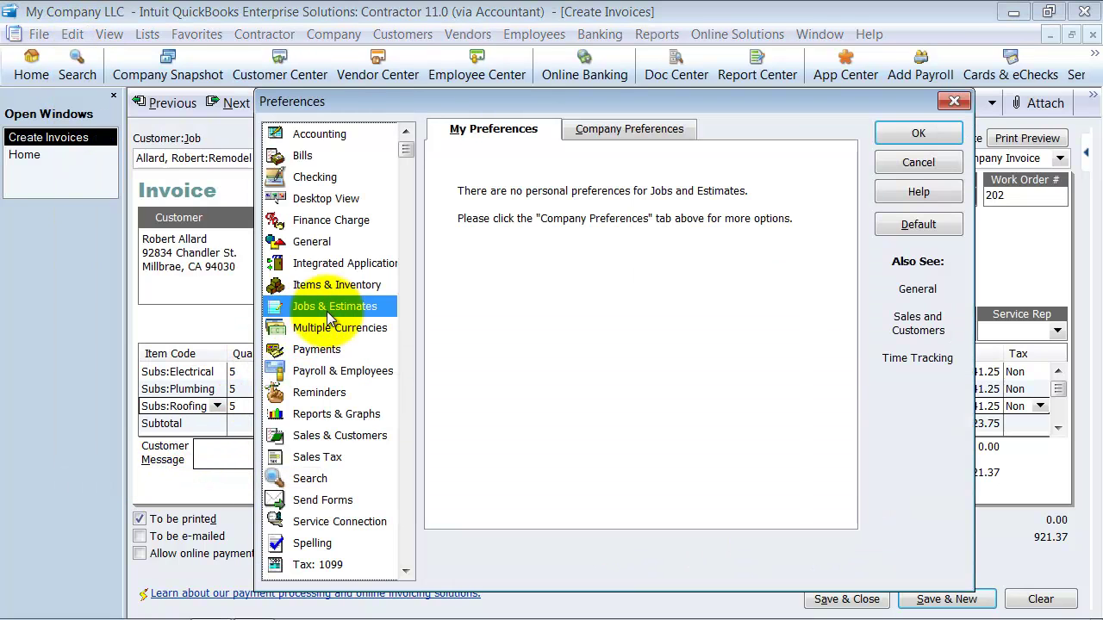
{"action": "left_click", "coordinate": [670, 131]}
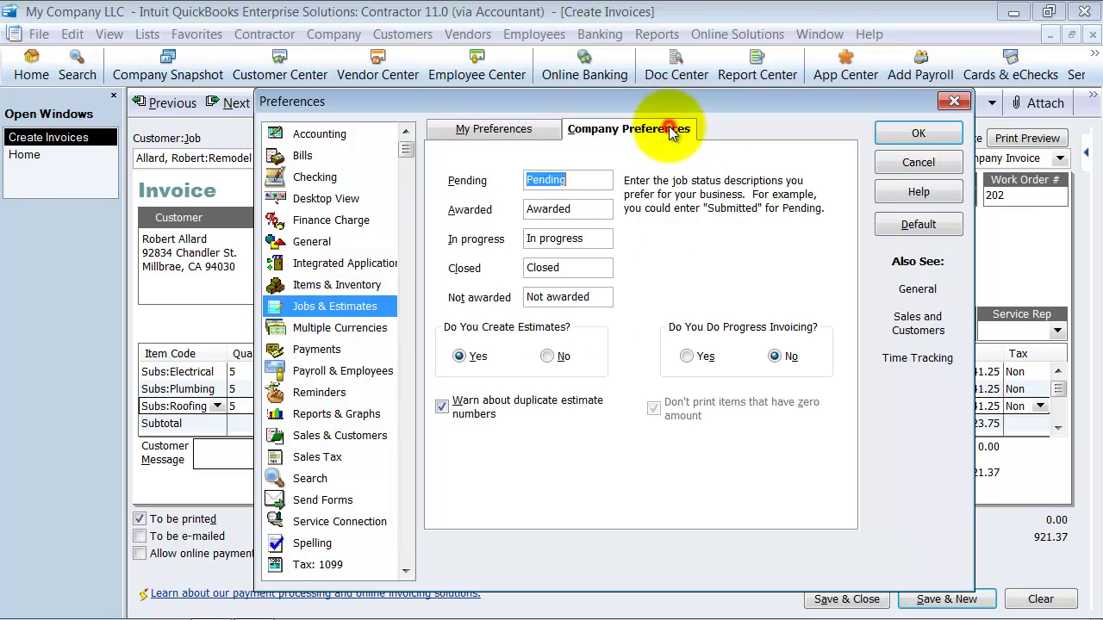
{"action": "left_click", "coordinate": [687, 357]}
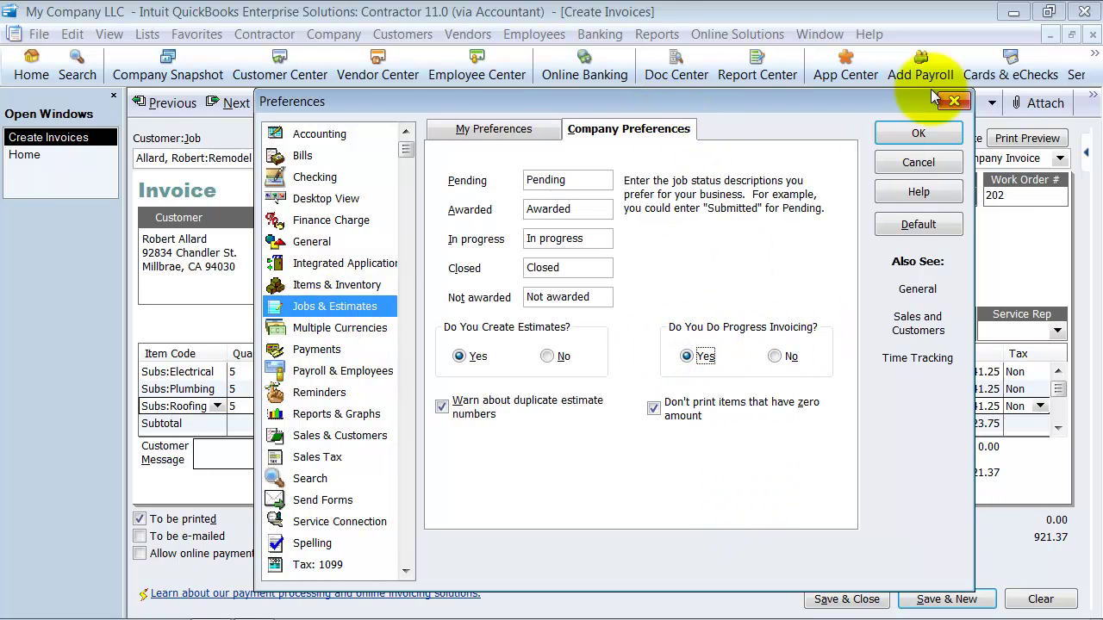
{"action": "left_click", "coordinate": [920, 136]}
{"action": "left_click", "coordinate": [559, 217]}
{"action": "left_click", "coordinate": [571, 216]}
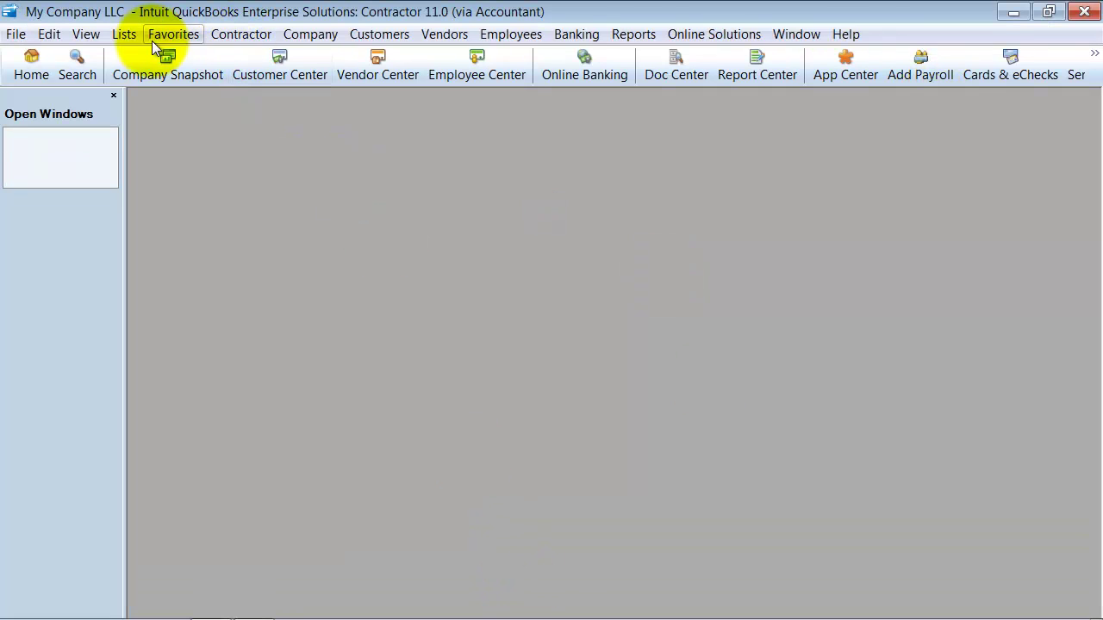
From the Customer Center, invoice 50% of the Remodel job's estimate.
{"action": "left_click", "coordinate": [296, 61]}
{"action": "left_click", "coordinate": [207, 380]}
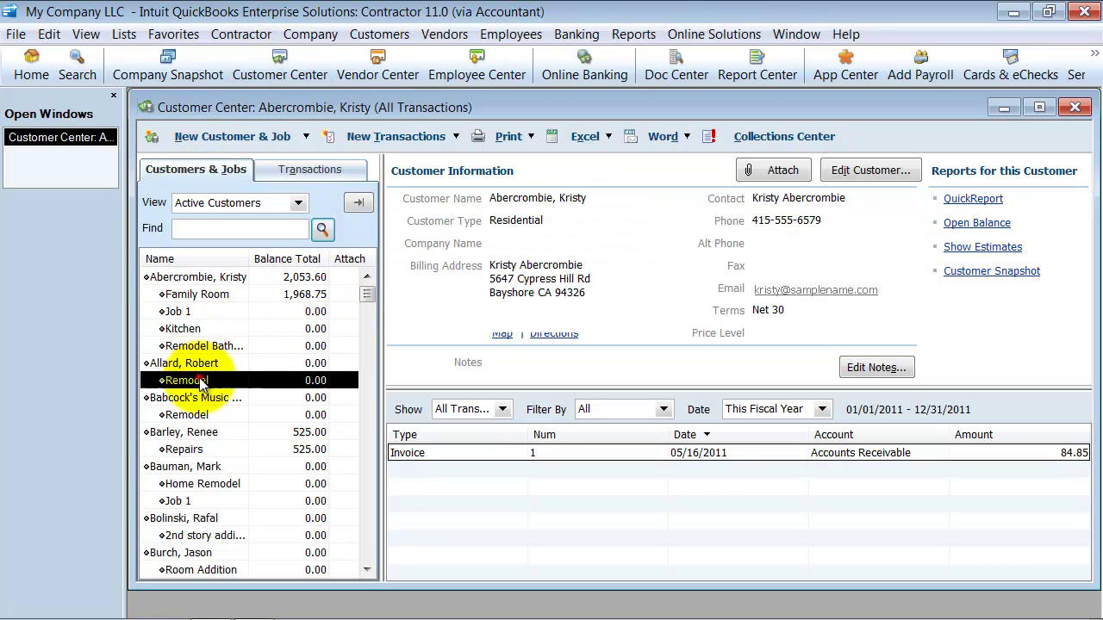
{"action": "double_click", "coordinate": [453, 451]}
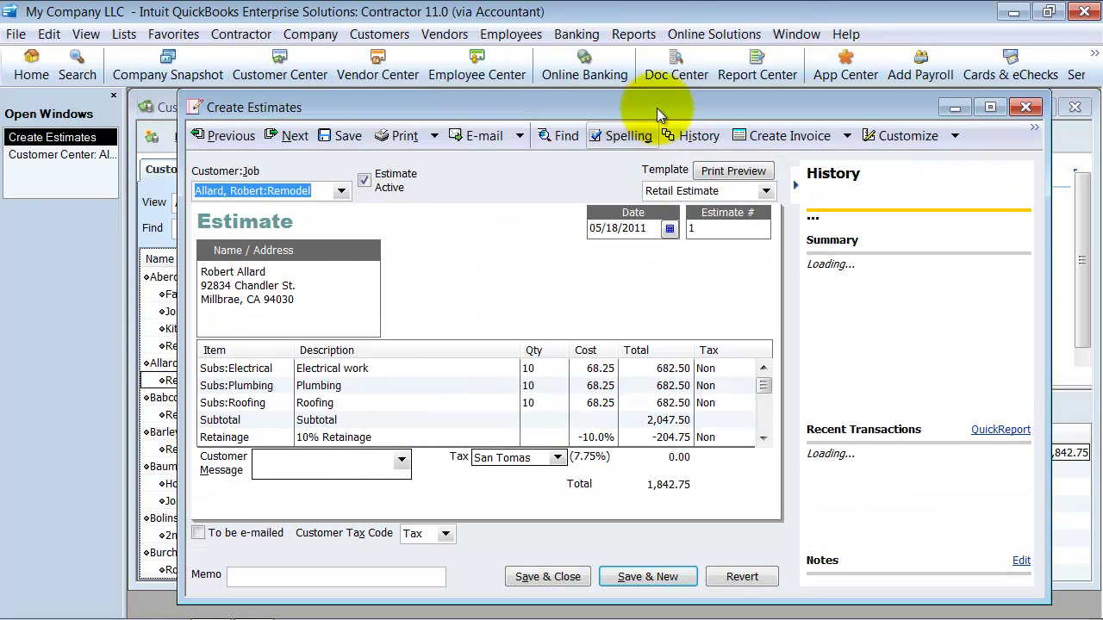
{"action": "double_click", "coordinate": [660, 103]}
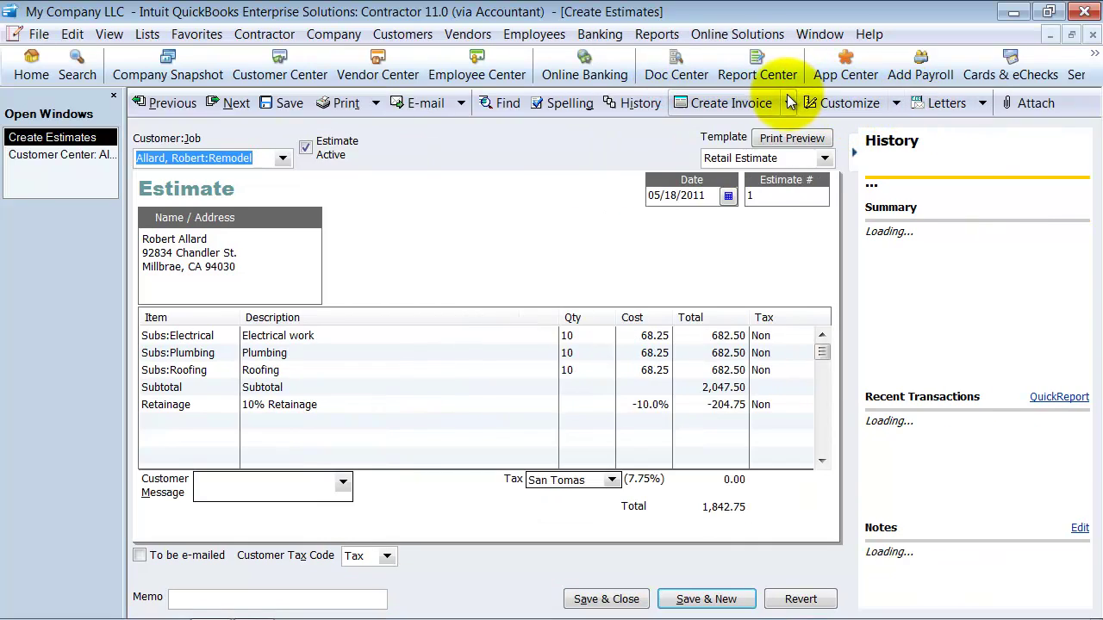
{"action": "left_click", "coordinate": [789, 102]}
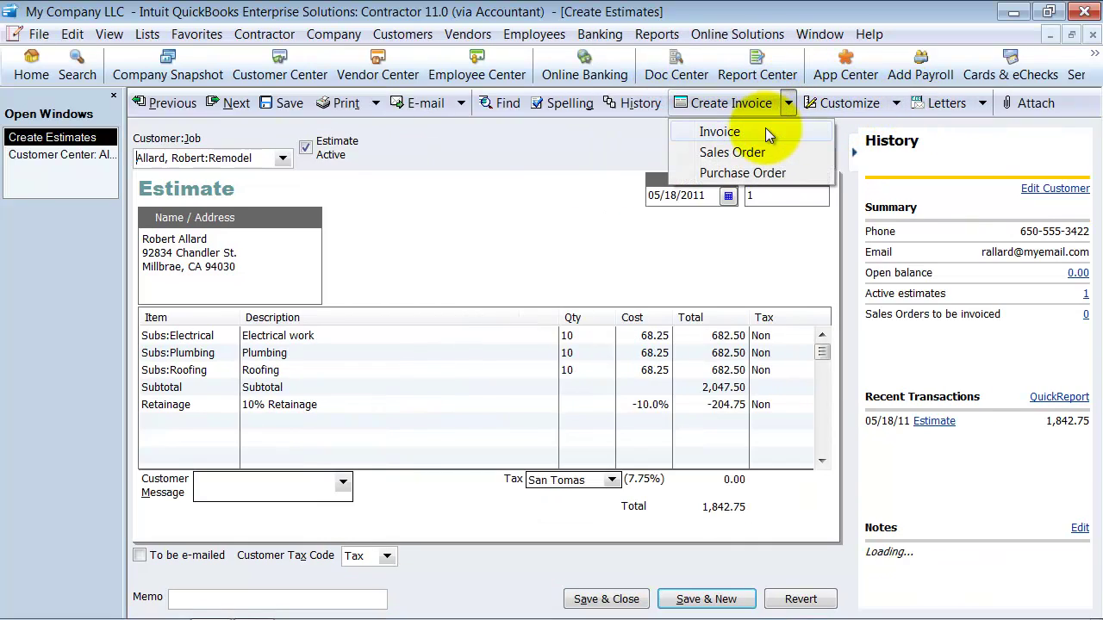
{"action": "left_click", "coordinate": [765, 131]}
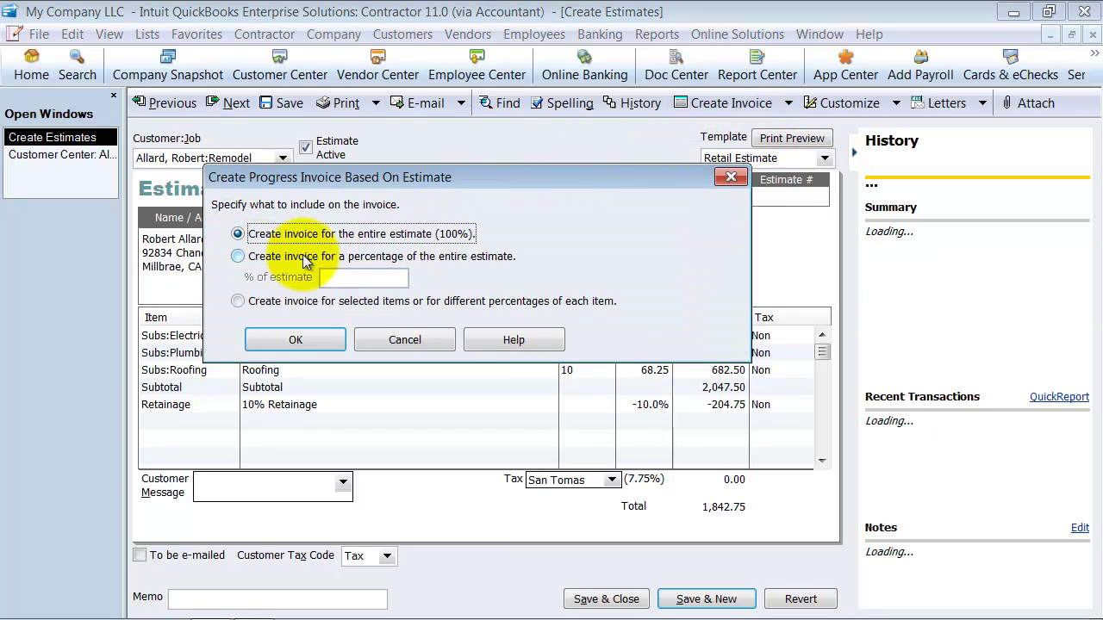
{"action": "left_click", "coordinate": [237, 257]}
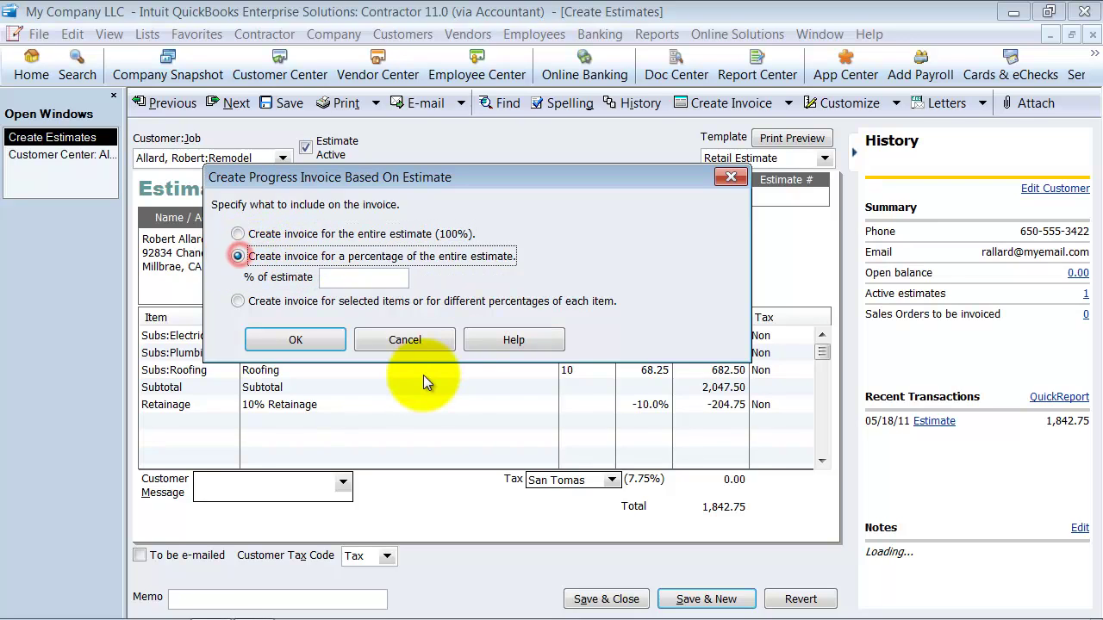
{"action": "left_click", "coordinate": [383, 276]}
{"action": "key", "text": "Tab"}
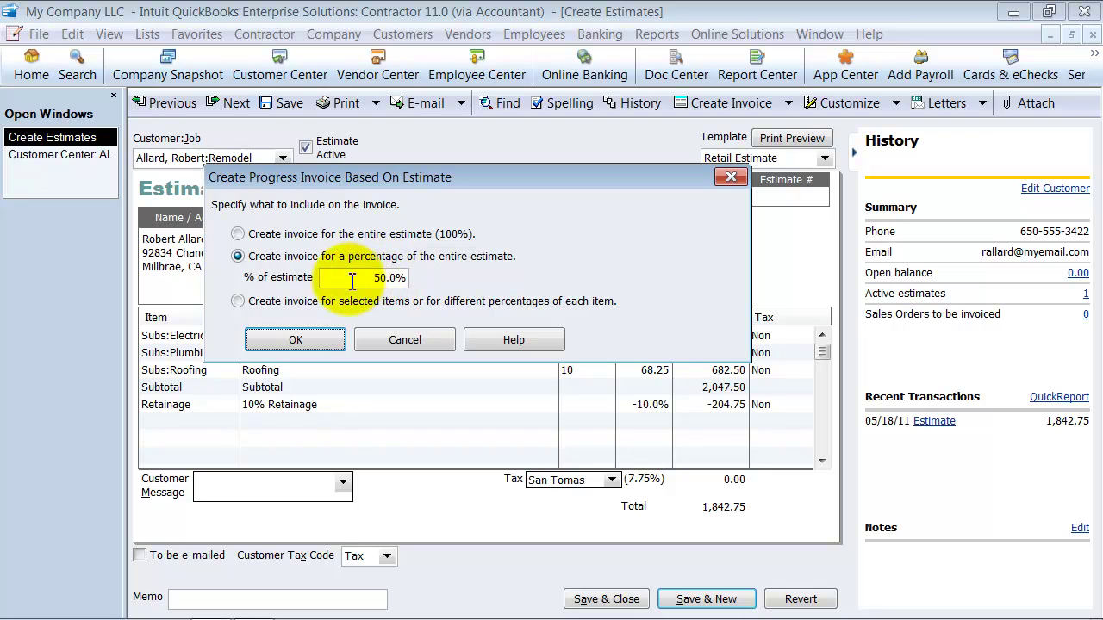
Create the 50% progress invoice and check its -102.38 Retainage line.
{"action": "left_click", "coordinate": [293, 342]}
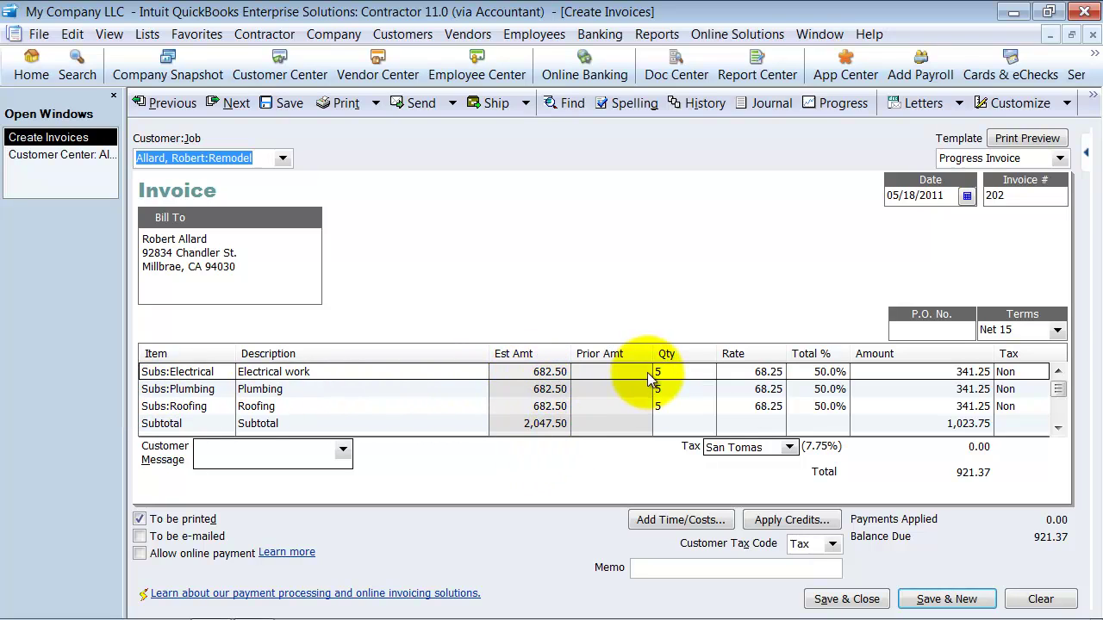
{"action": "left_click", "coordinate": [1058, 427]}
{"action": "left_click", "coordinate": [1058, 428]}
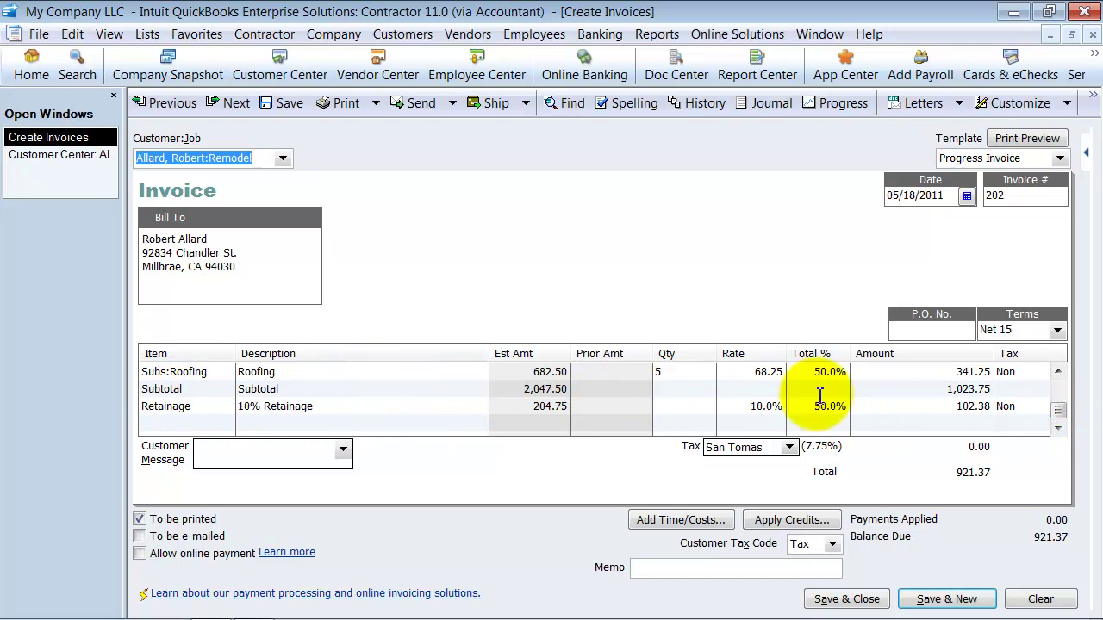
{"action": "left_click", "coordinate": [920, 387]}
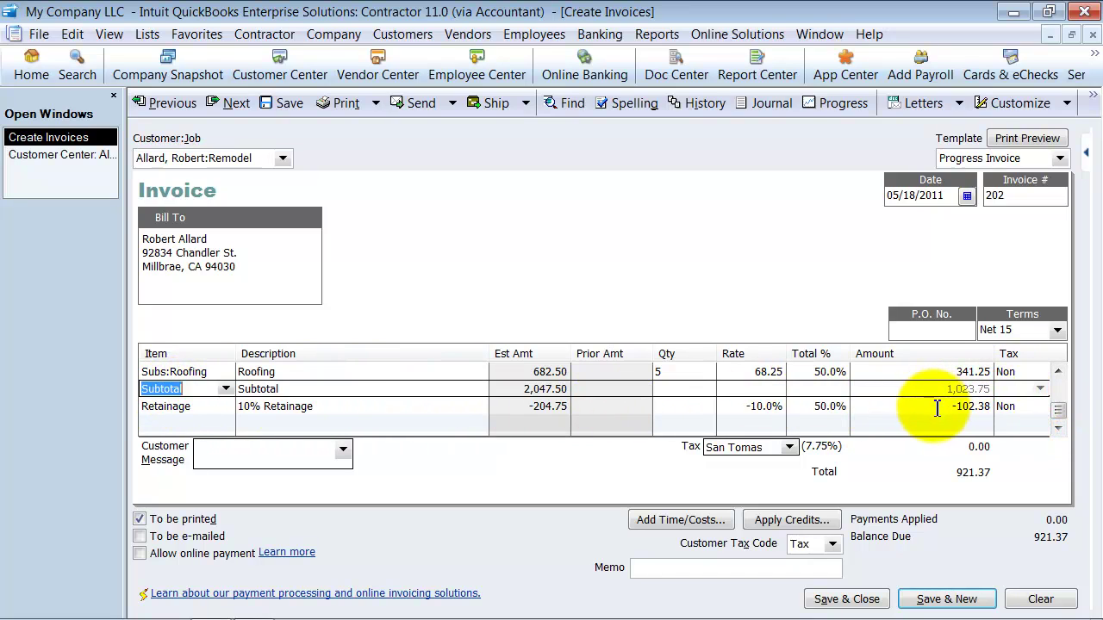
{"action": "left_click", "coordinate": [912, 403]}
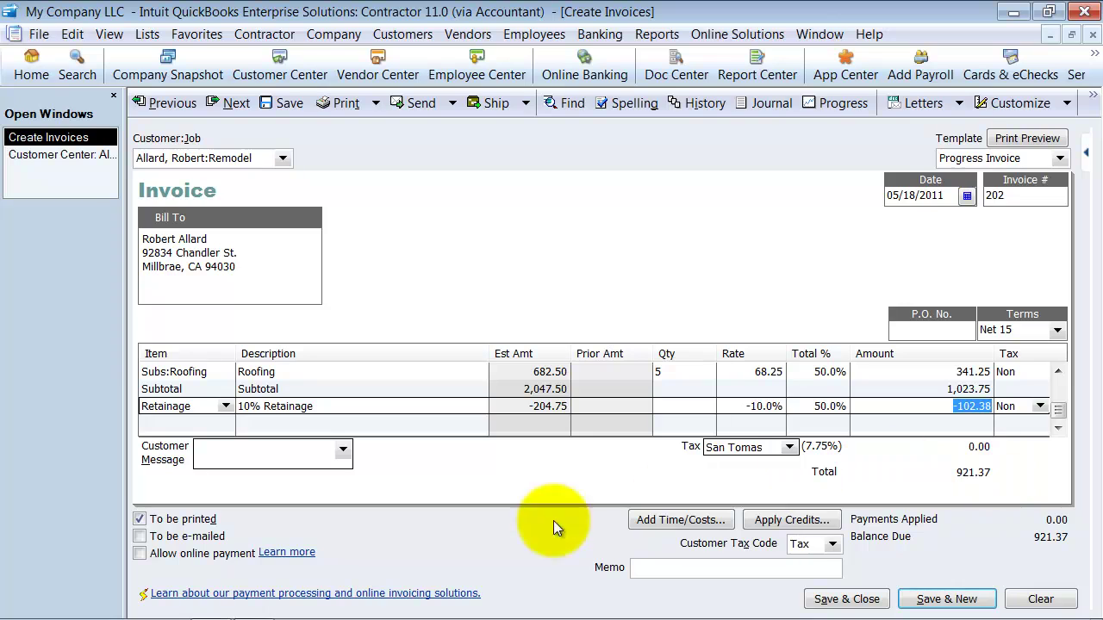
Clear To be printed, save the invoice, and recheck the -102.38 retainage amount.
{"action": "left_click", "coordinate": [155, 518]}
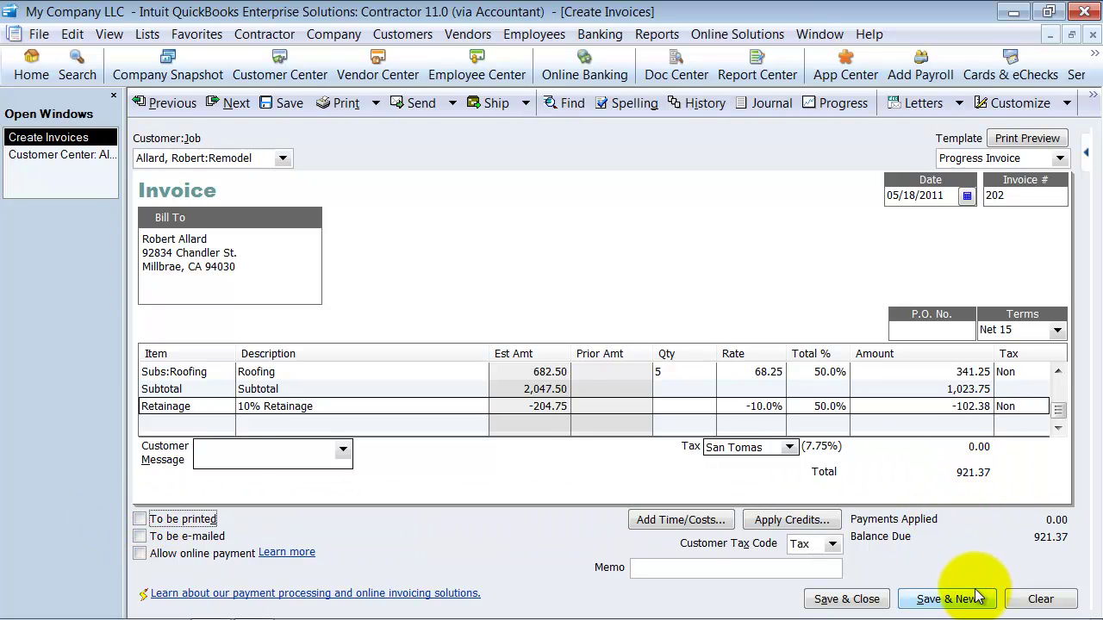
{"action": "left_click", "coordinate": [284, 104]}
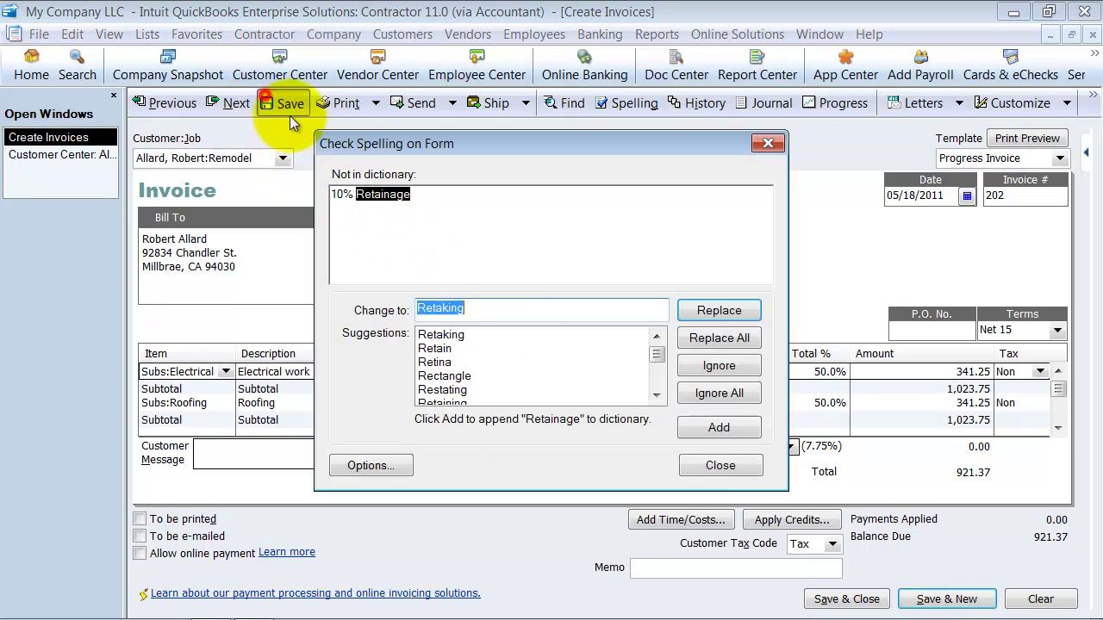
{"action": "left_click", "coordinate": [701, 468]}
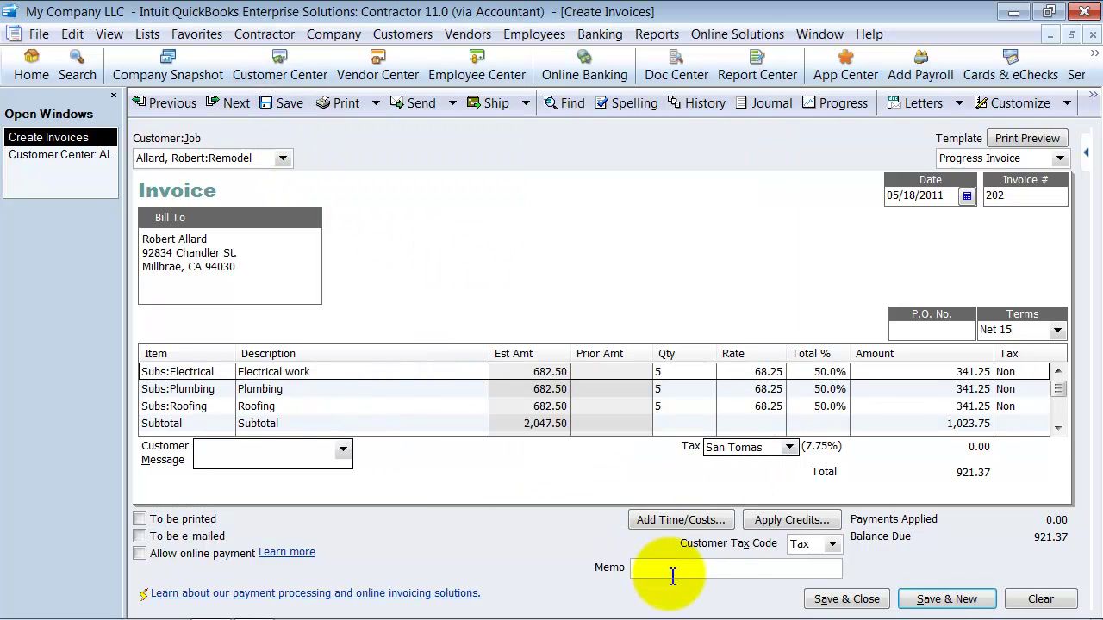
{"action": "left_click", "coordinate": [1058, 428]}
{"action": "left_click", "coordinate": [1058, 428]}
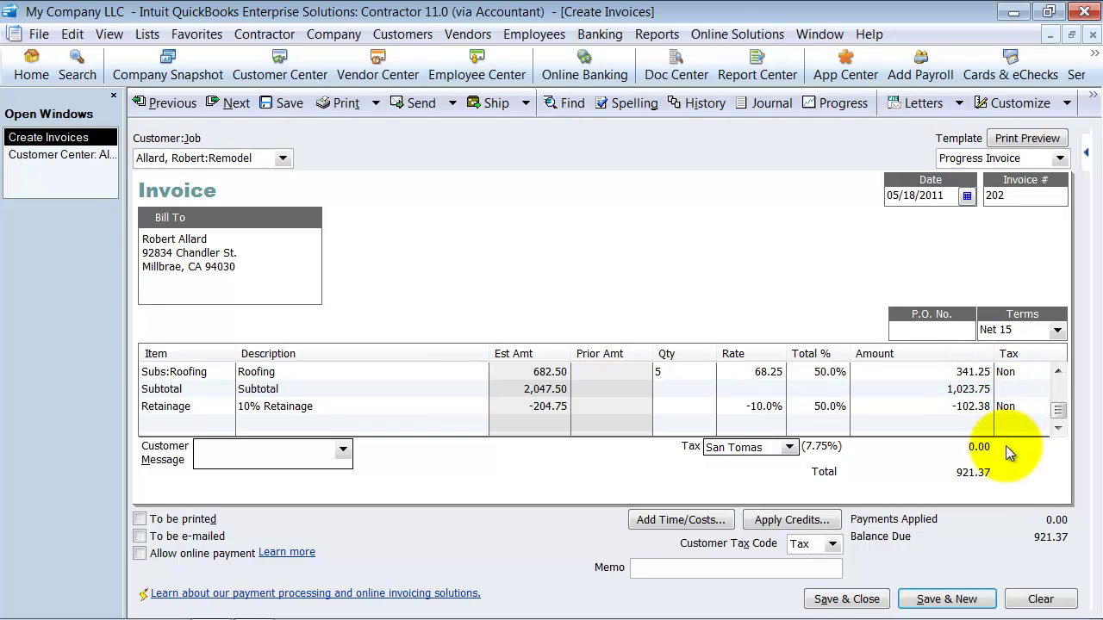
{"action": "left_click", "coordinate": [541, 405]}
{"action": "left_click", "coordinate": [942, 407]}
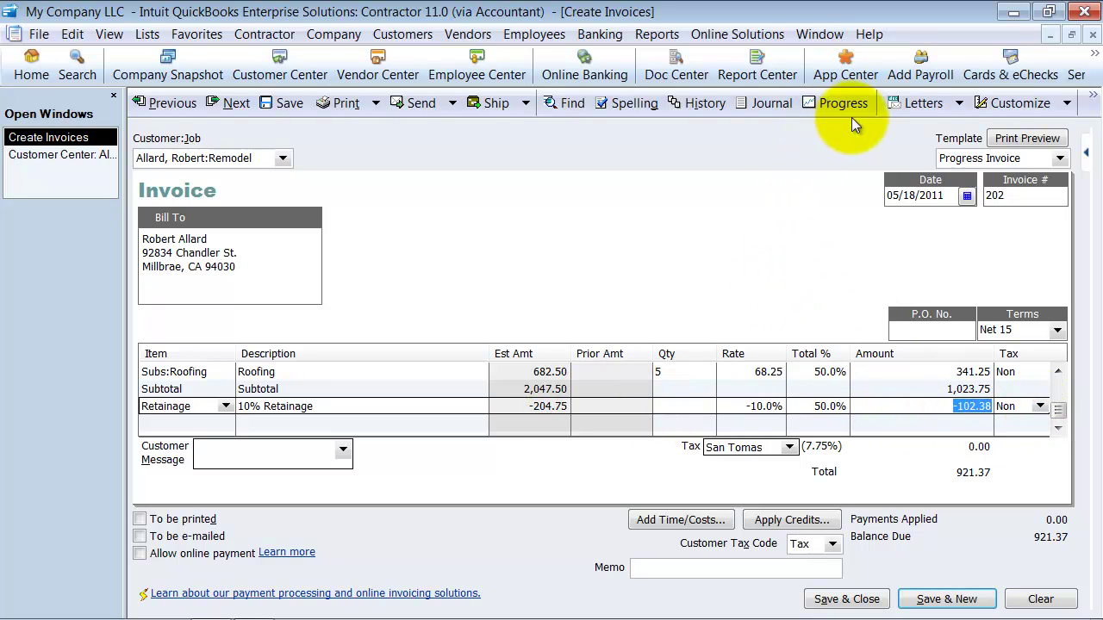
Show the invoice's transaction journal and collapse the Num and Date columns to reveal the 102.38 debit.
{"action": "left_click", "coordinate": [769, 103]}
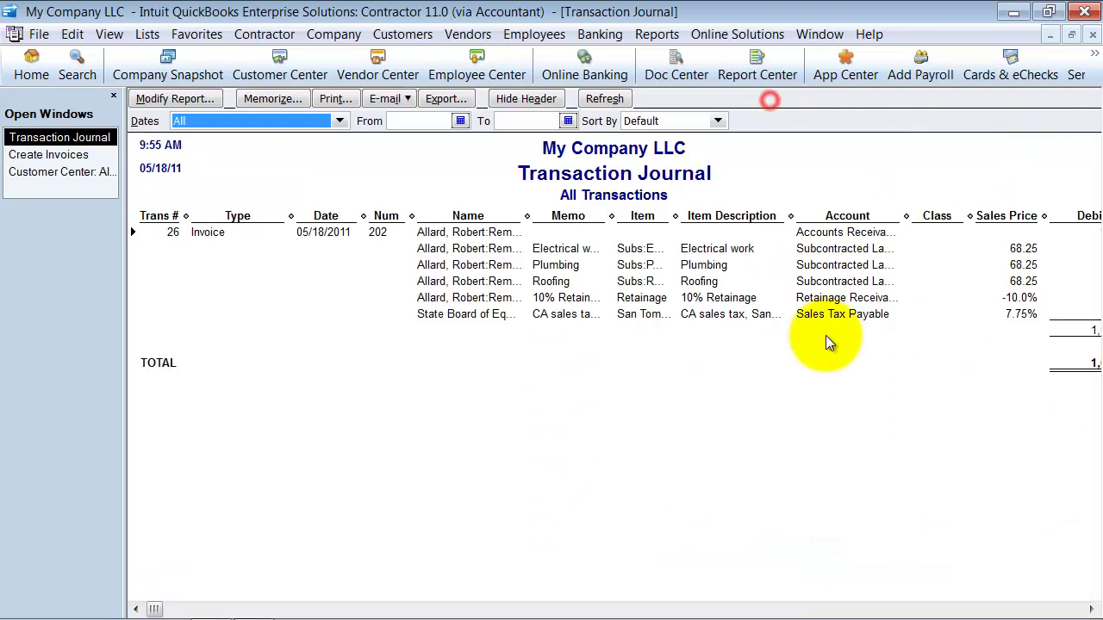
{"action": "left_click_drag", "start_coordinate": [411, 216], "coordinate": [194, 214]}
{"action": "left_click", "coordinate": [930, 232]}
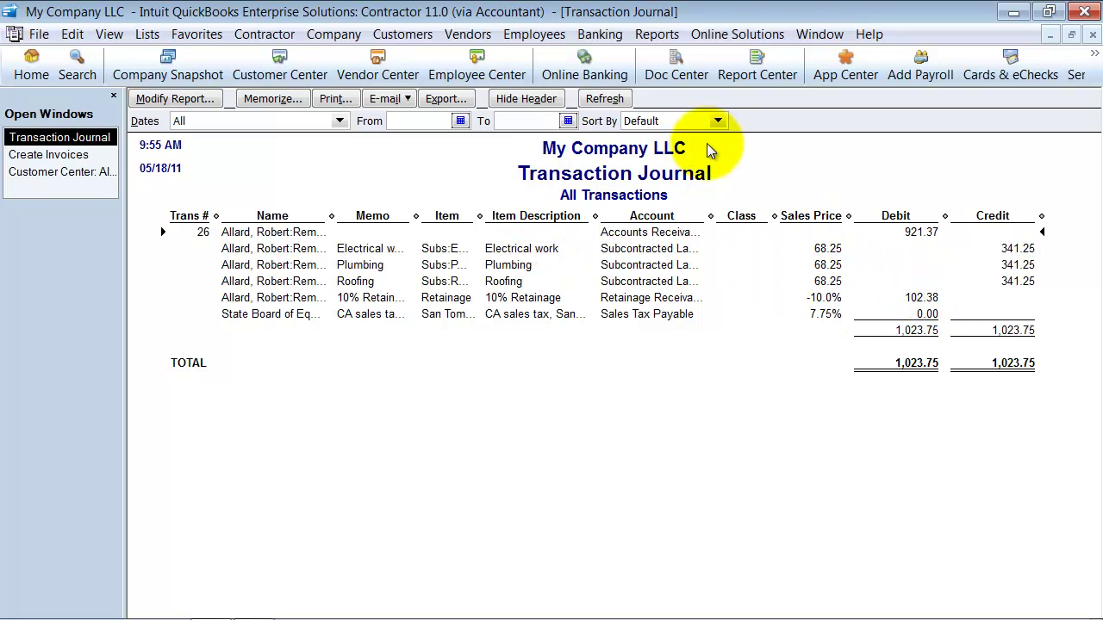
{"action": "left_click", "coordinate": [148, 35]}
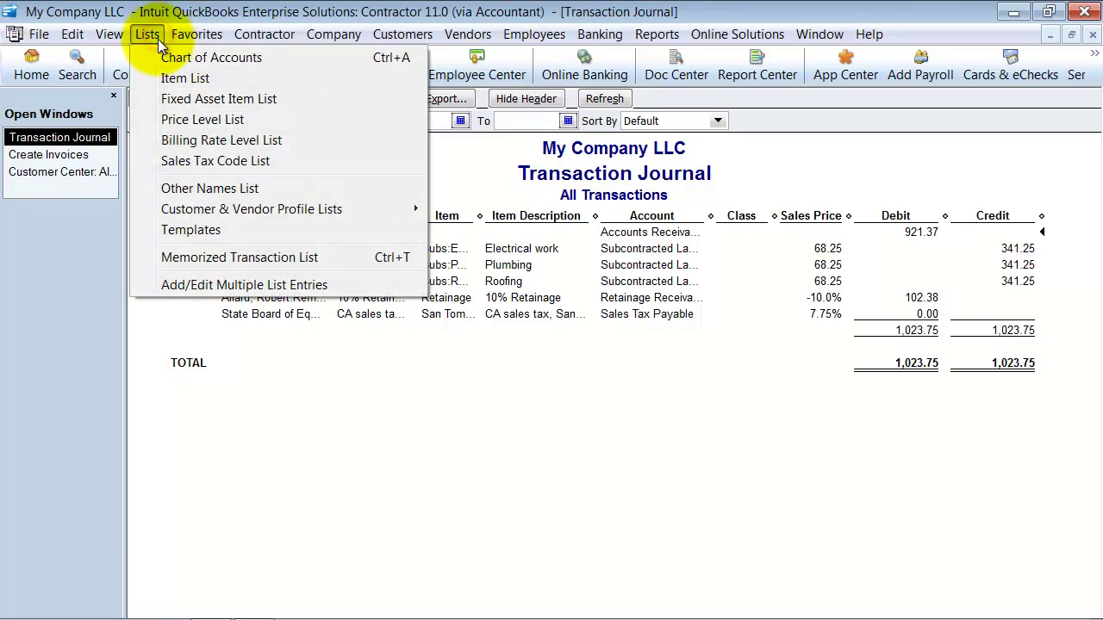
{"action": "left_click", "coordinate": [163, 54]}
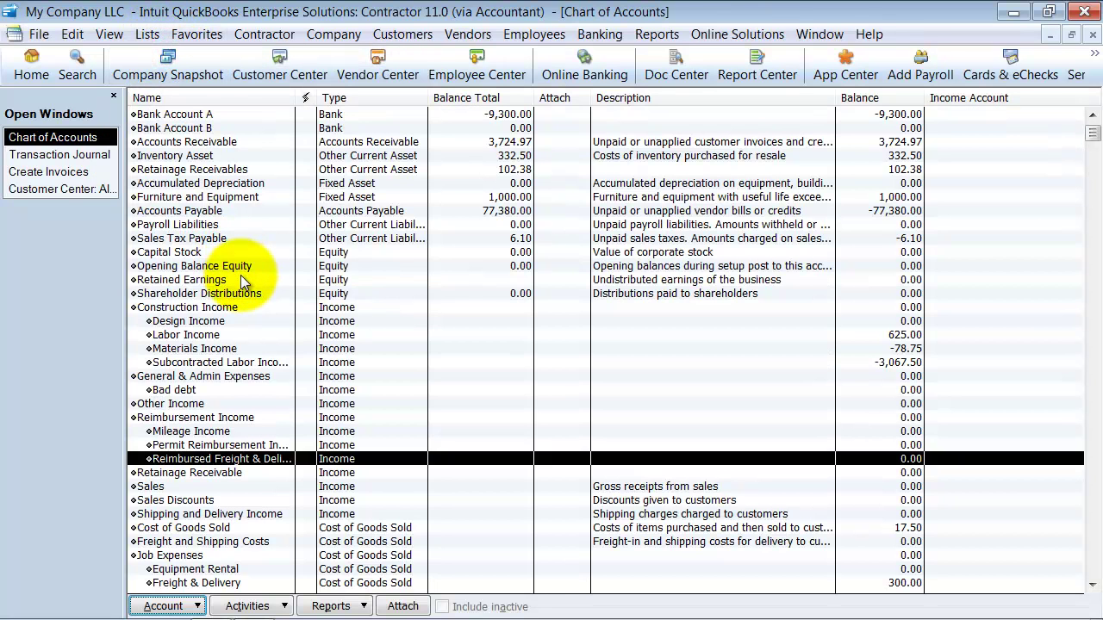
{"action": "left_click", "coordinate": [280, 472]}
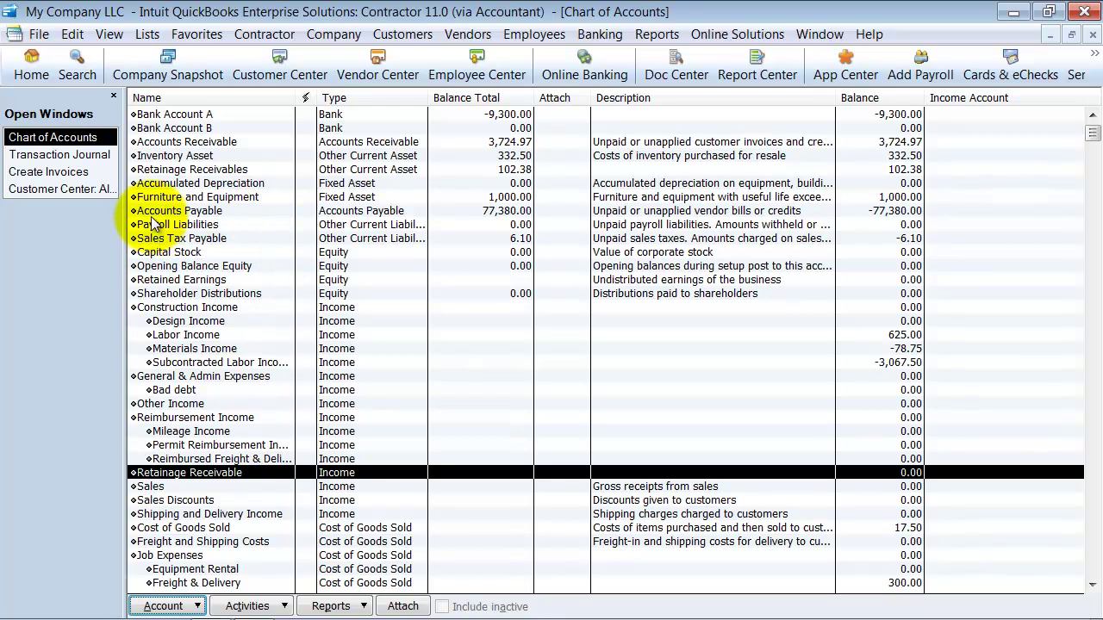
{"action": "left_click", "coordinate": [181, 169]}
{"action": "right_click", "coordinate": [223, 170]}
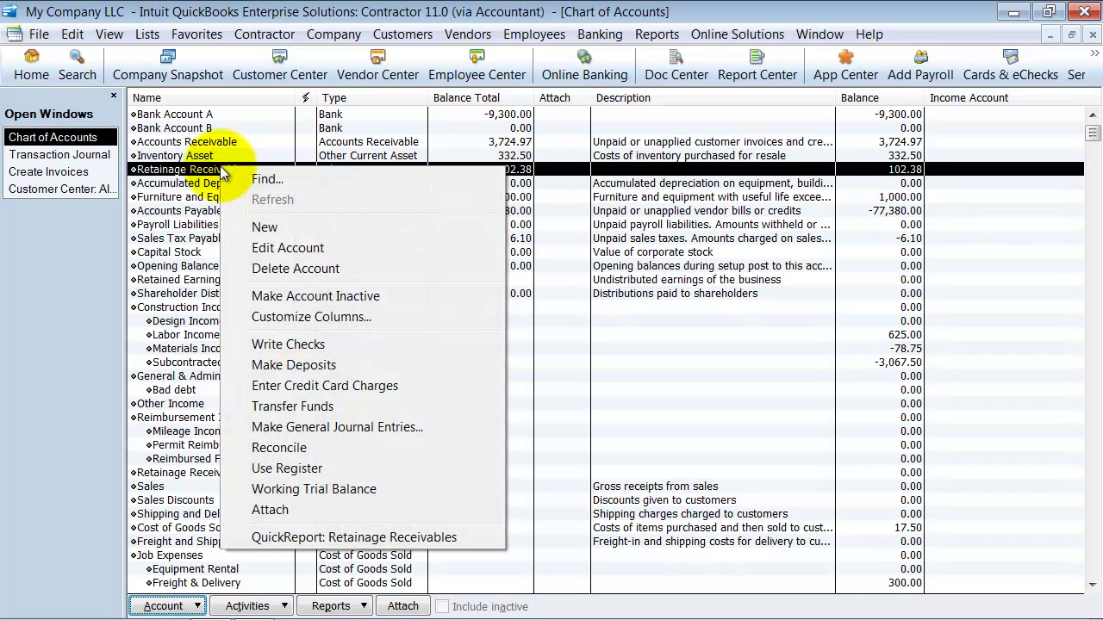
{"action": "double_click", "coordinate": [206, 170]}
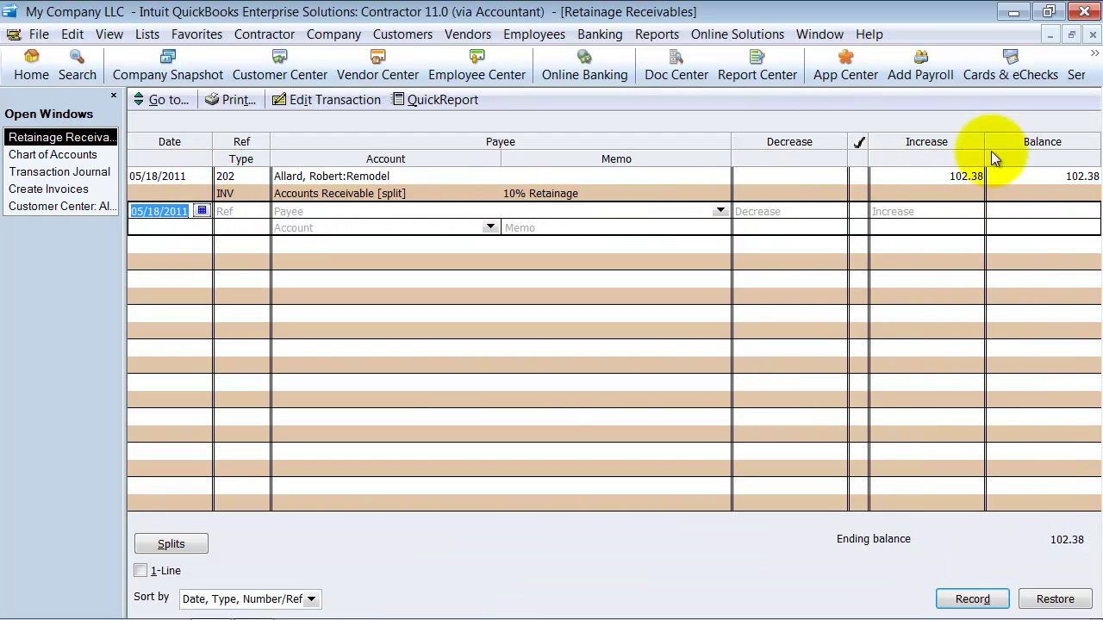
{"action": "left_click", "coordinate": [1092, 34]}
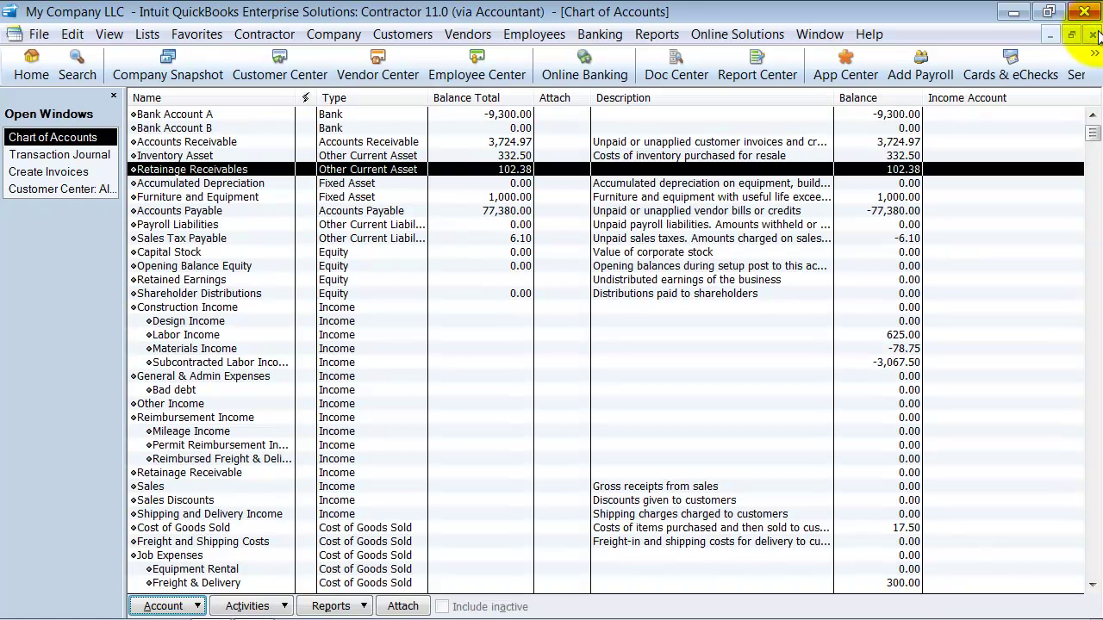
Save invoice 202 and start a new invoice for the Remodel job.
{"action": "left_click", "coordinate": [60, 173]}
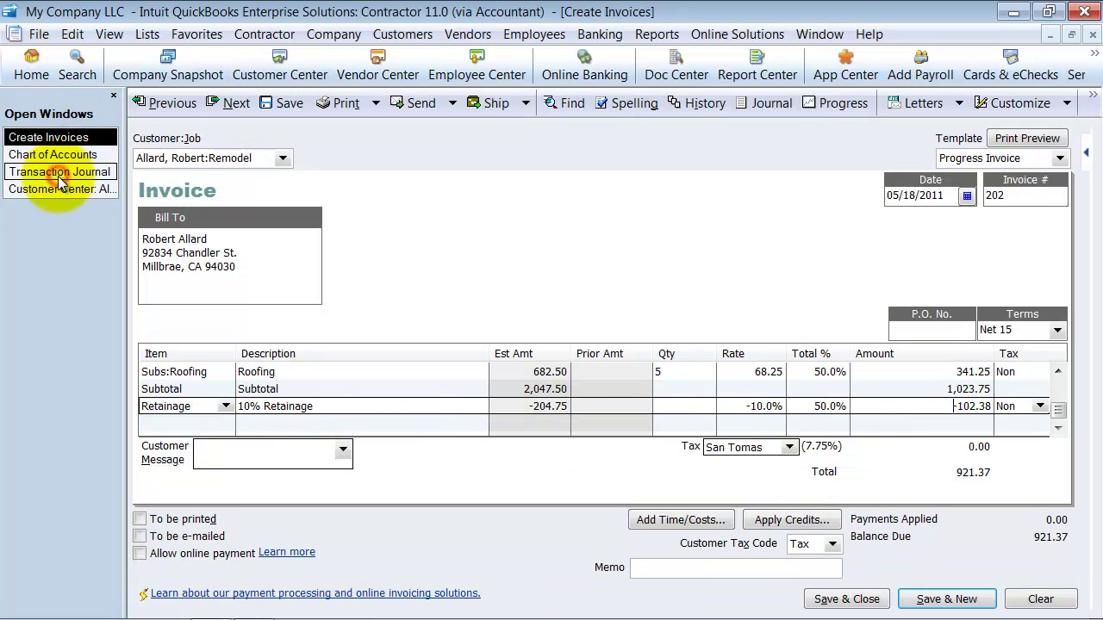
{"action": "left_click", "coordinate": [929, 600]}
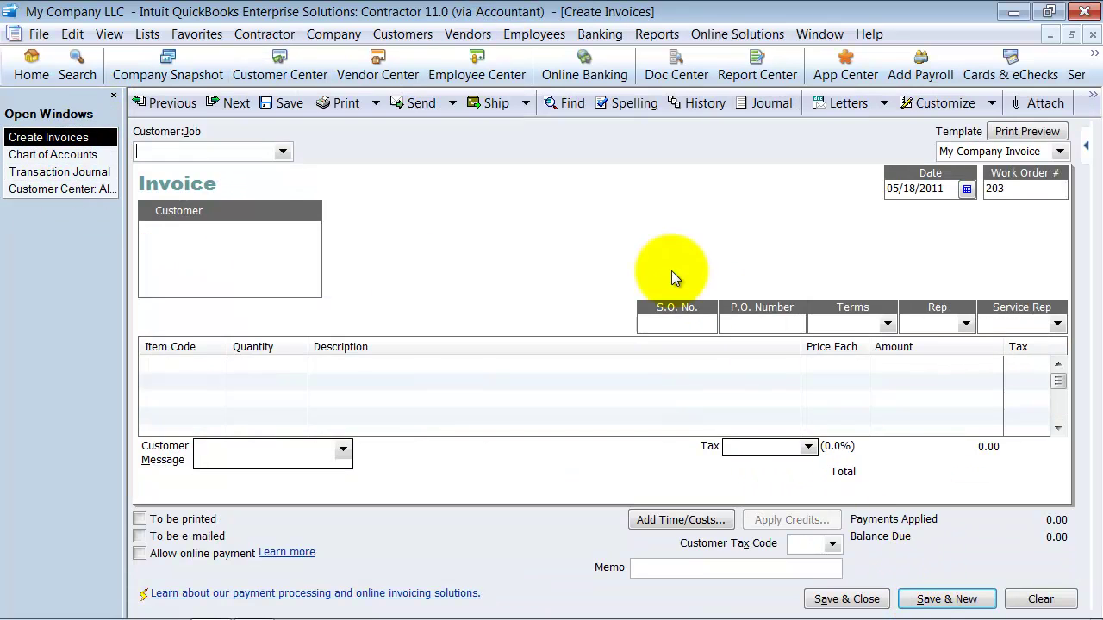
{"action": "type", "text": "Reyes Properties - C"}
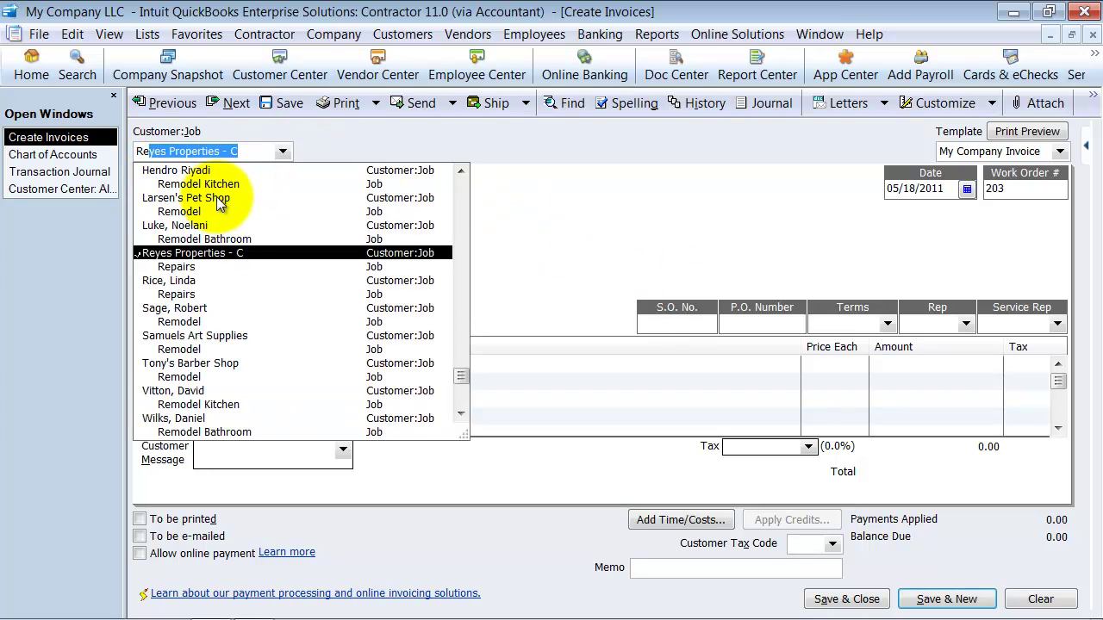
{"action": "scroll", "coordinate": [244, 185], "scroll_direction": "up", "scroll_amount": 6}
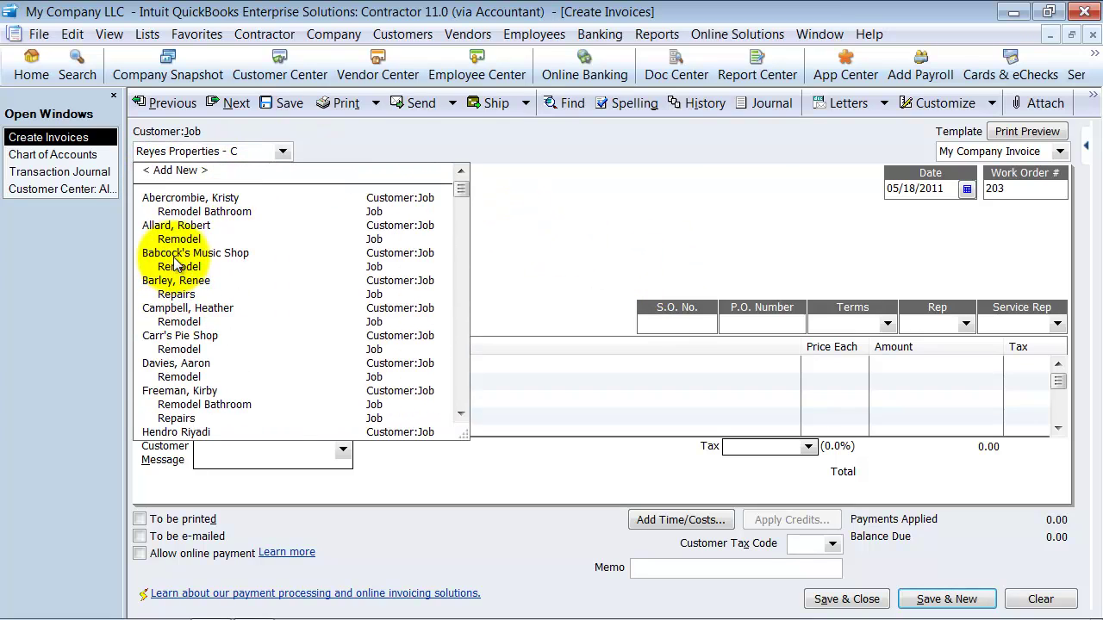
{"action": "left_click", "coordinate": [180, 239]}
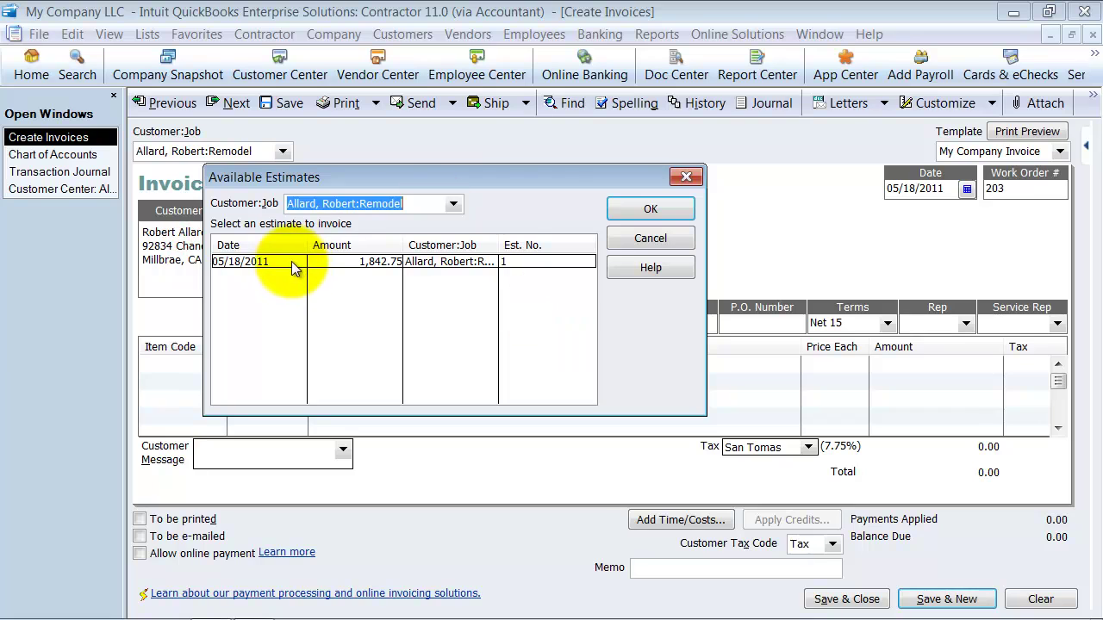
Bill the estimate's remaining amounts on invoice 203 and save it, dismissing the spell check.
{"action": "left_click", "coordinate": [291, 260]}
{"action": "left_click", "coordinate": [661, 206]}
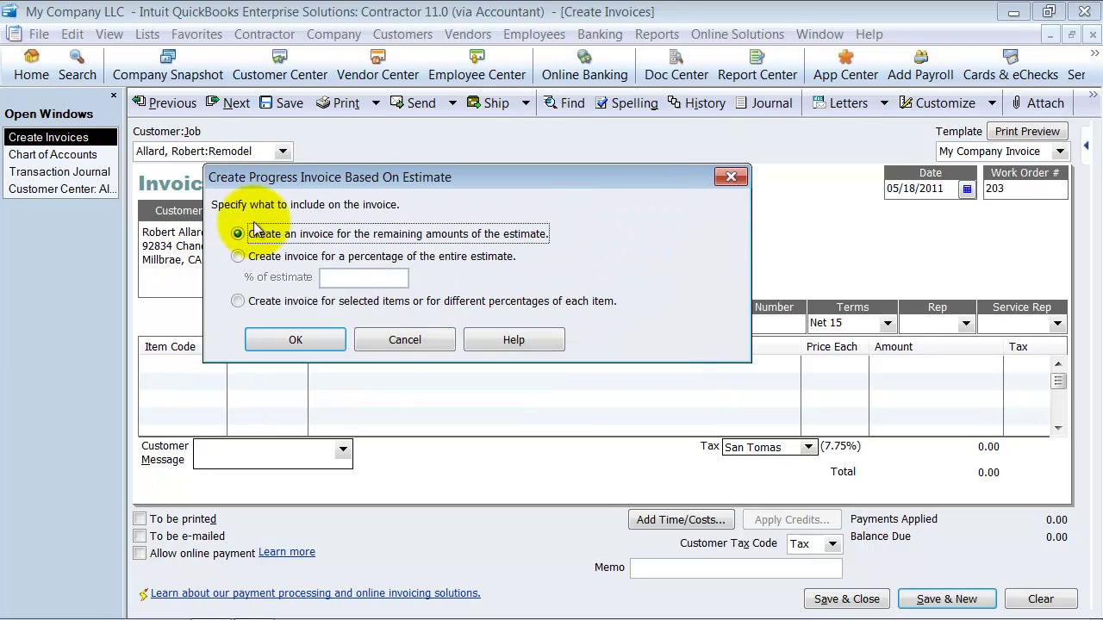
{"action": "left_click", "coordinate": [315, 342]}
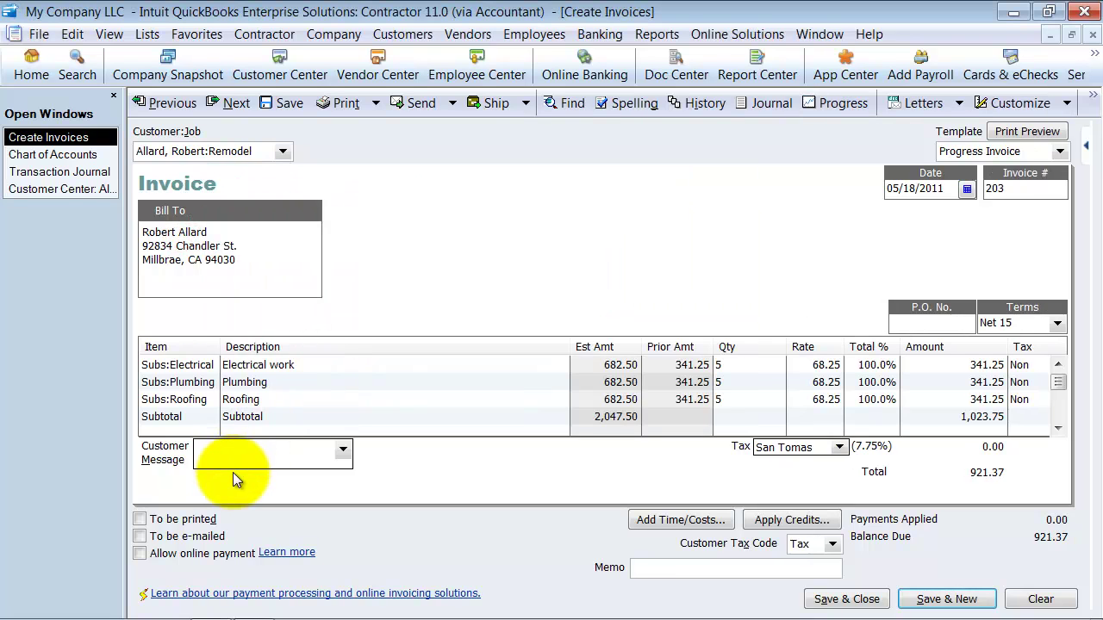
{"action": "left_click", "coordinate": [1059, 429]}
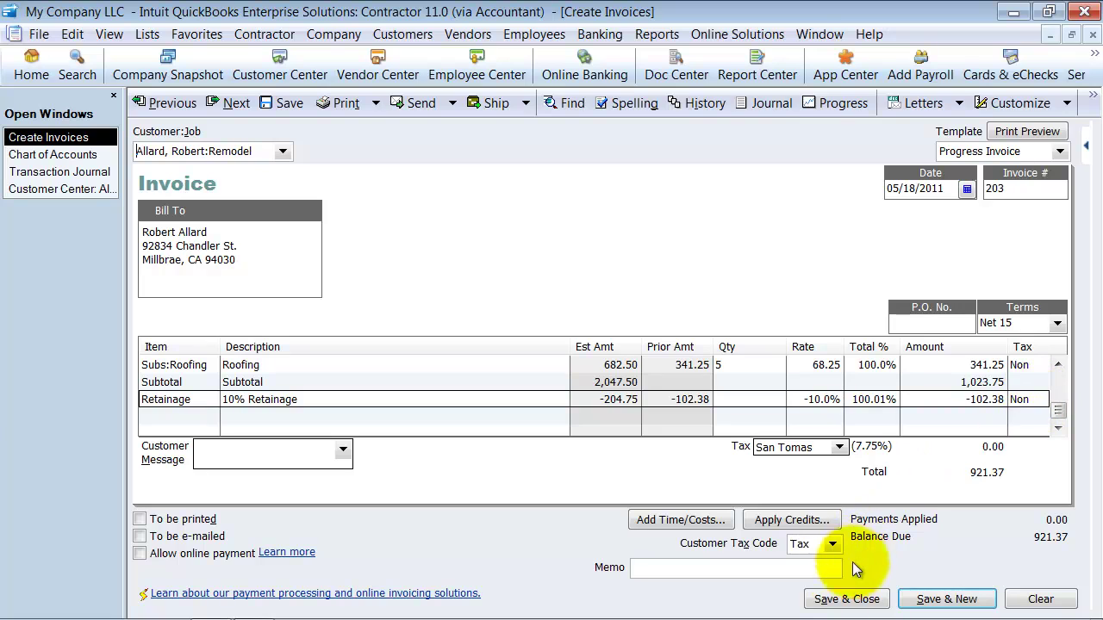
{"action": "left_click", "coordinate": [844, 606]}
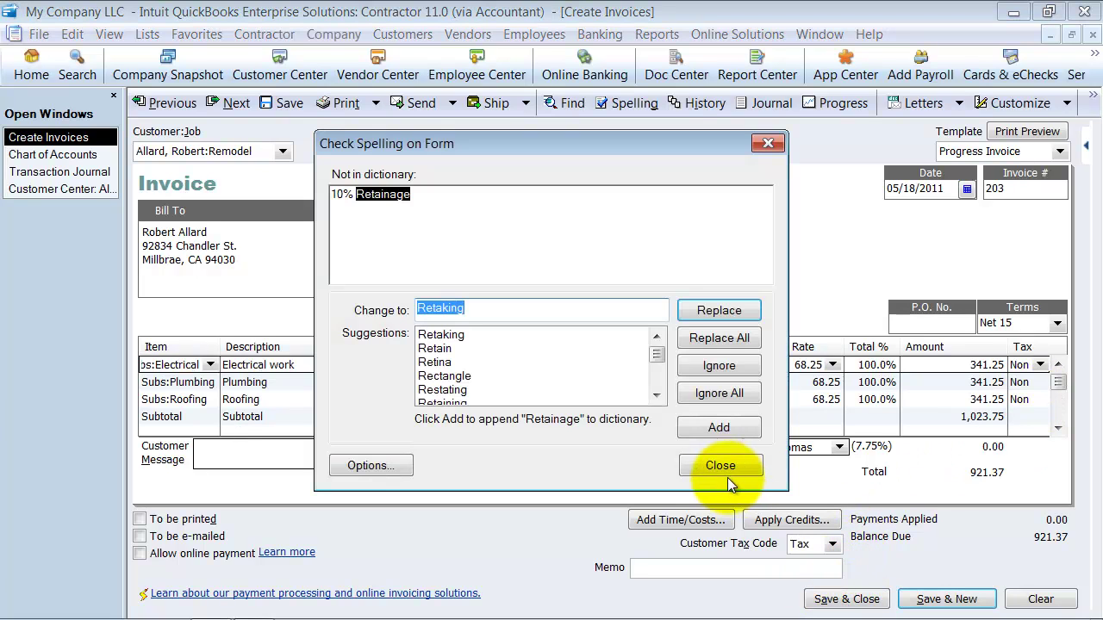
{"action": "left_click", "coordinate": [726, 469]}
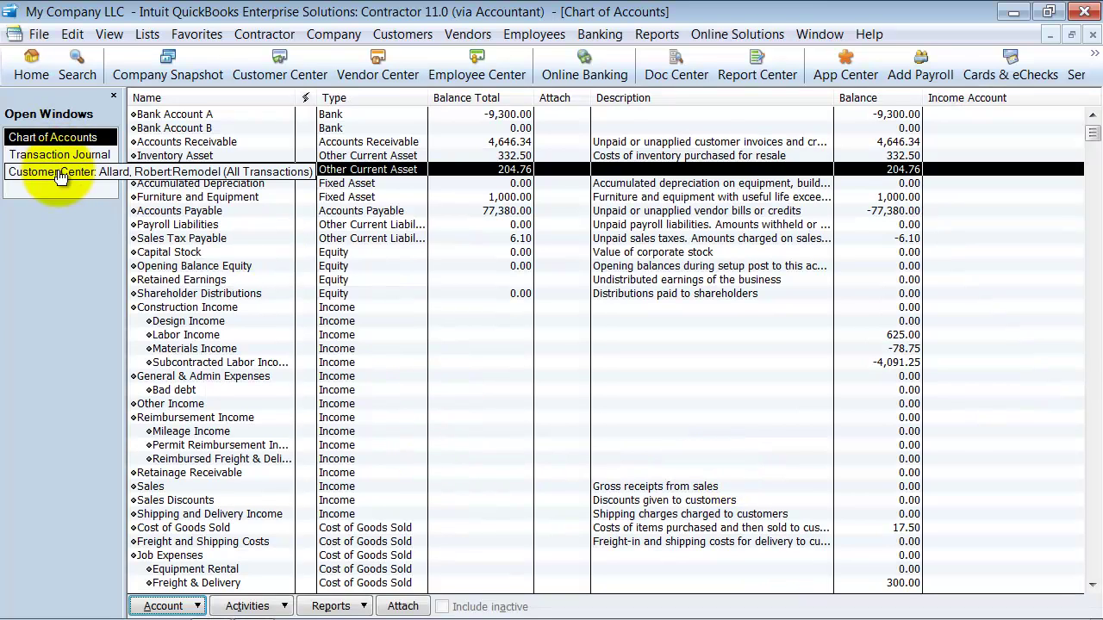
Start a new estimate for the Room Addition job.
{"action": "left_click", "coordinate": [58, 178]}
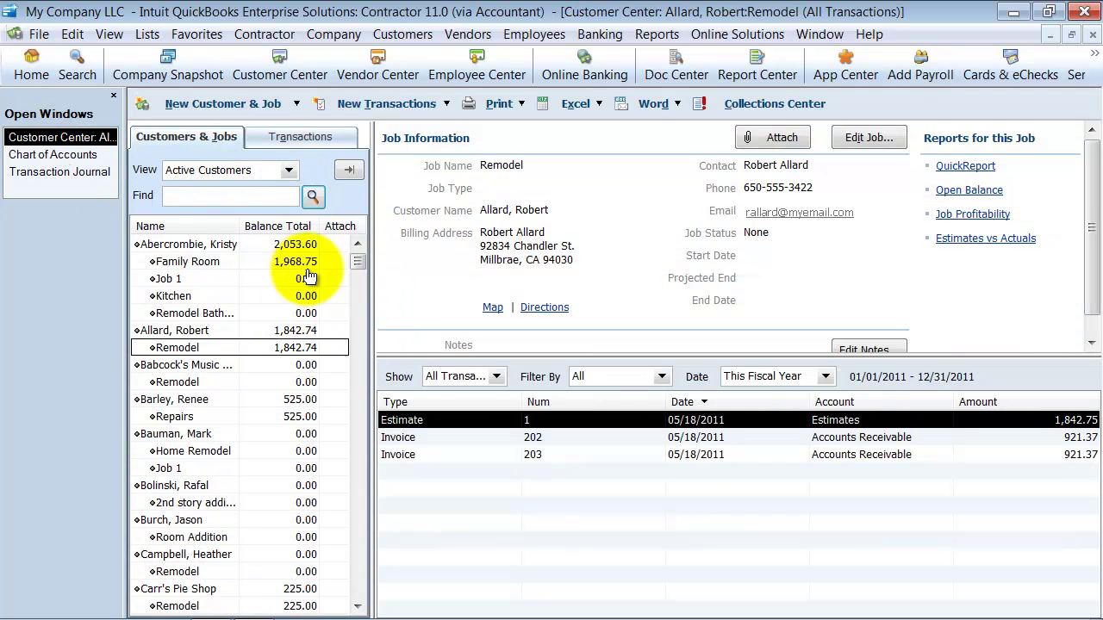
{"action": "left_click", "coordinate": [406, 107]}
{"action": "left_click", "coordinate": [370, 129]}
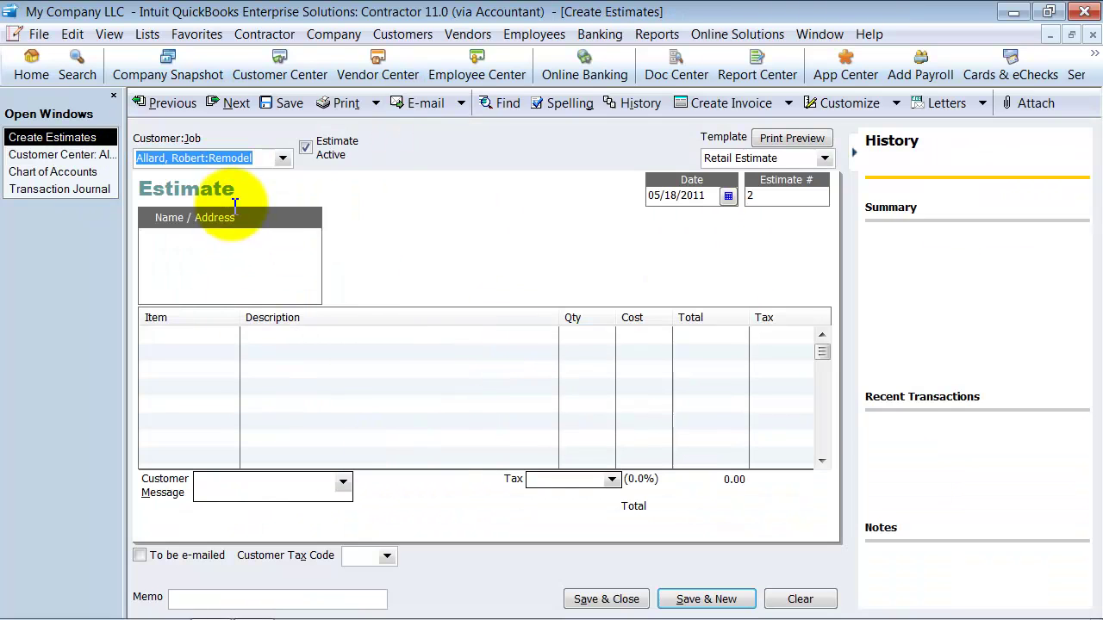
{"action": "left_click", "coordinate": [282, 158]}
{"action": "left_click", "coordinate": [177, 414]}
Add a Subs:Carpet line with quantity 100 to the estimate.
{"action": "left_click", "coordinate": [191, 336]}
{"action": "left_click", "coordinate": [230, 336]}
{"action": "left_click", "coordinate": [209, 216]}
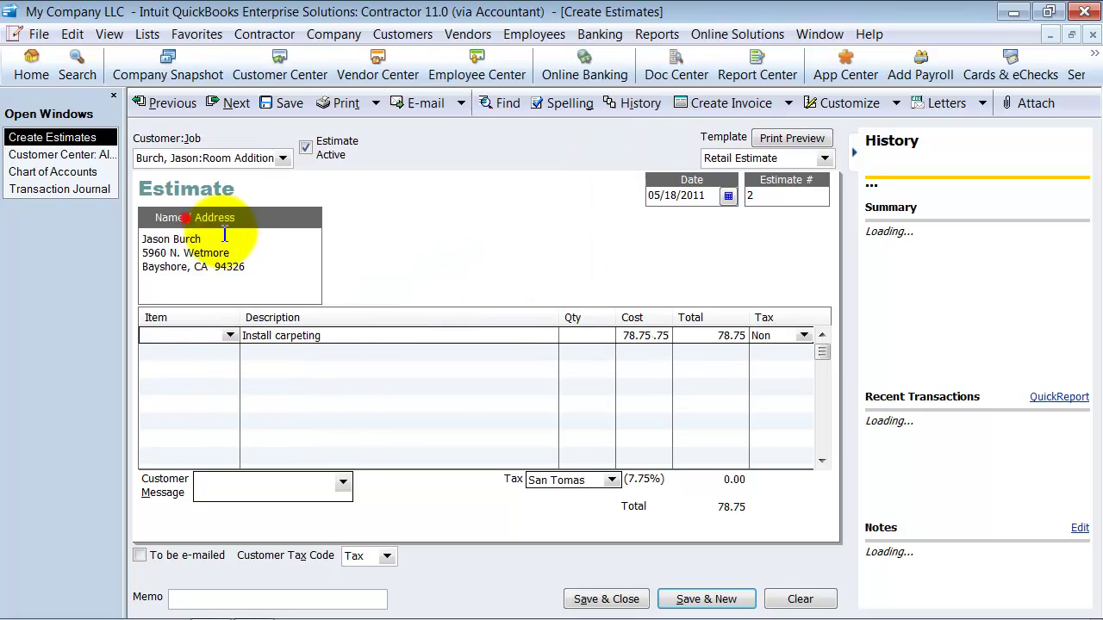
{"action": "left_click", "coordinate": [575, 334]}
{"action": "type", "text": "100"}
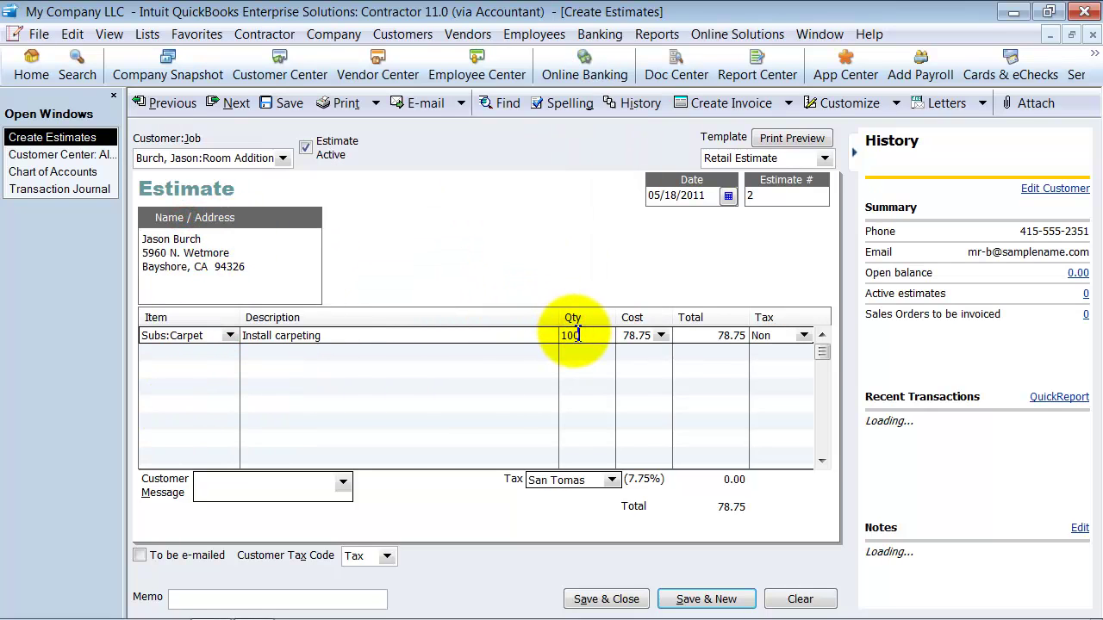
{"action": "key", "text": "Tab"}
Add a -10% Retainage line and turn the full estimate into invoice 204.
{"action": "left_click", "coordinate": [202, 354]}
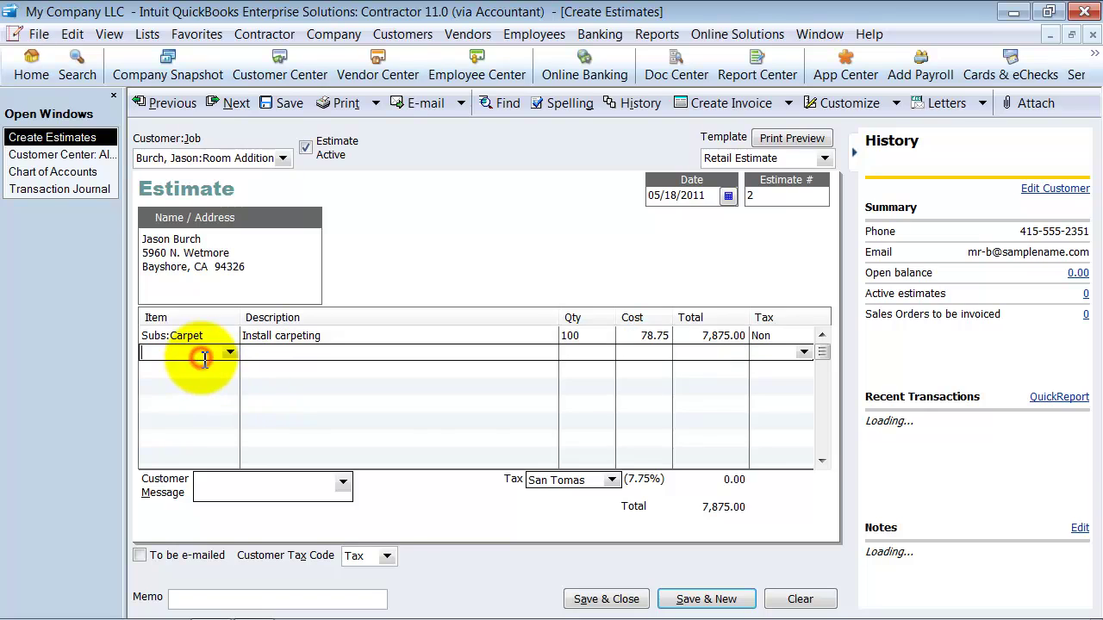
{"action": "type", "text": "Retainage"}
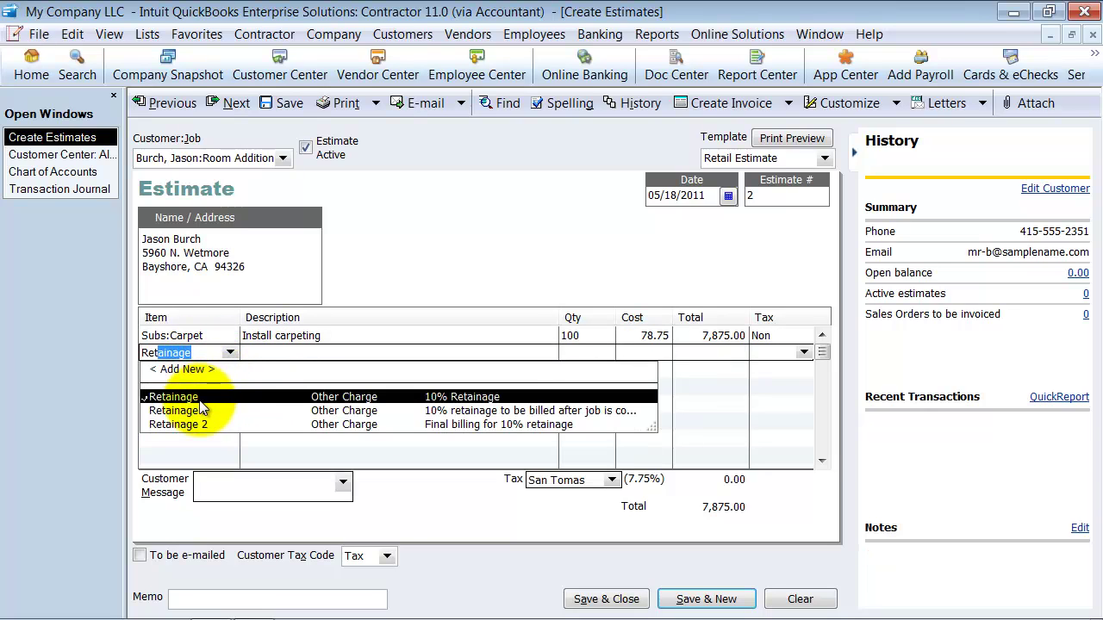
{"action": "left_click", "coordinate": [366, 395]}
{"action": "key", "text": "Tab"}
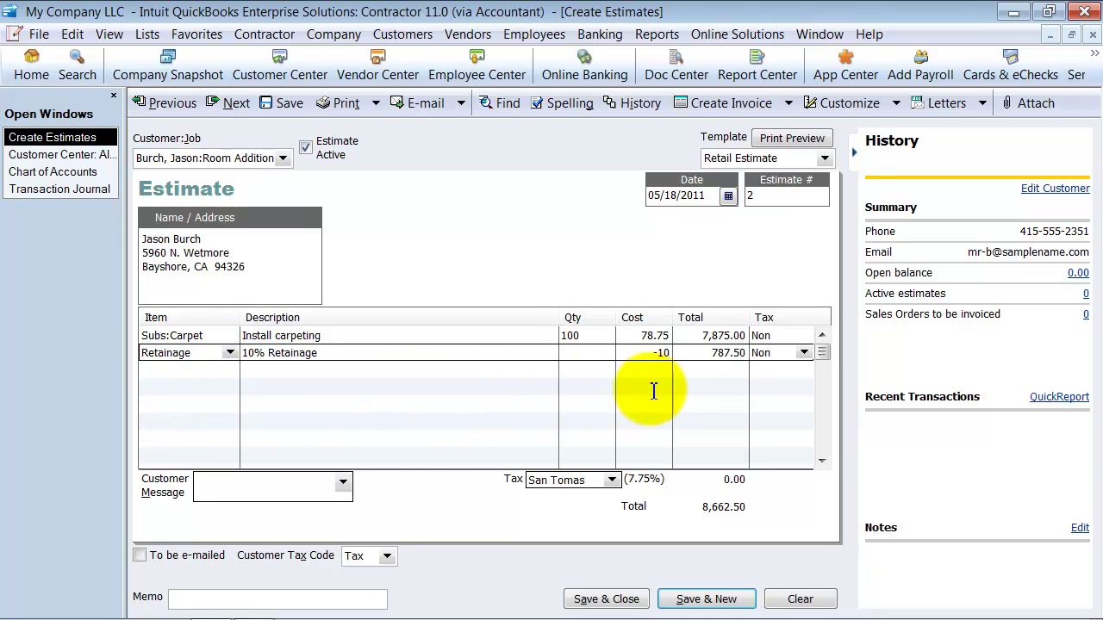
{"action": "key", "text": "Tab"}
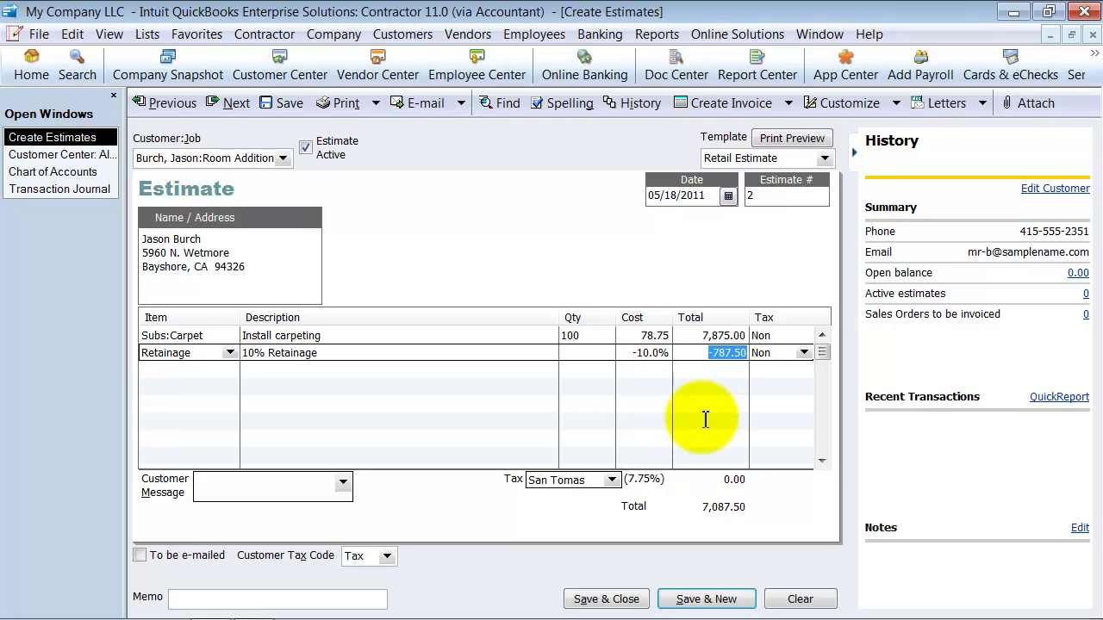
{"action": "left_click", "coordinate": [743, 102]}
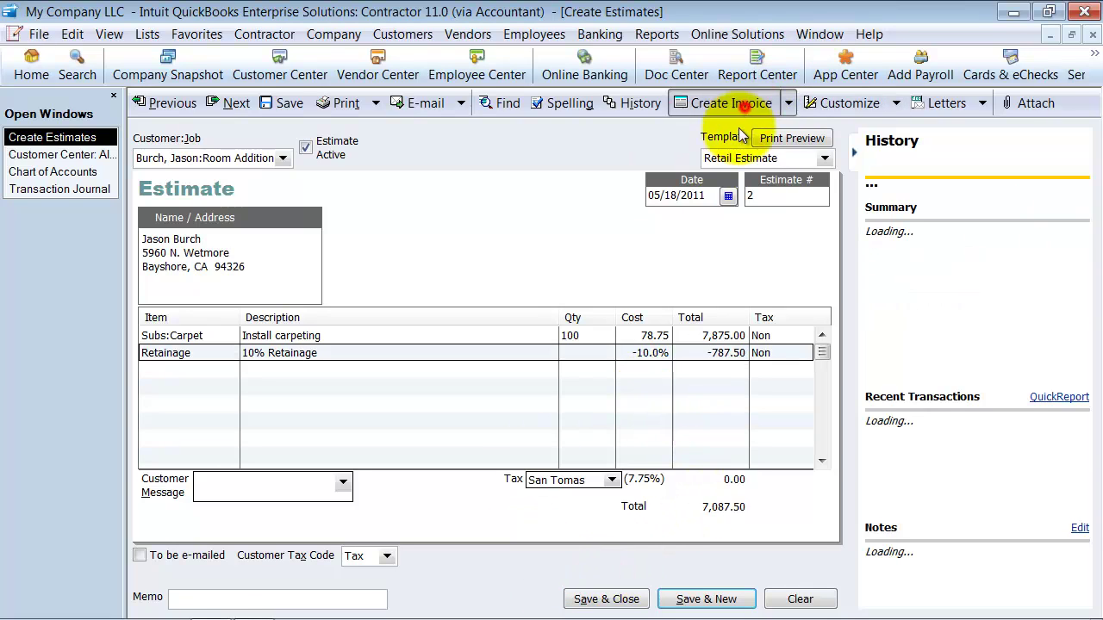
{"action": "left_click", "coordinate": [288, 342]}
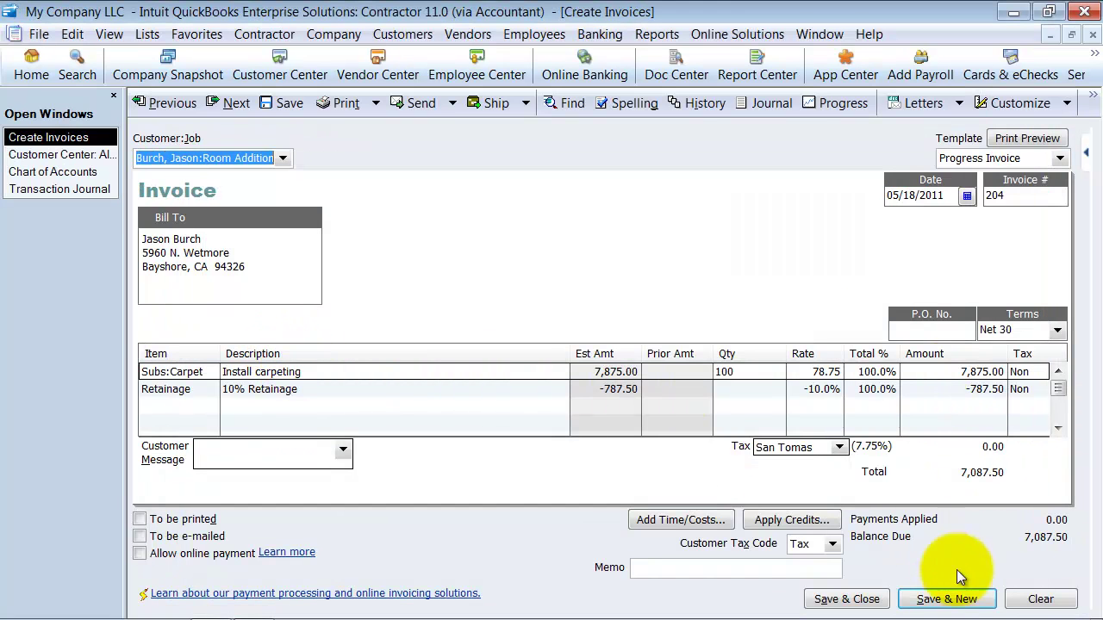
Save invoice 204 and confirm the Retainage Receivables register now totals 992.26.
{"action": "left_click", "coordinate": [875, 599]}
{"action": "left_click", "coordinate": [732, 466]}
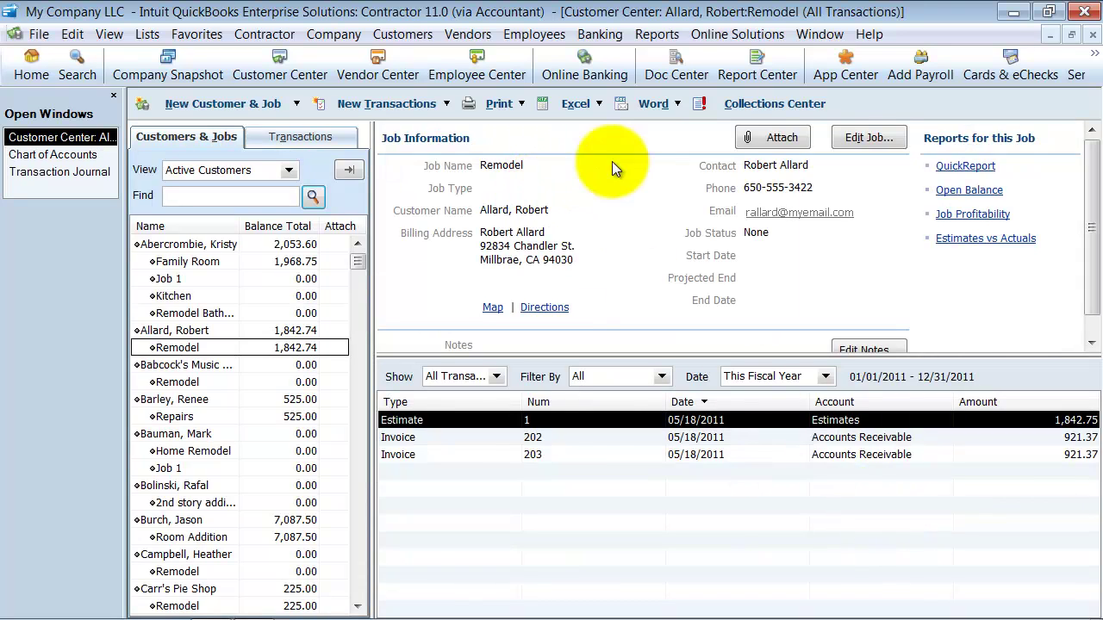
{"action": "left_click", "coordinate": [1092, 35]}
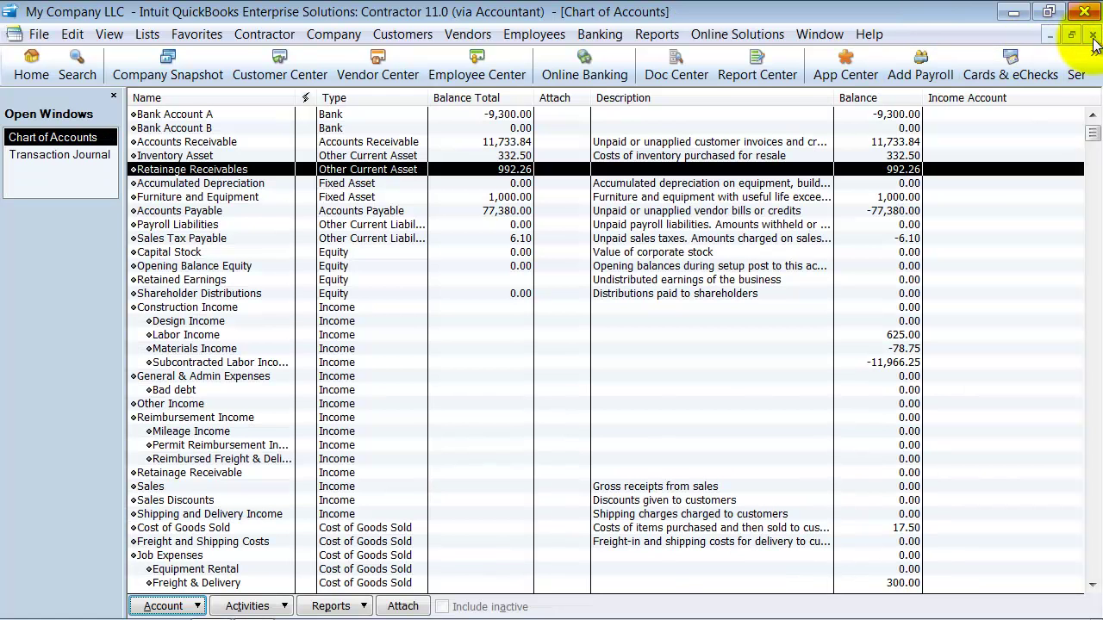
{"action": "double_click", "coordinate": [212, 170]}
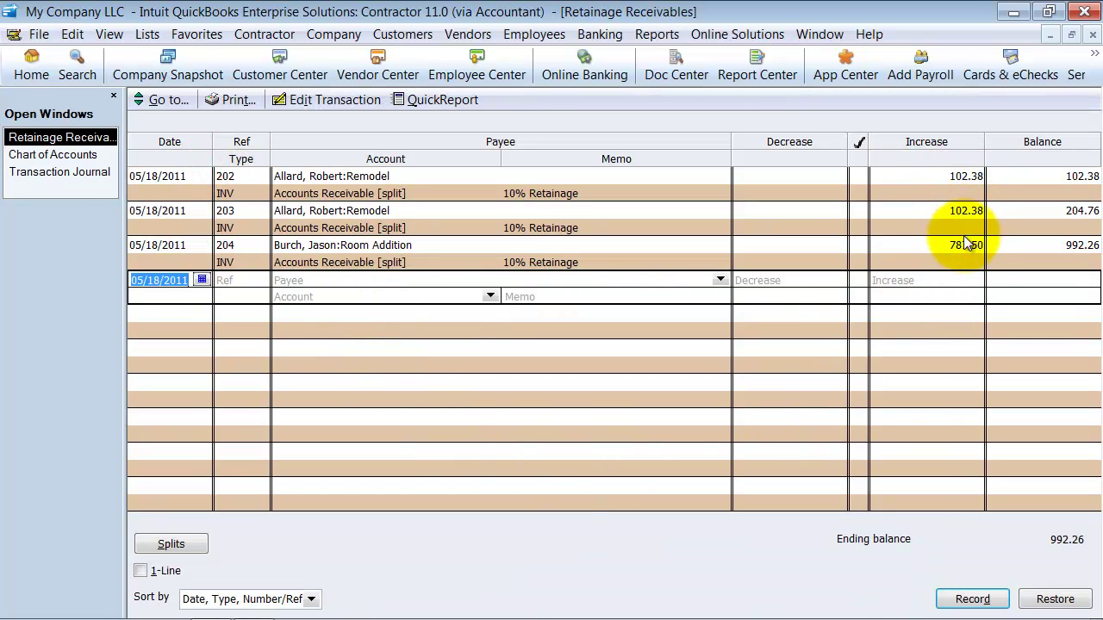
{"action": "left_click", "coordinate": [1092, 36]}
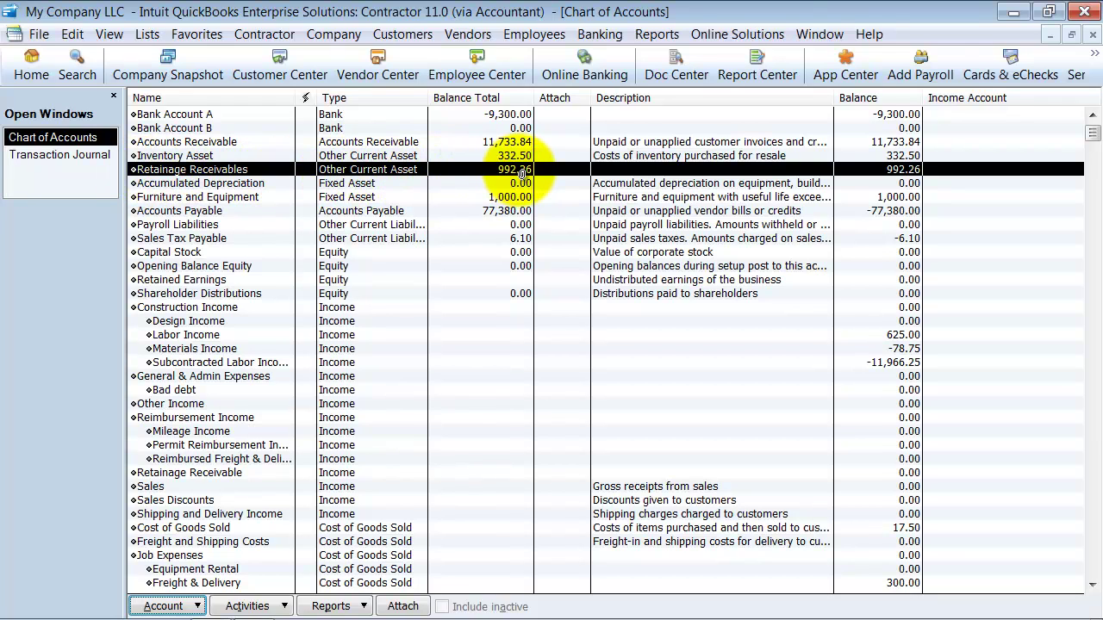
{"action": "left_click", "coordinate": [662, 36]}
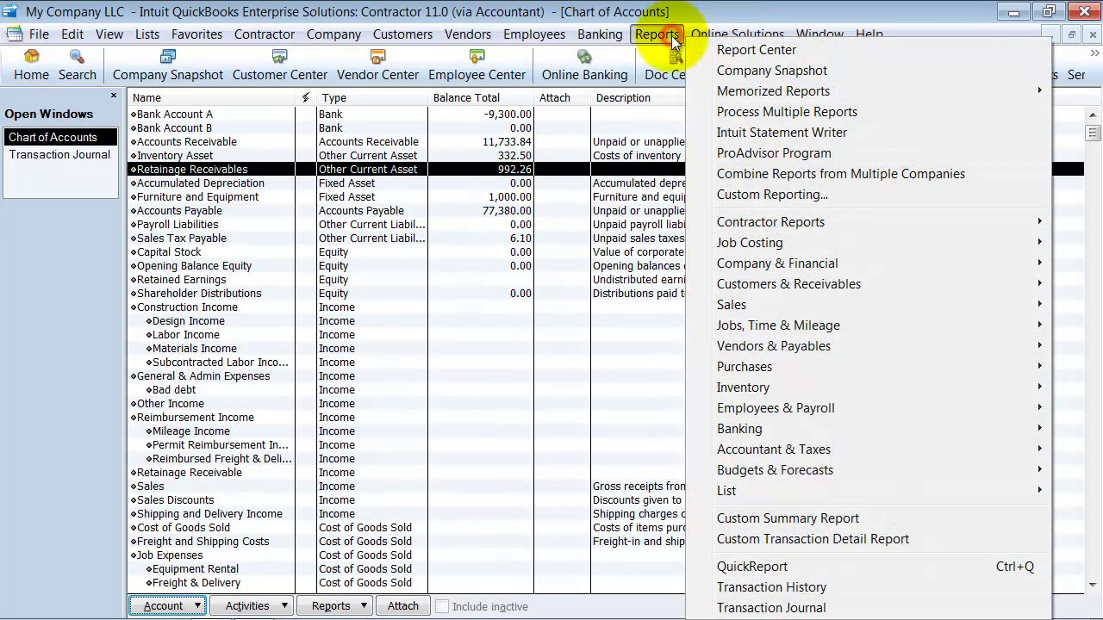
{"action": "right_click", "coordinate": [549, 171]}
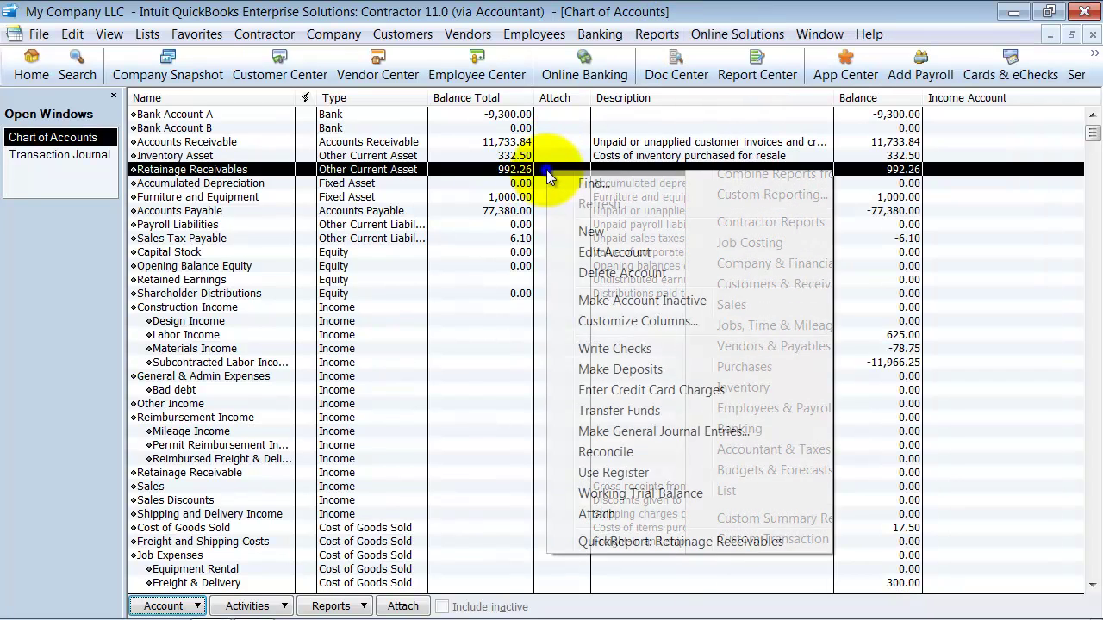
{"action": "left_click", "coordinate": [652, 542]}
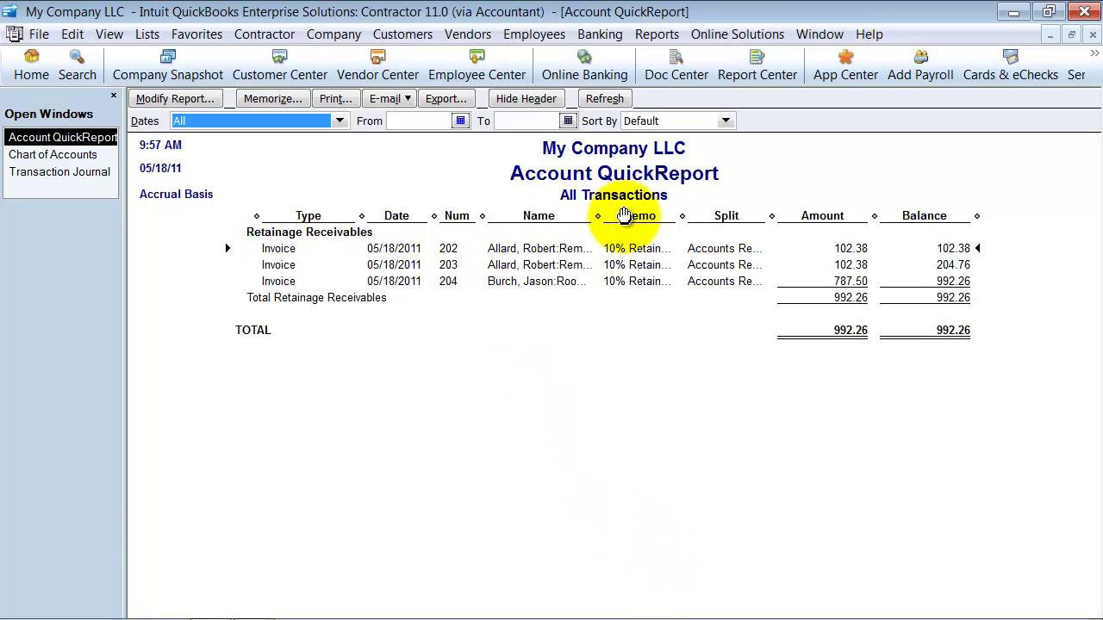
{"action": "left_click_drag", "start_coordinate": [598, 216], "coordinate": [677, 216]}
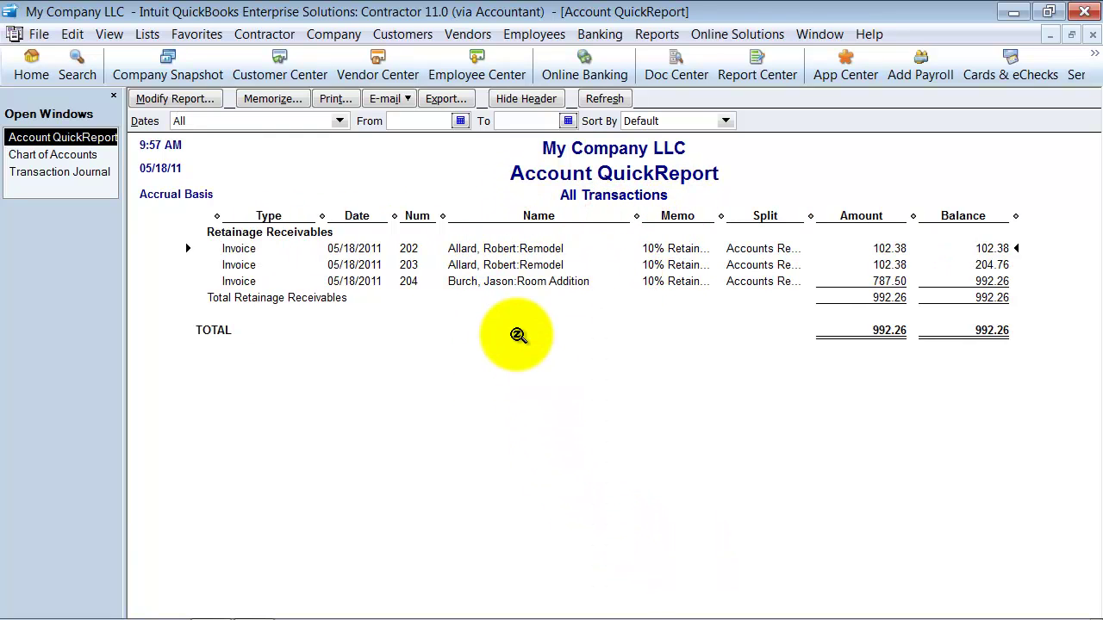
{"action": "left_click", "coordinate": [1091, 38]}
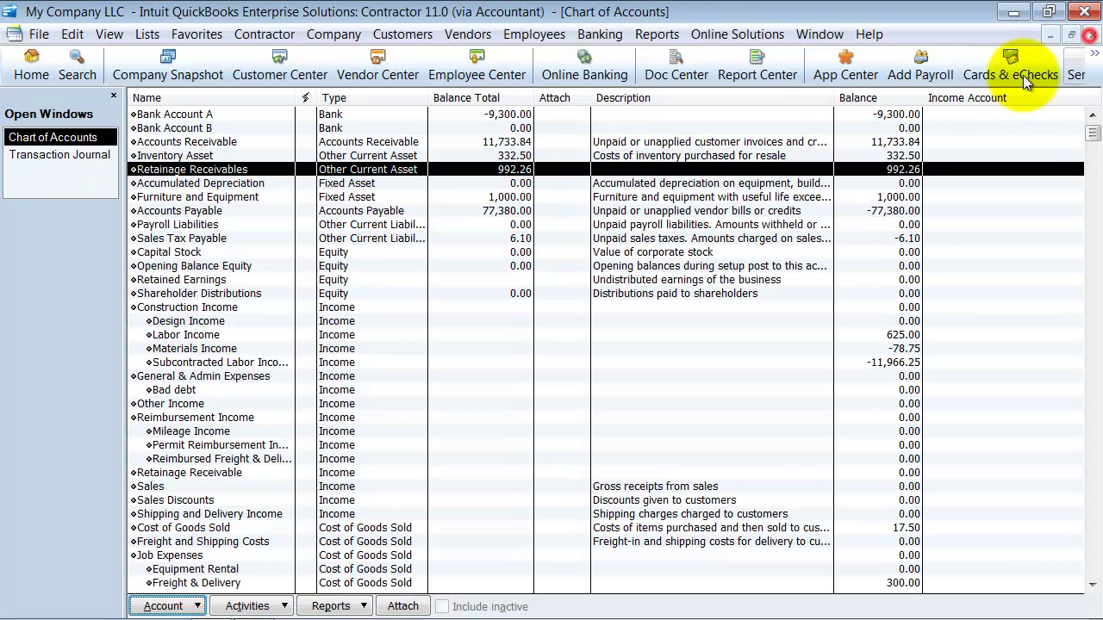
Start a custom transaction detail report for all dates, filtered to Retainage Receivables.
{"action": "left_click", "coordinate": [655, 35]}
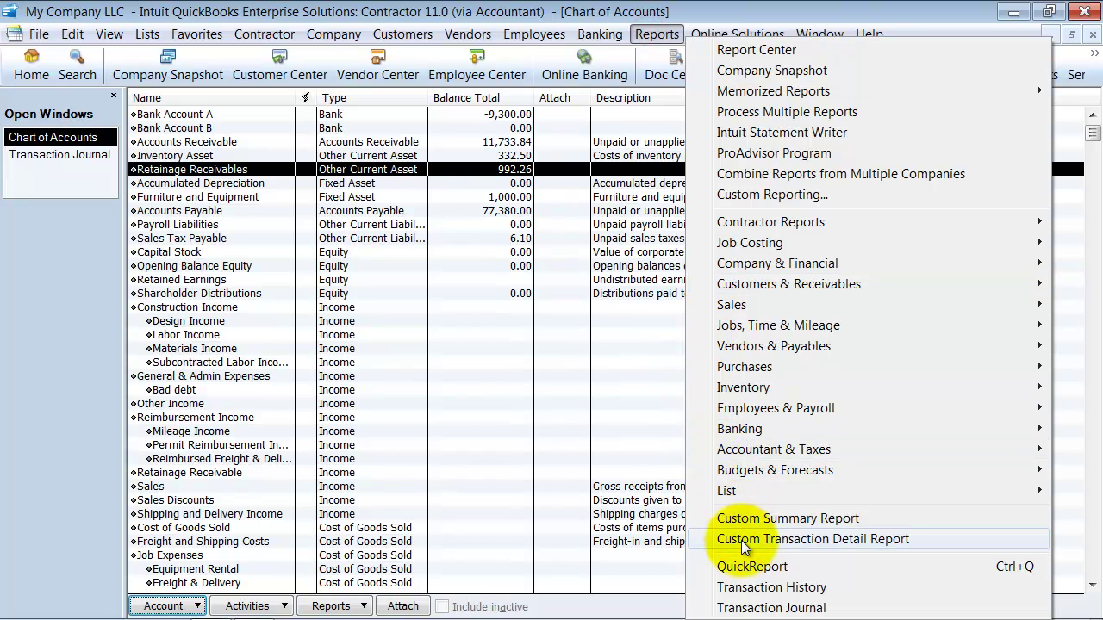
{"action": "left_click", "coordinate": [920, 535]}
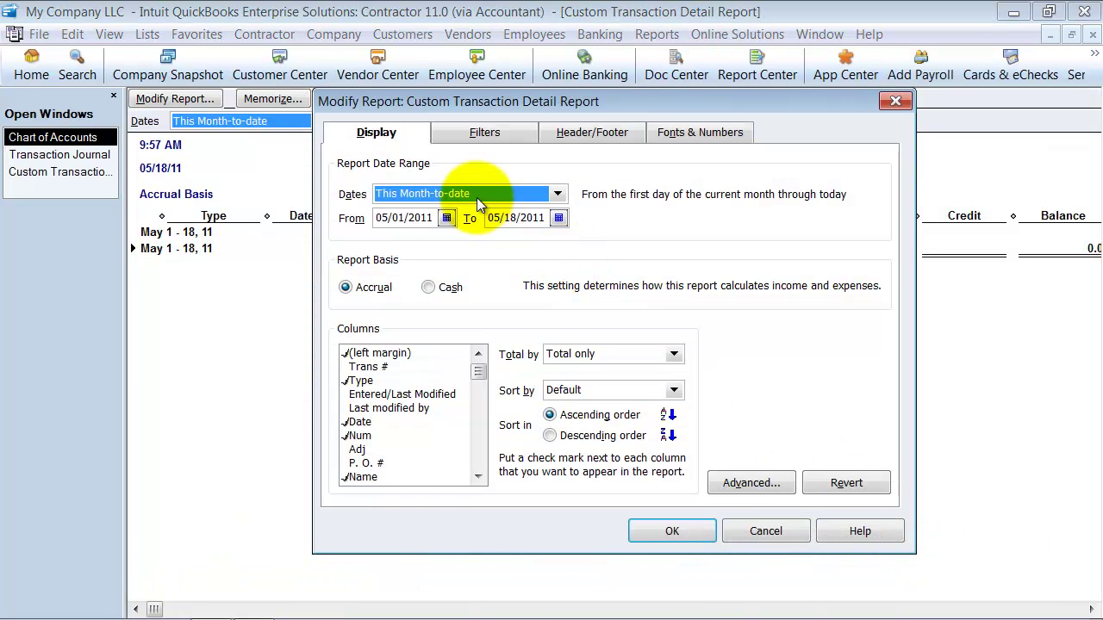
{"action": "type", "text": "a"}
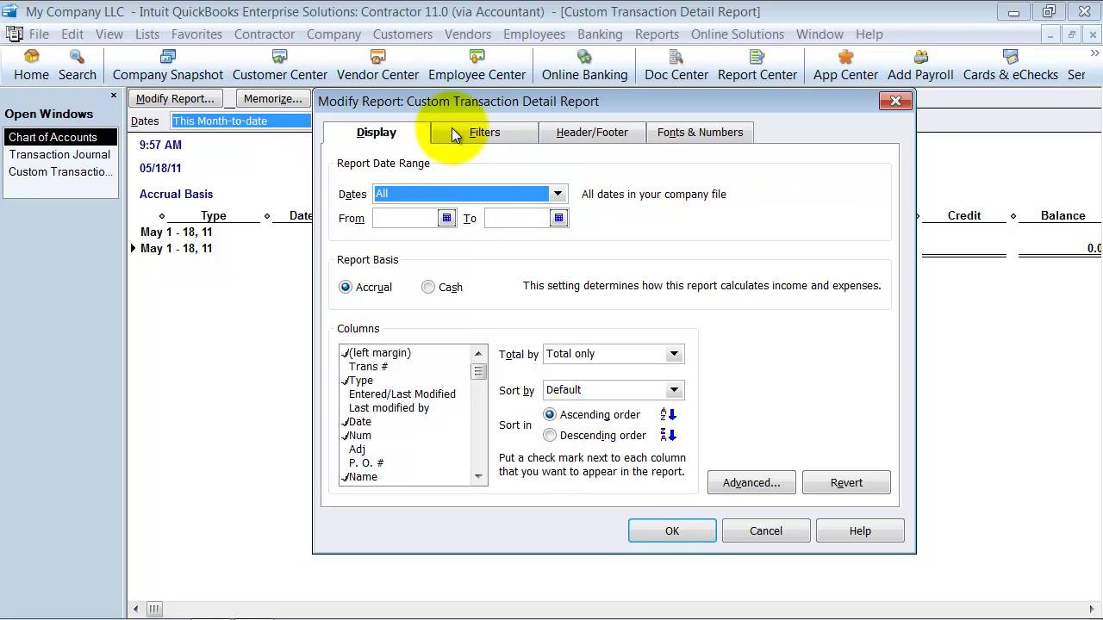
{"action": "left_click", "coordinate": [454, 134]}
{"action": "left_click", "coordinate": [591, 214]}
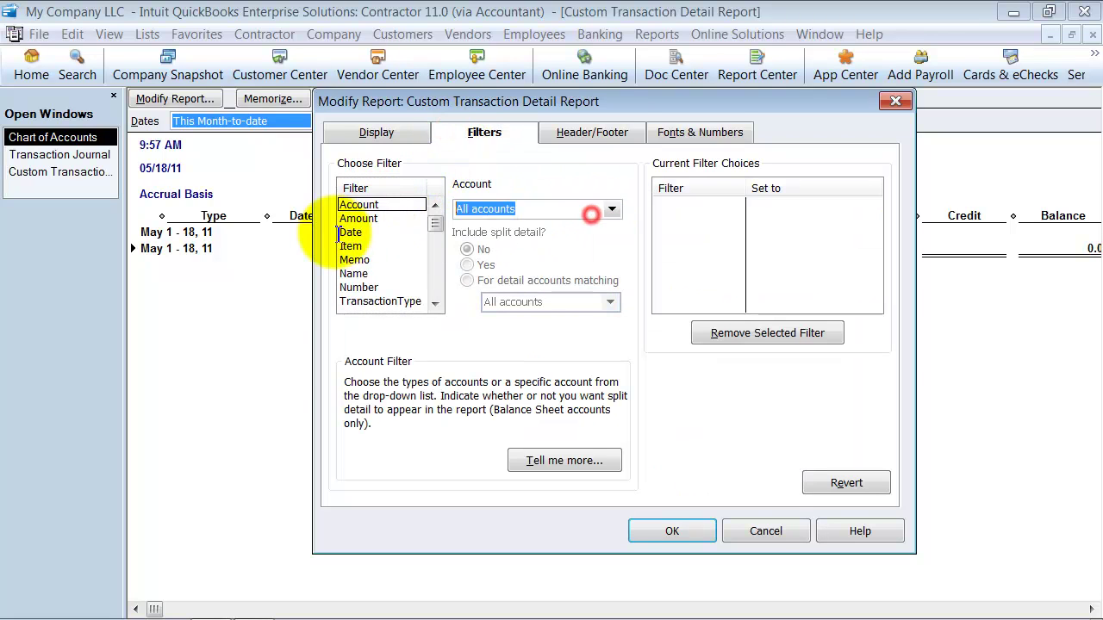
{"action": "type", "text": "Retainage Receivable"}
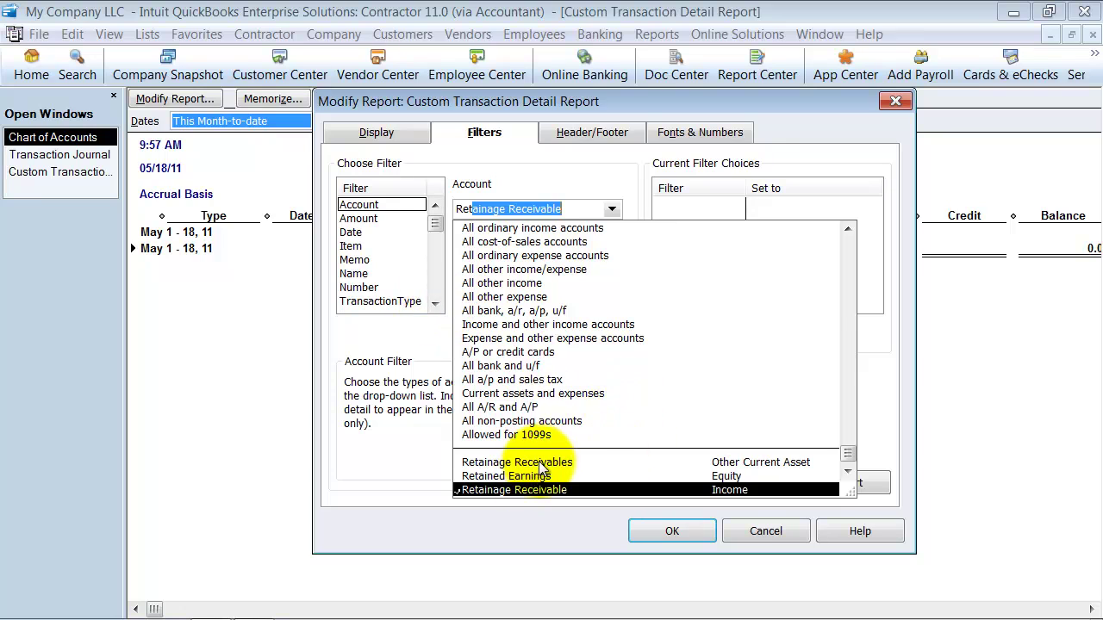
{"action": "left_click", "coordinate": [541, 462]}
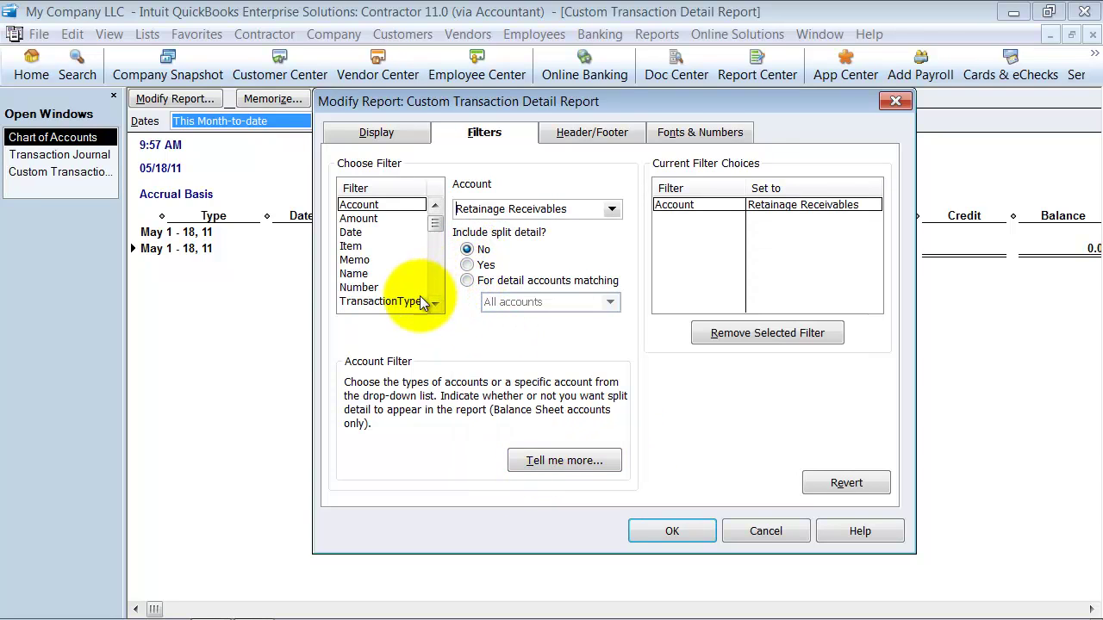
Total the report by Customer and generate it.
{"action": "left_click", "coordinate": [376, 133]}
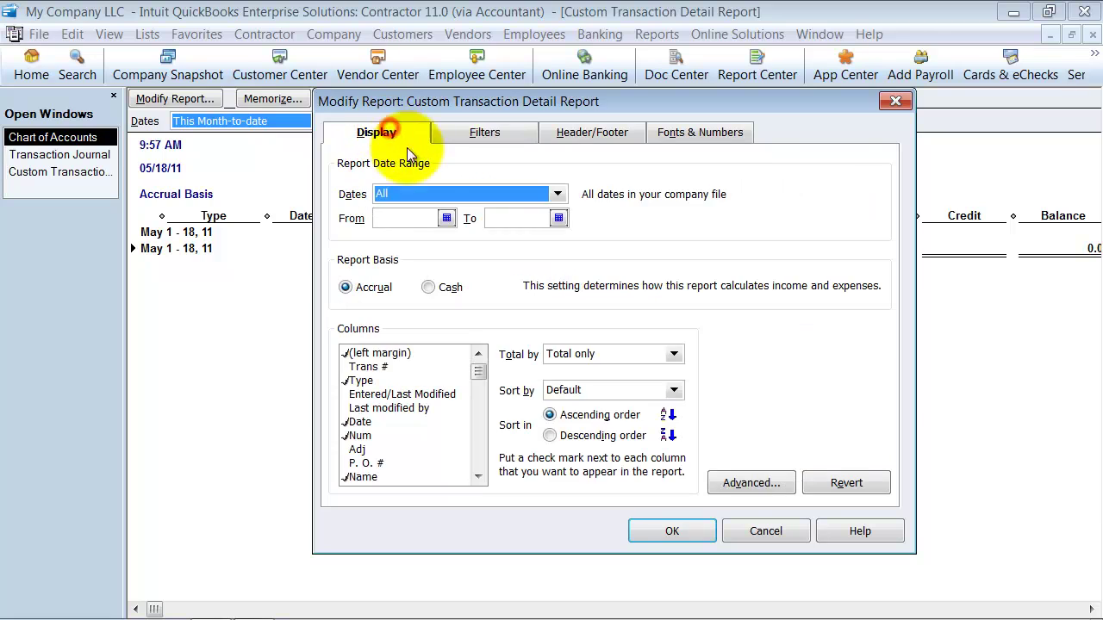
{"action": "left_click", "coordinate": [673, 357]}
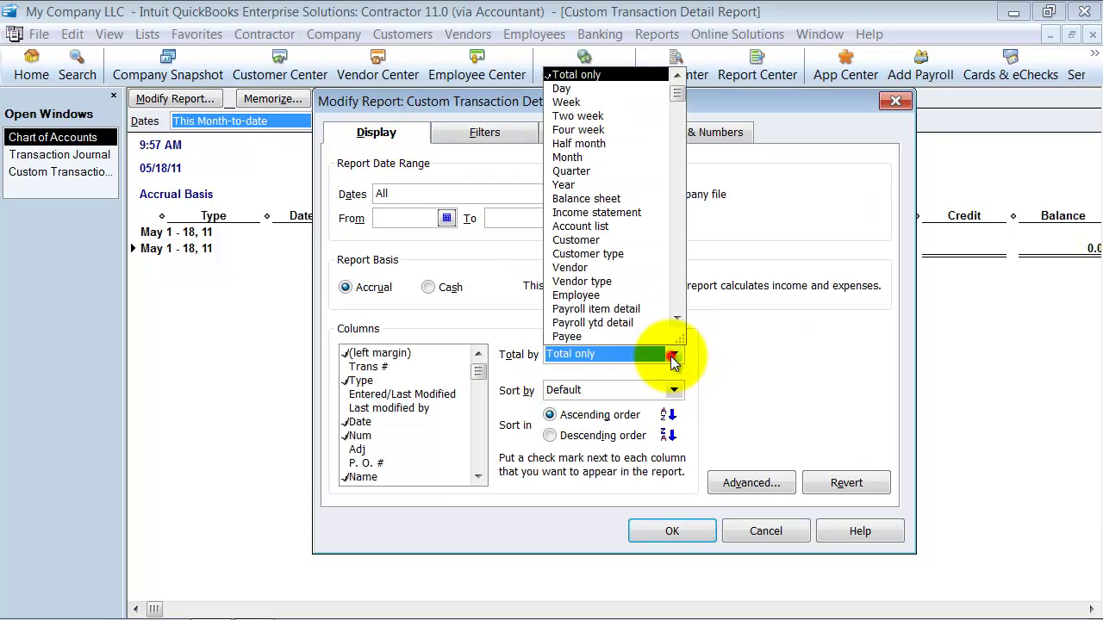
{"action": "left_click", "coordinate": [576, 240]}
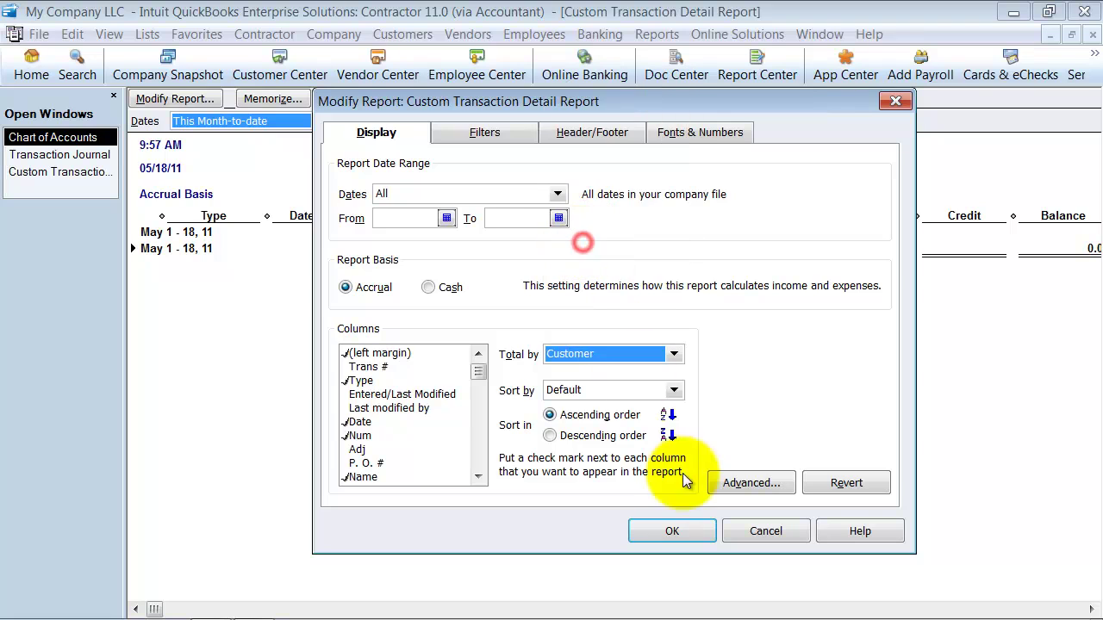
{"action": "left_click", "coordinate": [663, 531]}
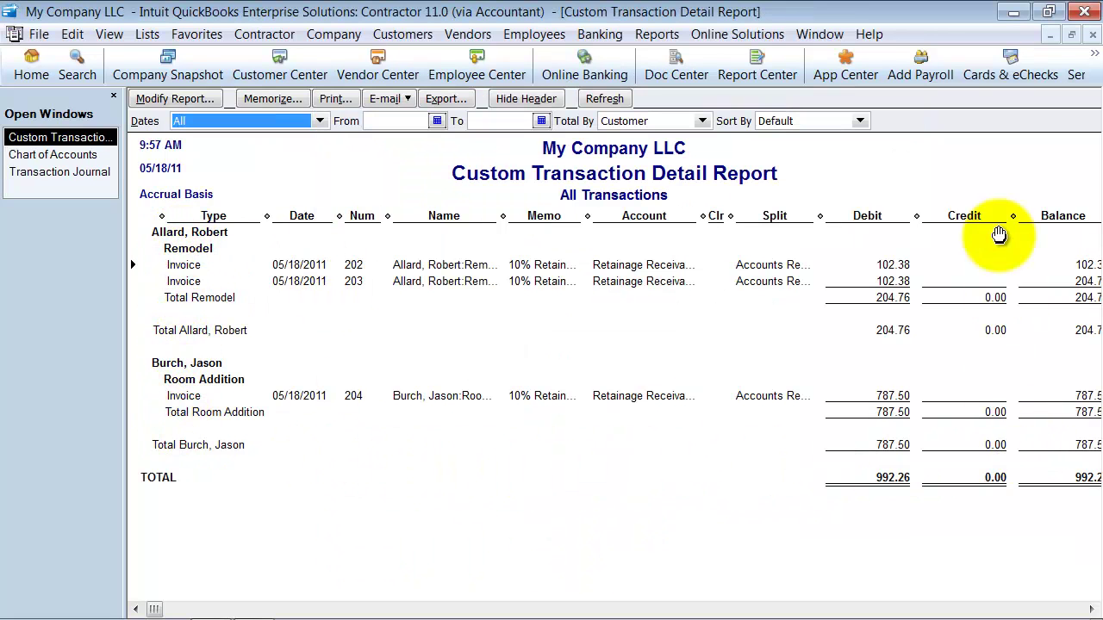
Remove the Split column and widen Memo so '10% Retainage' reads in full.
{"action": "left_click_drag", "start_coordinate": [815, 215], "coordinate": [681, 215]}
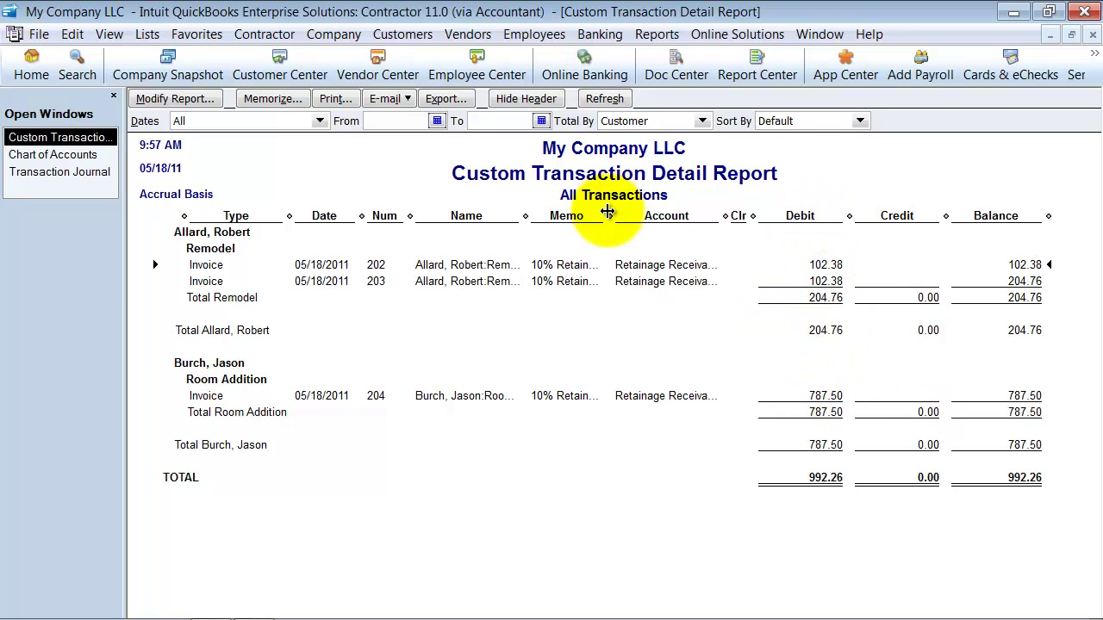
{"action": "left_click_drag", "start_coordinate": [611, 215], "coordinate": [631, 209]}
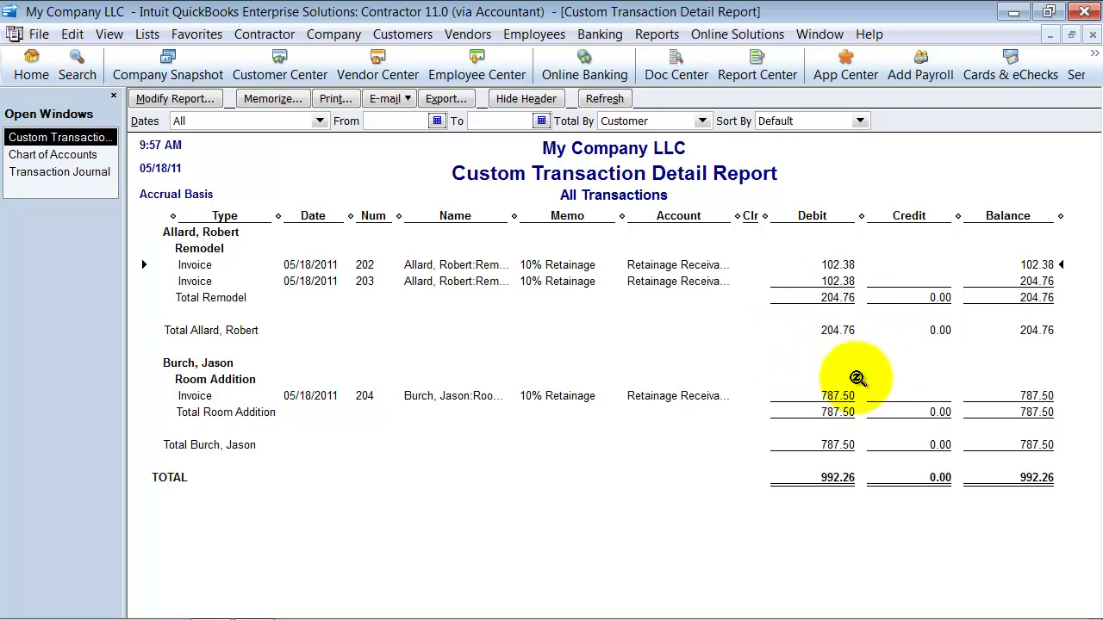
Start a new invoice for the Remodel job without drawing from an estimate.
{"action": "left_click", "coordinate": [401, 37]}
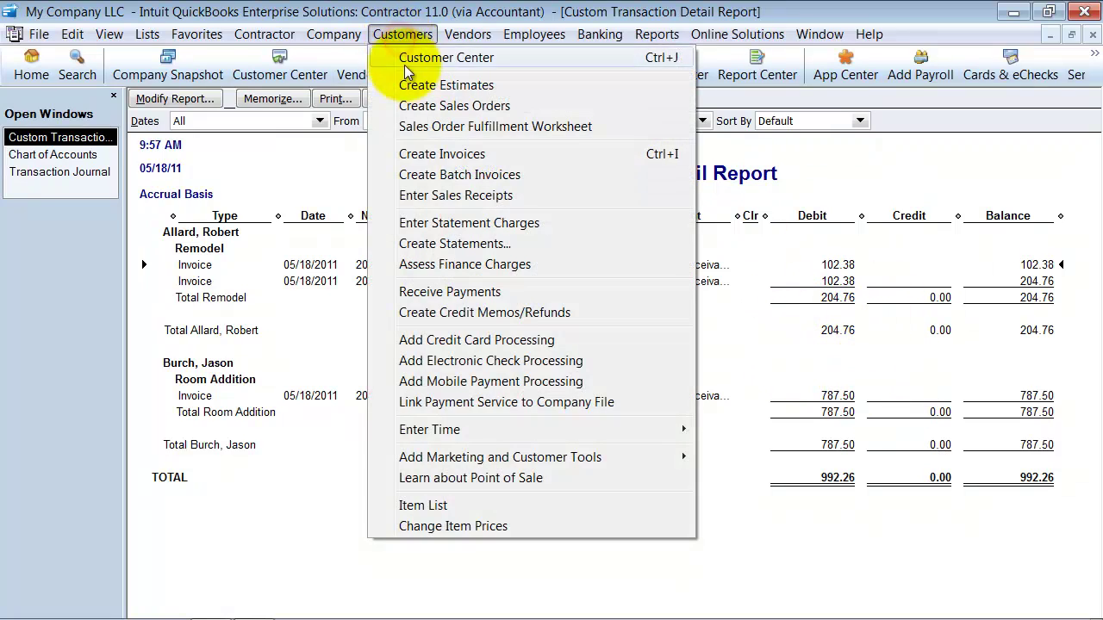
{"action": "left_click", "coordinate": [434, 155]}
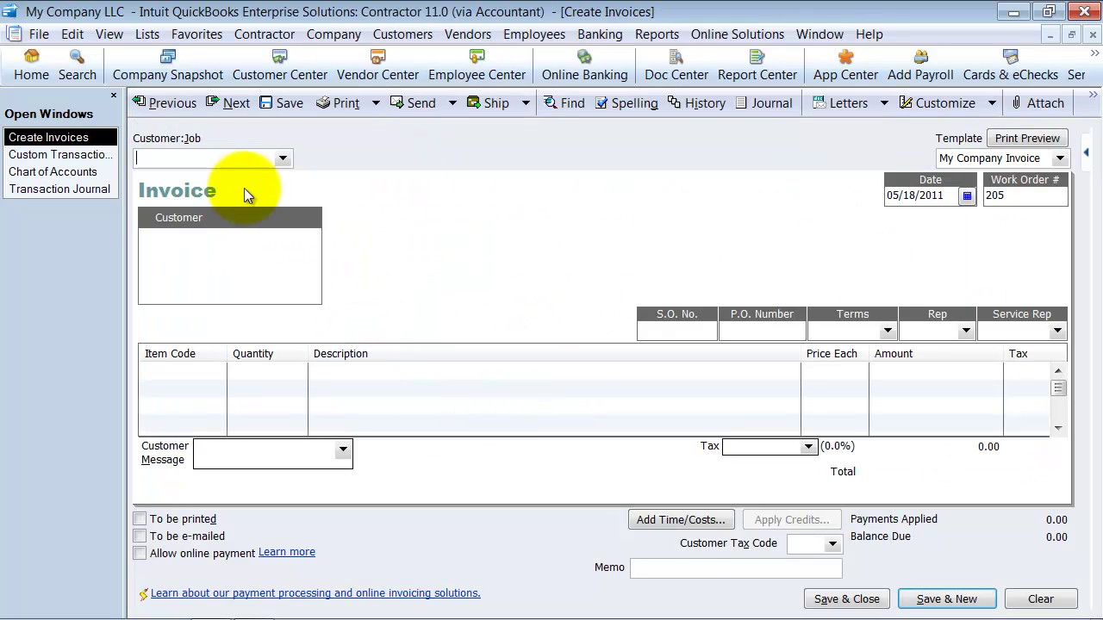
{"action": "left_click", "coordinate": [286, 163]}
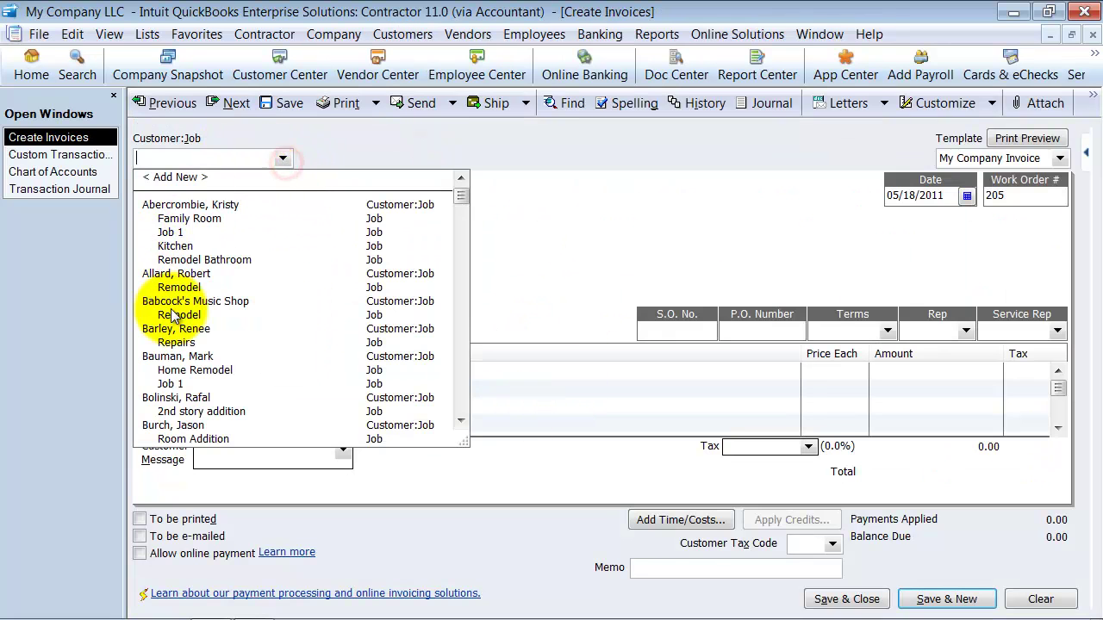
{"action": "left_click", "coordinate": [186, 288]}
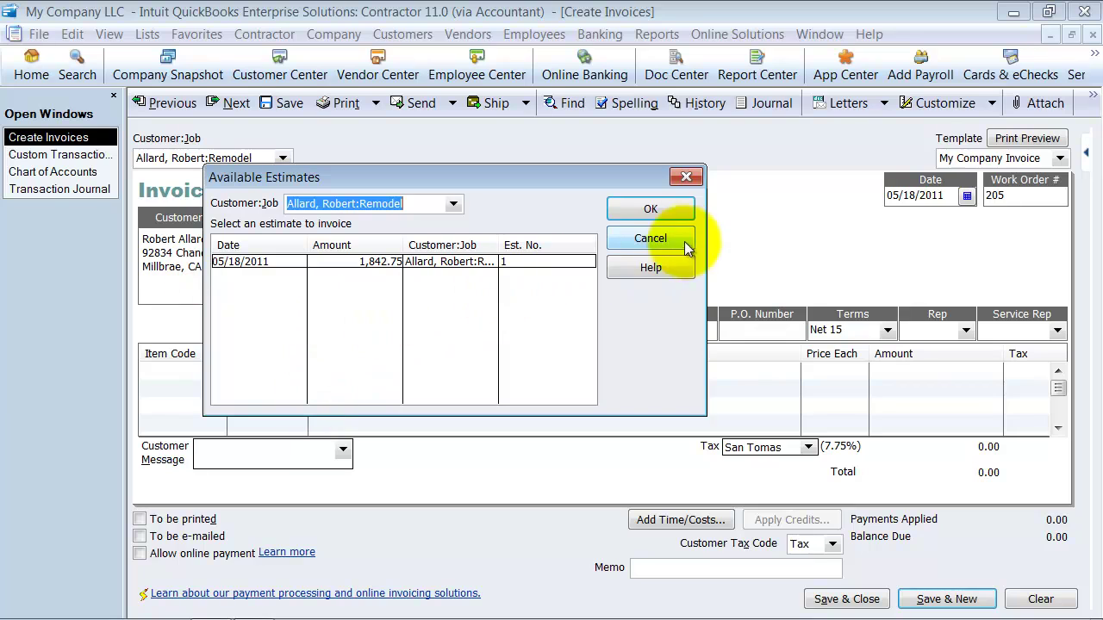
{"action": "left_click", "coordinate": [686, 176]}
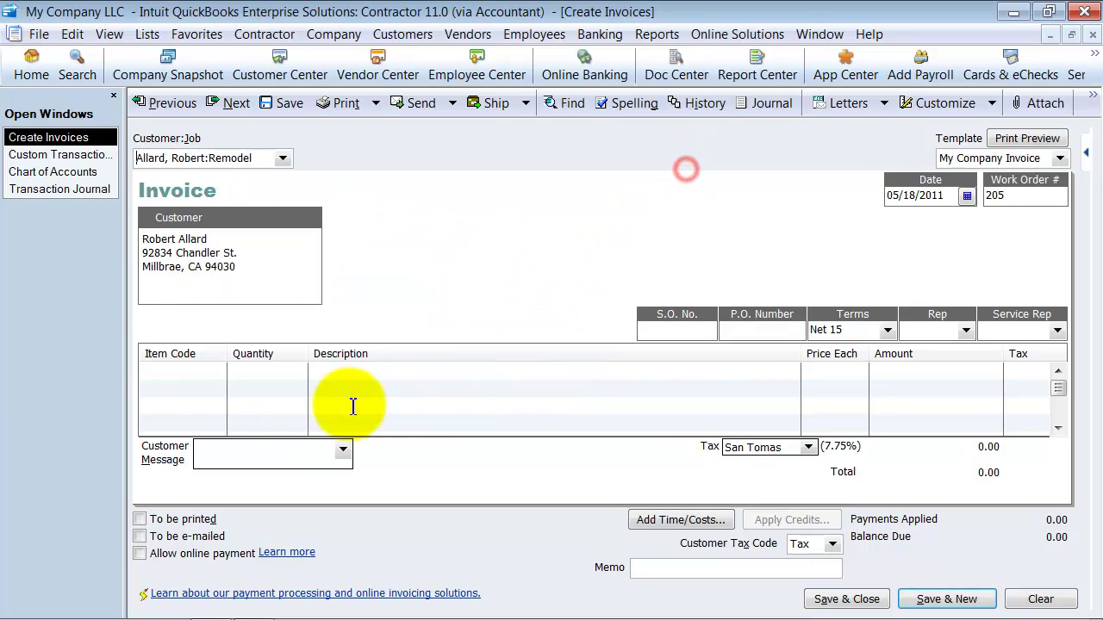
Add the plain Retainage item as the invoice's first line at its 10.0% rate.
{"action": "left_click", "coordinate": [170, 370]}
{"action": "type", "text": "Retainage"}
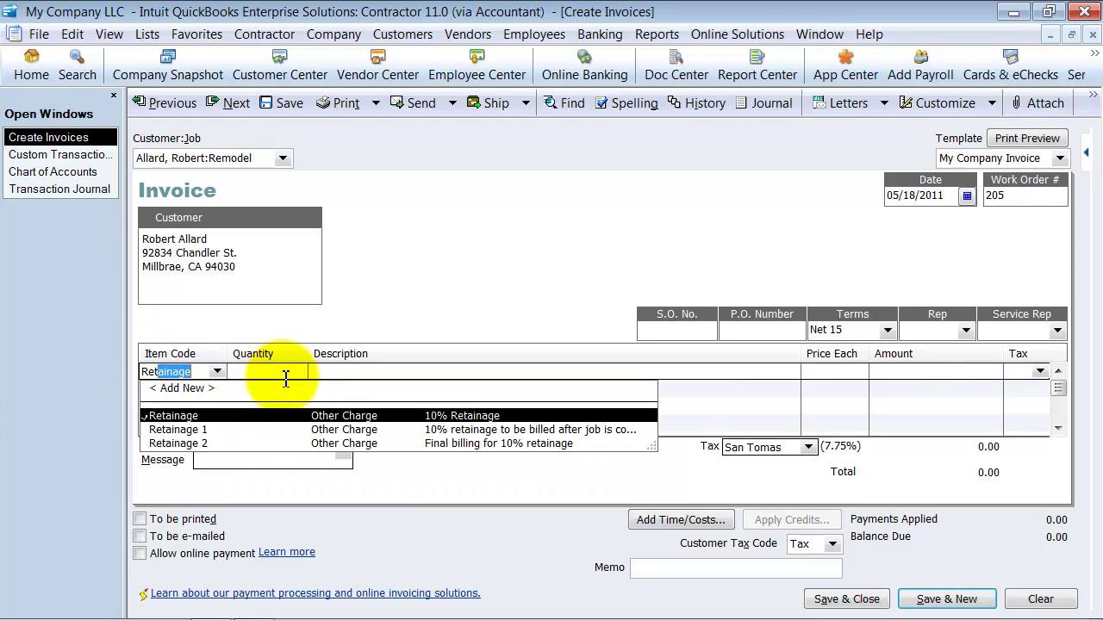
{"action": "key", "text": "Down"}
{"action": "key", "text": "Down"}
{"action": "key", "text": "Up"}
{"action": "key", "text": "Up"}
{"action": "key", "text": "Down"}
{"action": "key", "text": "Down"}
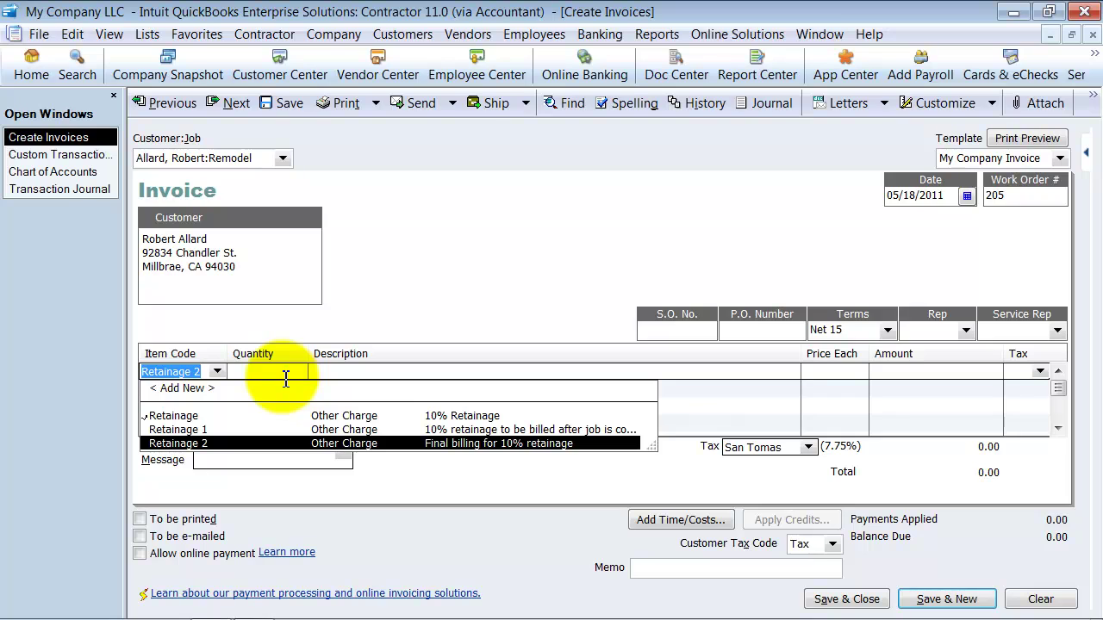
{"action": "key", "text": "Up"}
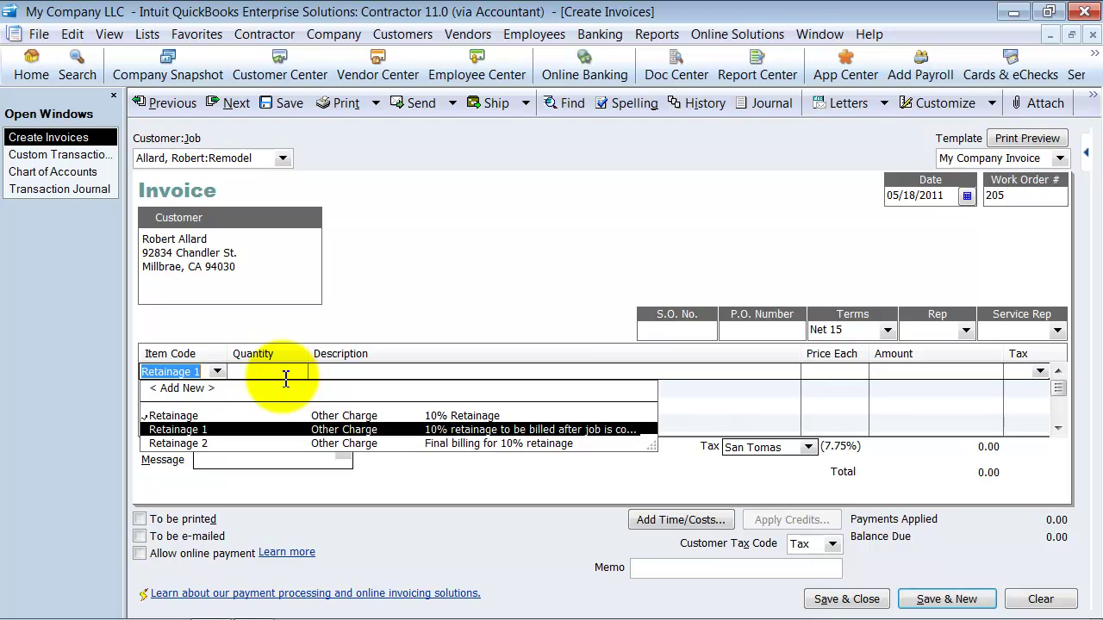
{"action": "key", "text": "Down"}
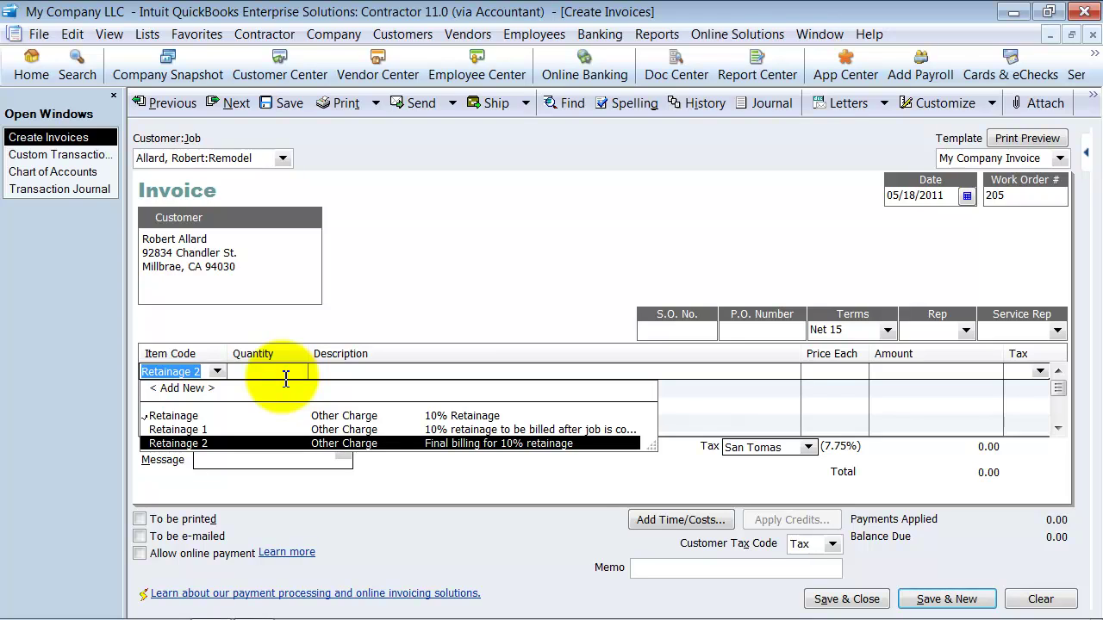
{"action": "key", "text": "Up"}
{"action": "key", "text": "Down"}
{"action": "key", "text": "Up"}
{"action": "key", "text": "Up"}
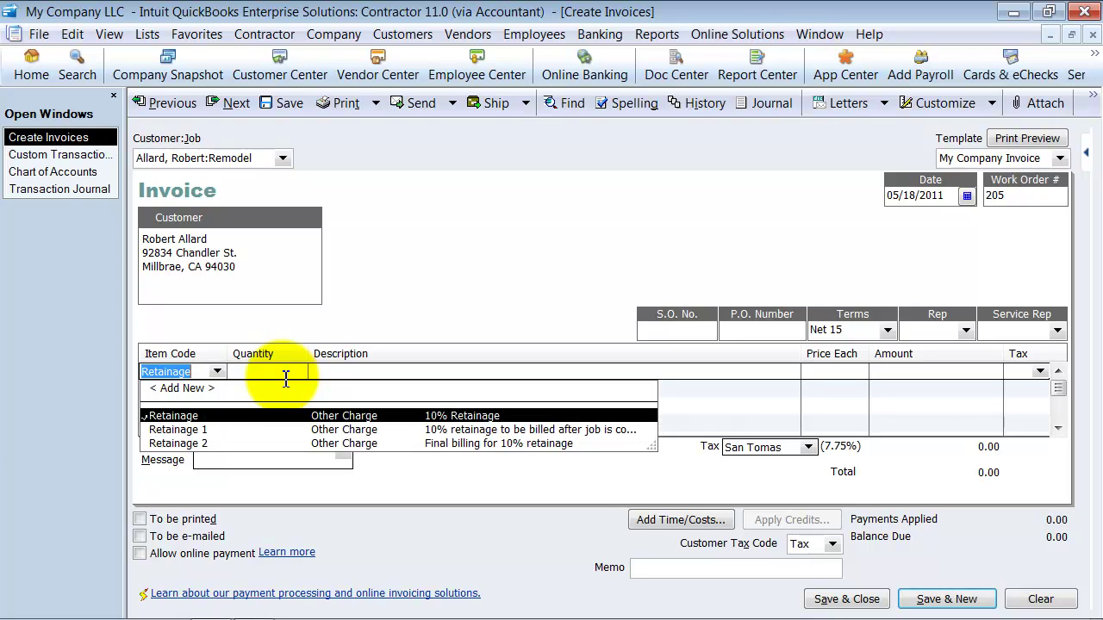
{"action": "key", "text": "Tab"}
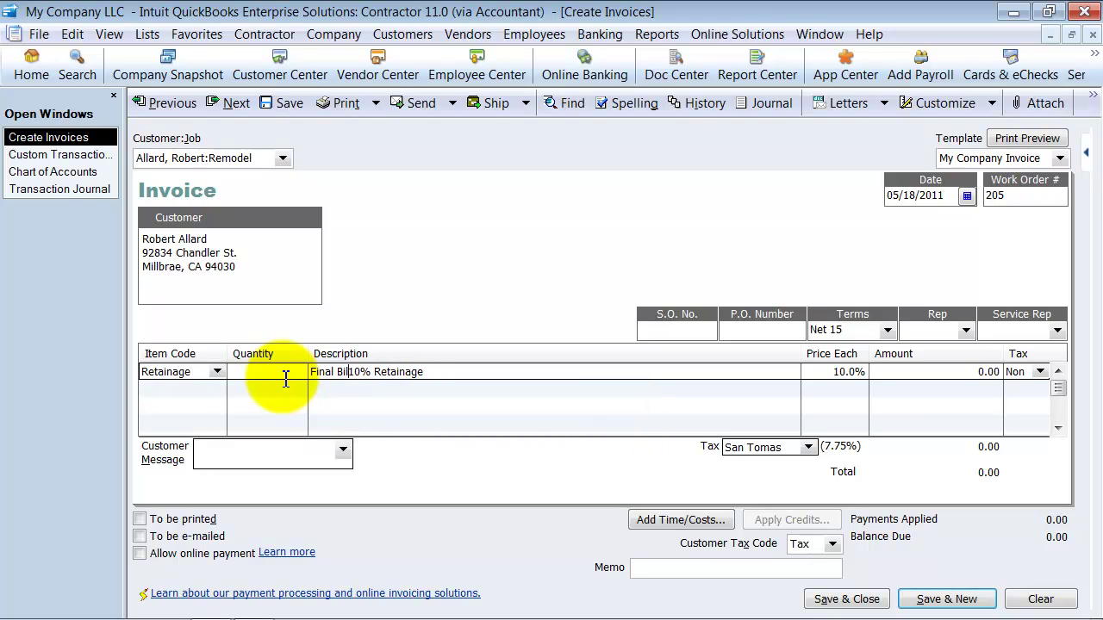
{"action": "key", "text": "Tab"}
{"action": "key", "text": "Tab"}
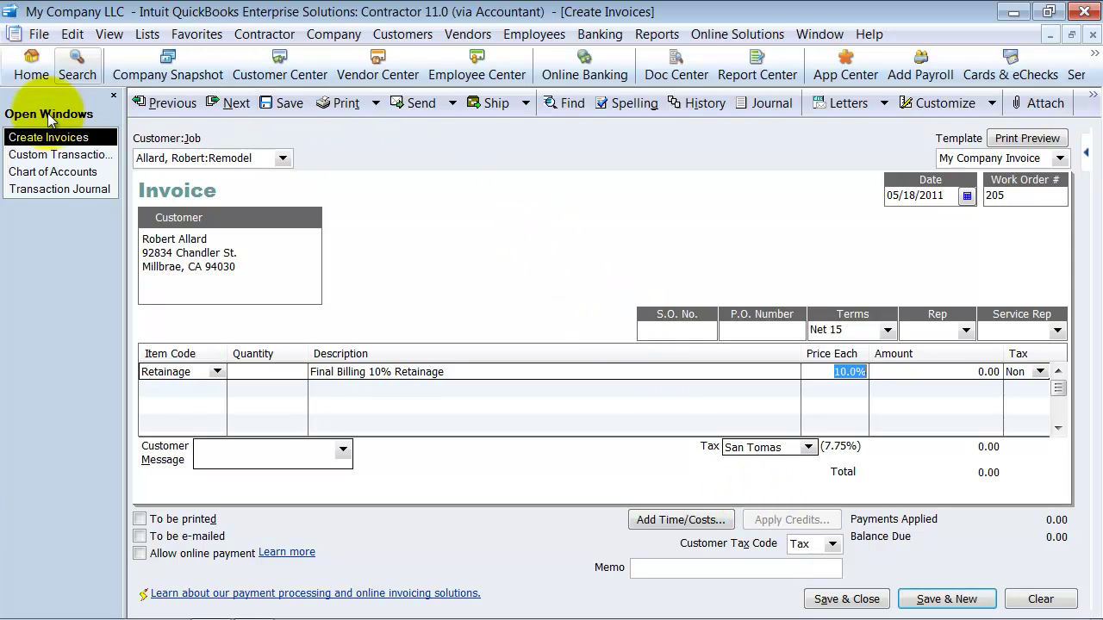
Check the retainage report, then set the Retainage line's price to 204.76.
{"action": "left_click", "coordinate": [57, 156]}
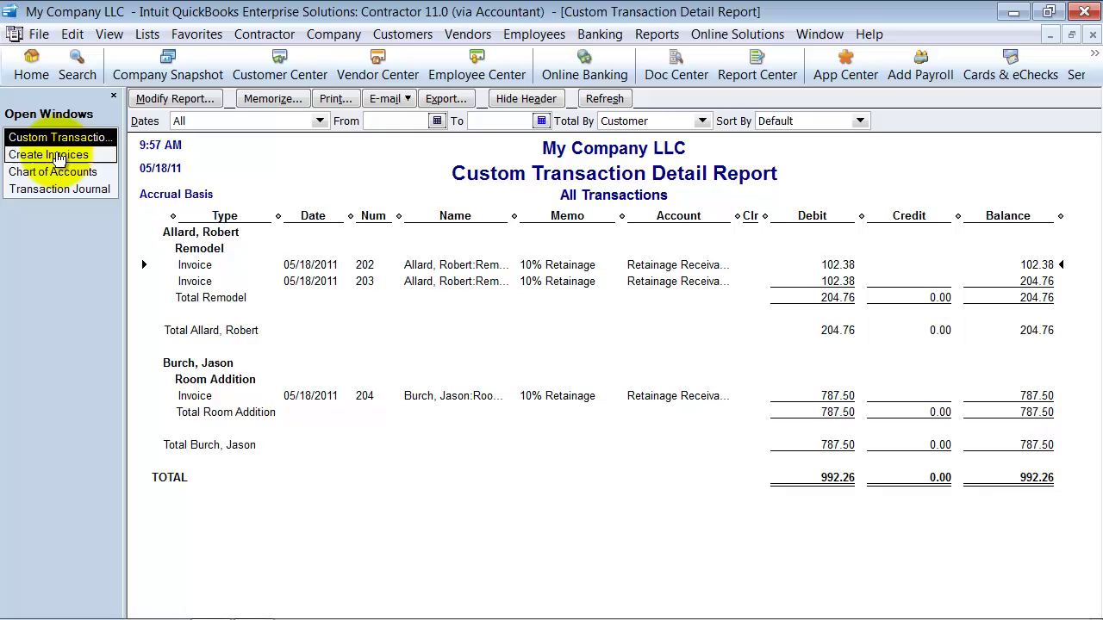
{"action": "left_click", "coordinate": [56, 156]}
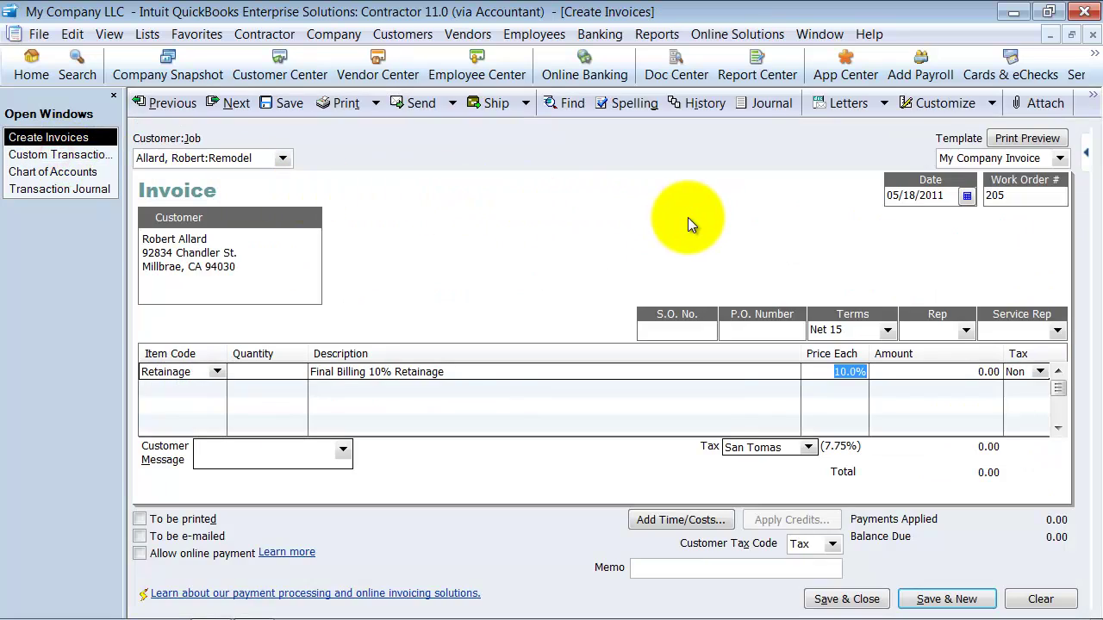
{"action": "type", "text": "76"}
{"action": "key", "text": "Tab"}
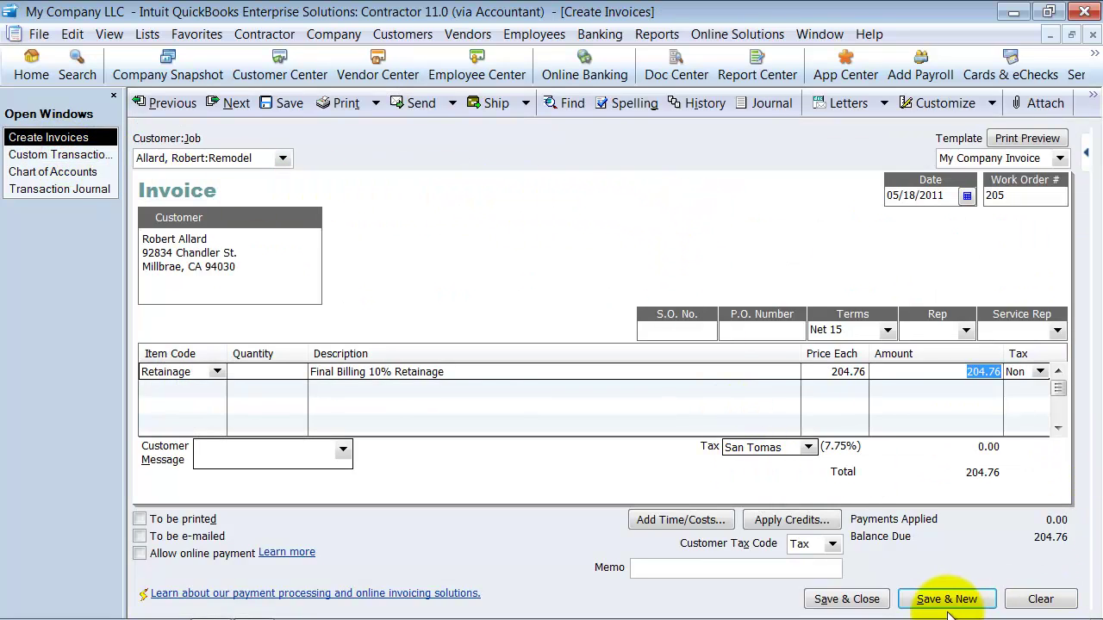
Save the final billing invoice and reopen invoice 205 from the report.
{"action": "left_click", "coordinate": [869, 599]}
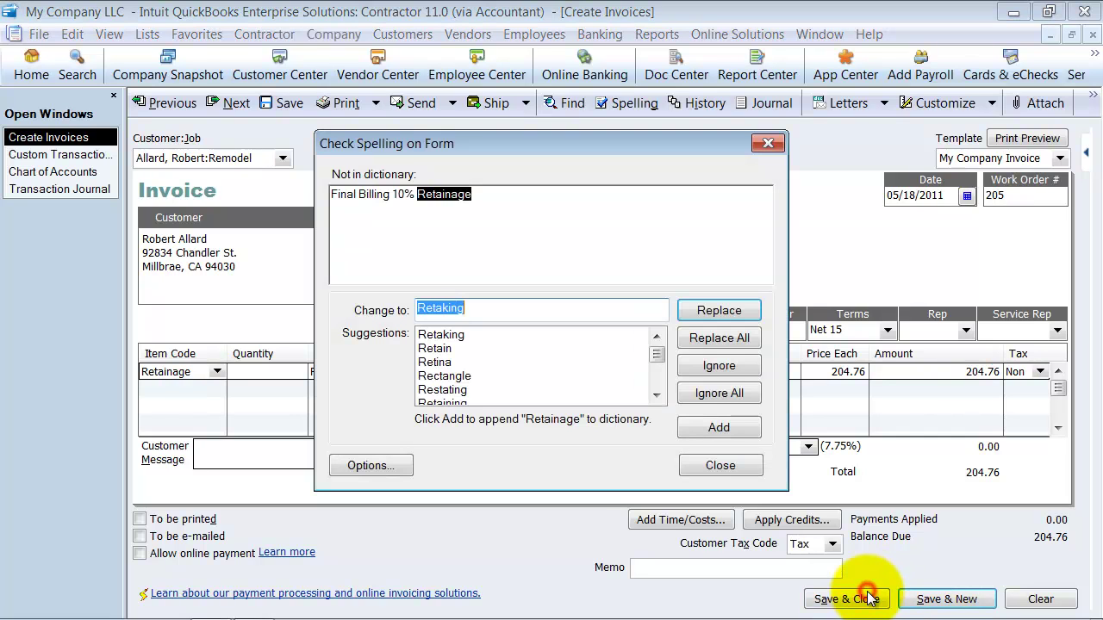
{"action": "left_click", "coordinate": [736, 466]}
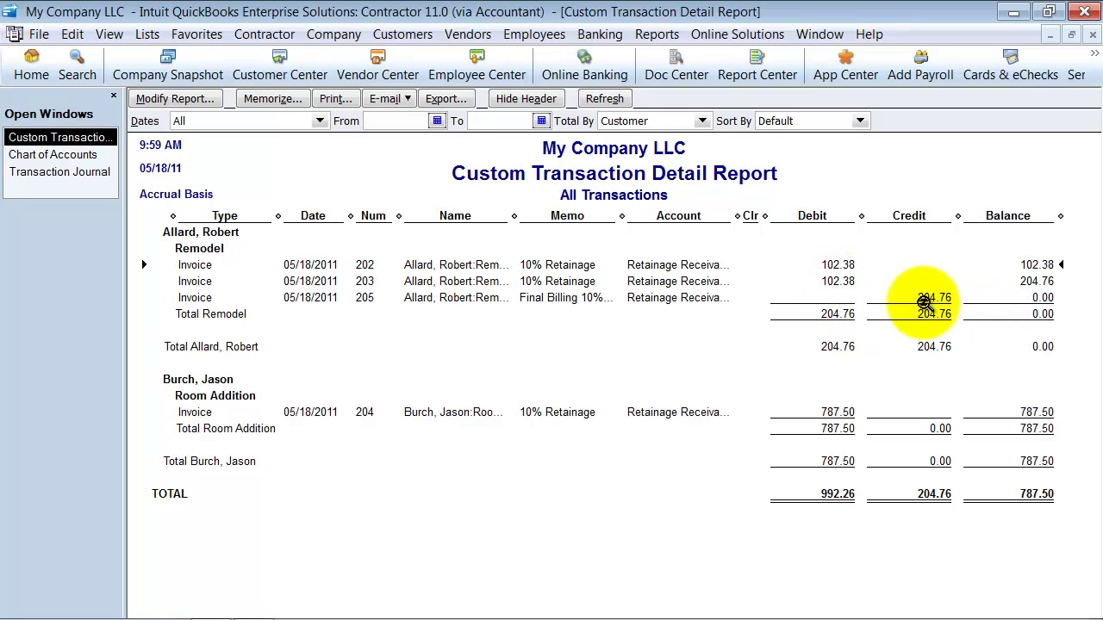
{"action": "double_click", "coordinate": [678, 298]}
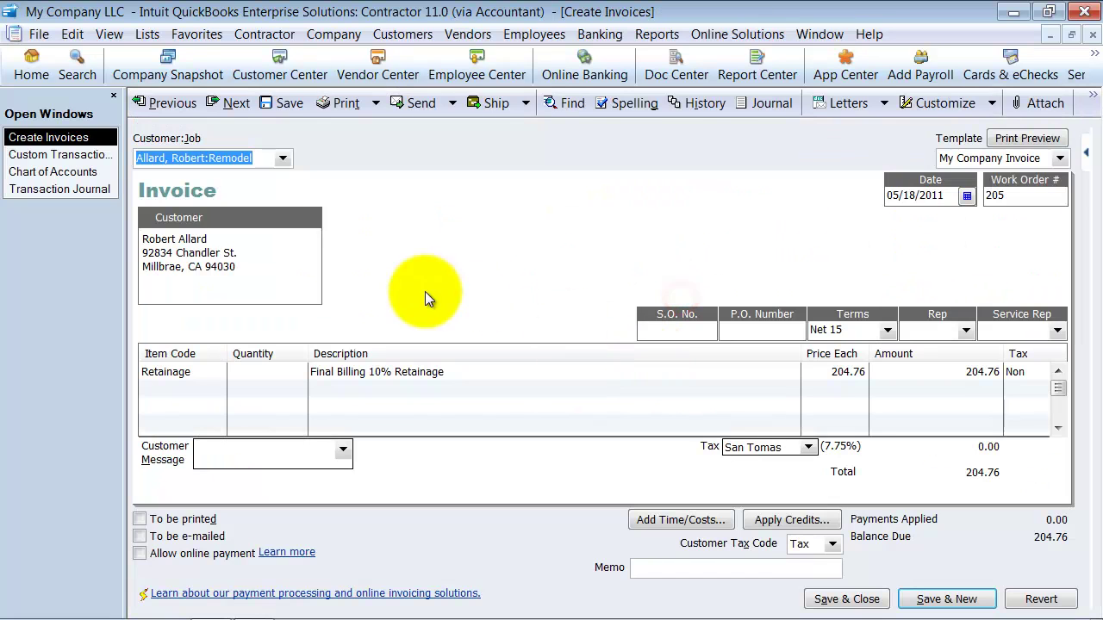
Show invoice 205's journal, narrowing Num and Type to reveal the 204.76 Retainage Receivable credit.
{"action": "left_click", "coordinate": [755, 103]}
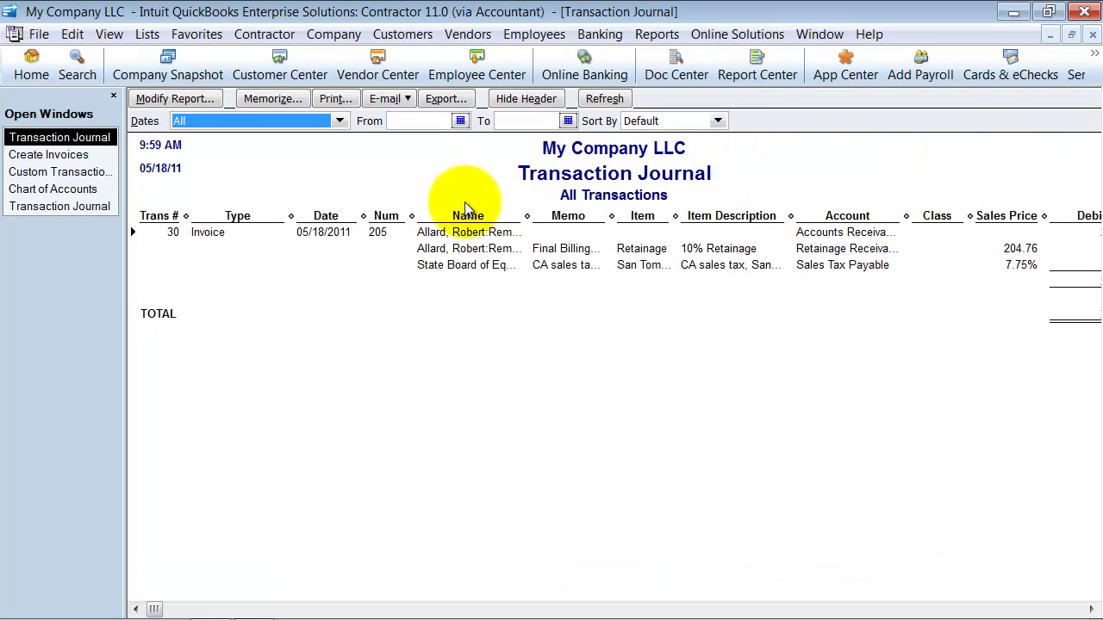
{"action": "left_click_drag", "start_coordinate": [412, 213], "coordinate": [365, 210]}
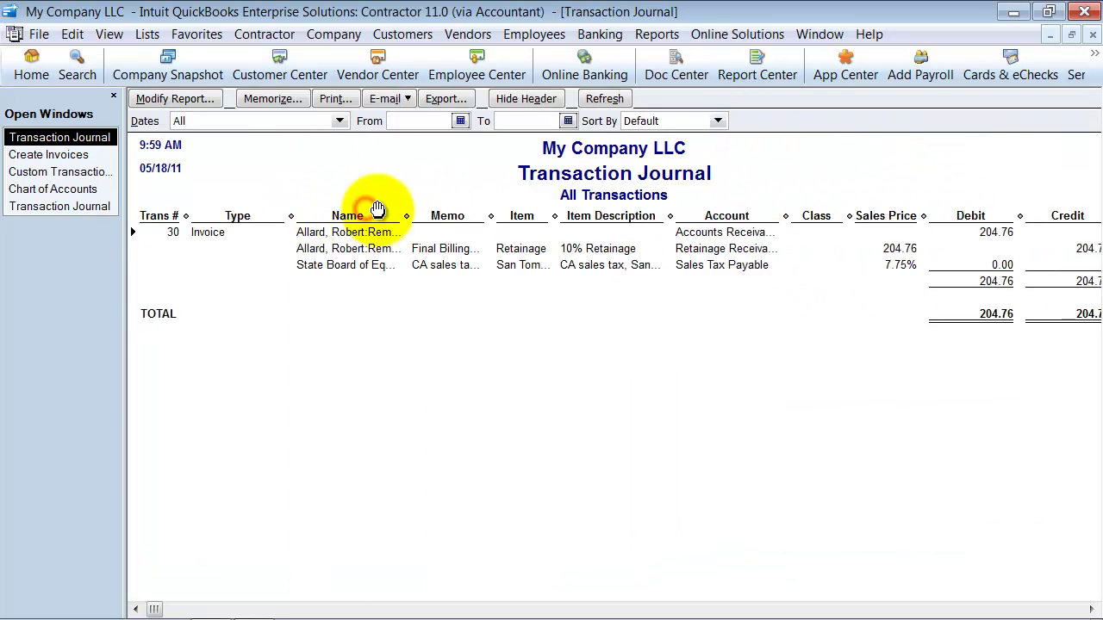
{"action": "left_click_drag", "start_coordinate": [290, 216], "coordinate": [231, 216]}
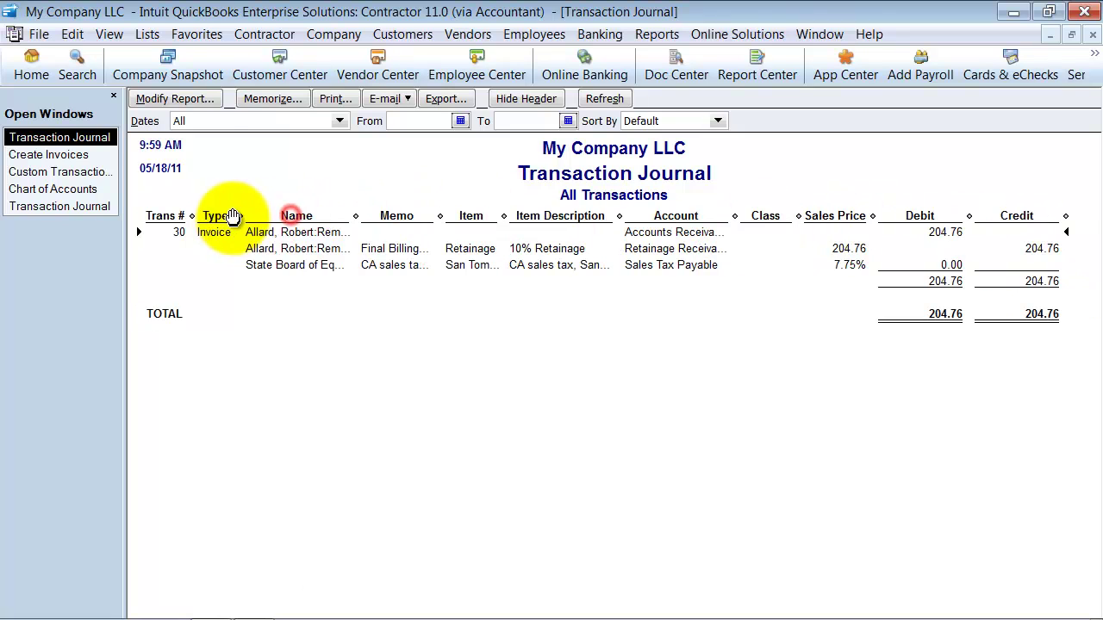
{"action": "left_click", "coordinate": [1048, 249]}
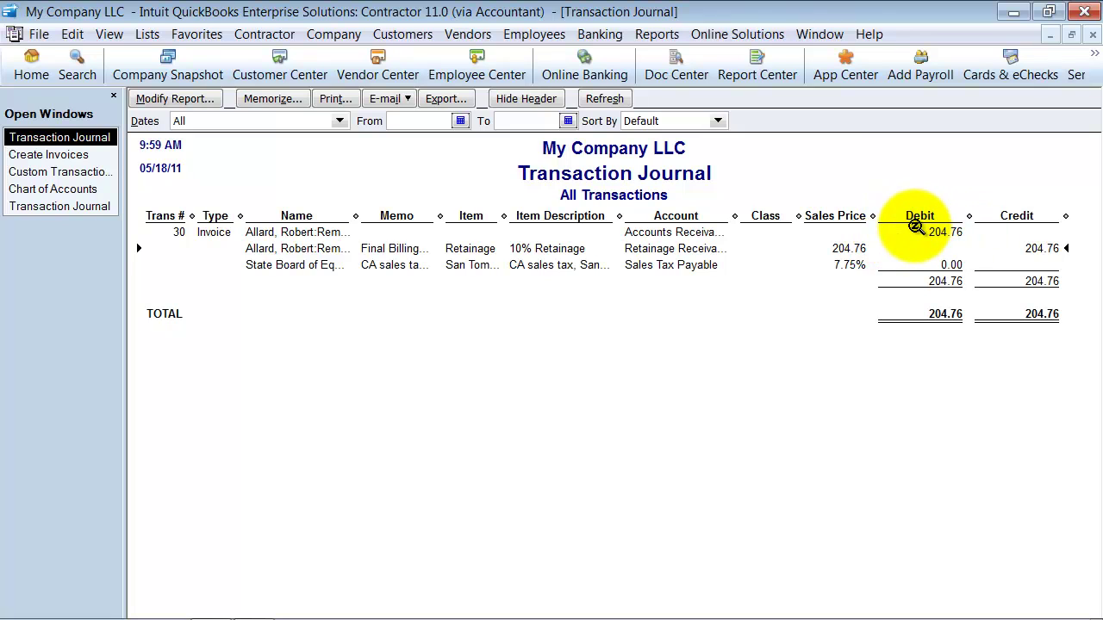
Close the journal without memorizing it and save invoice 205.
{"action": "left_click", "coordinate": [1091, 34]}
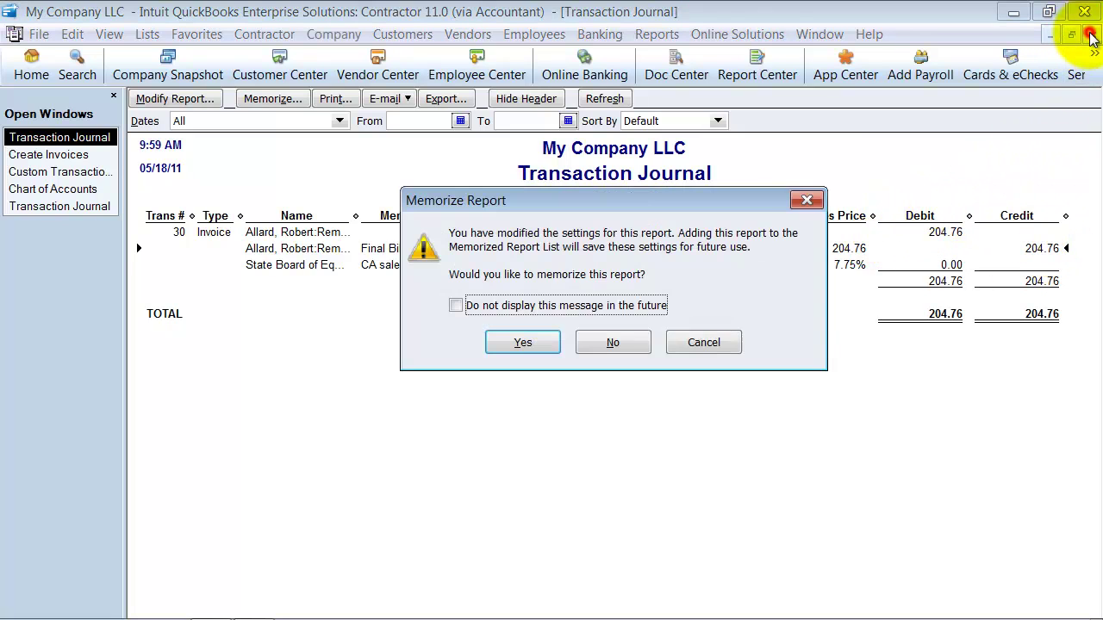
{"action": "left_click", "coordinate": [613, 342]}
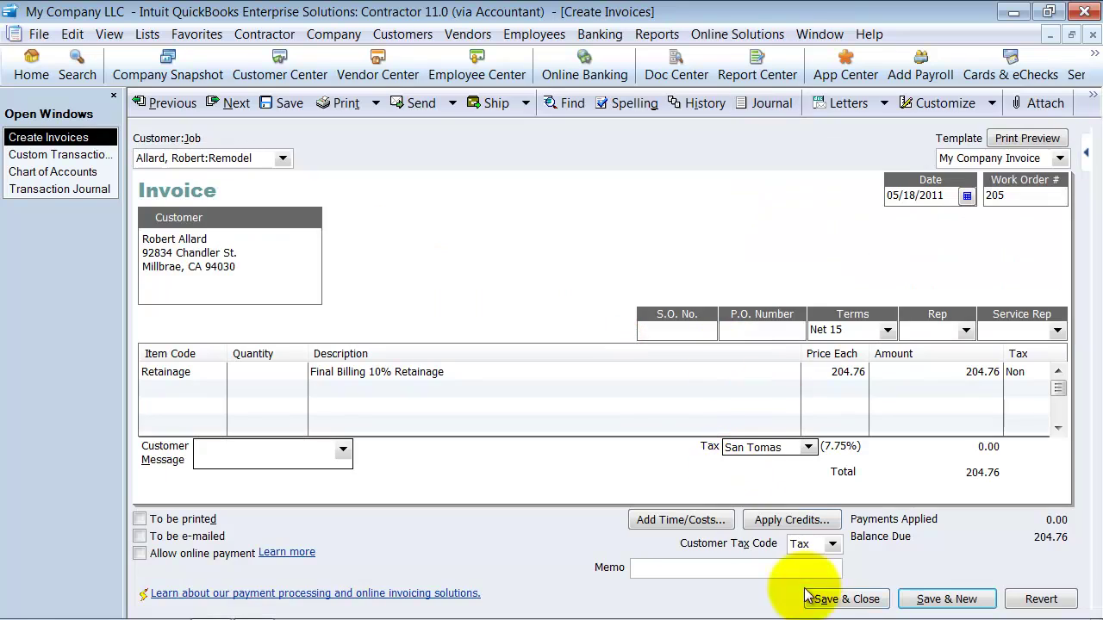
{"action": "left_click", "coordinate": [849, 599]}
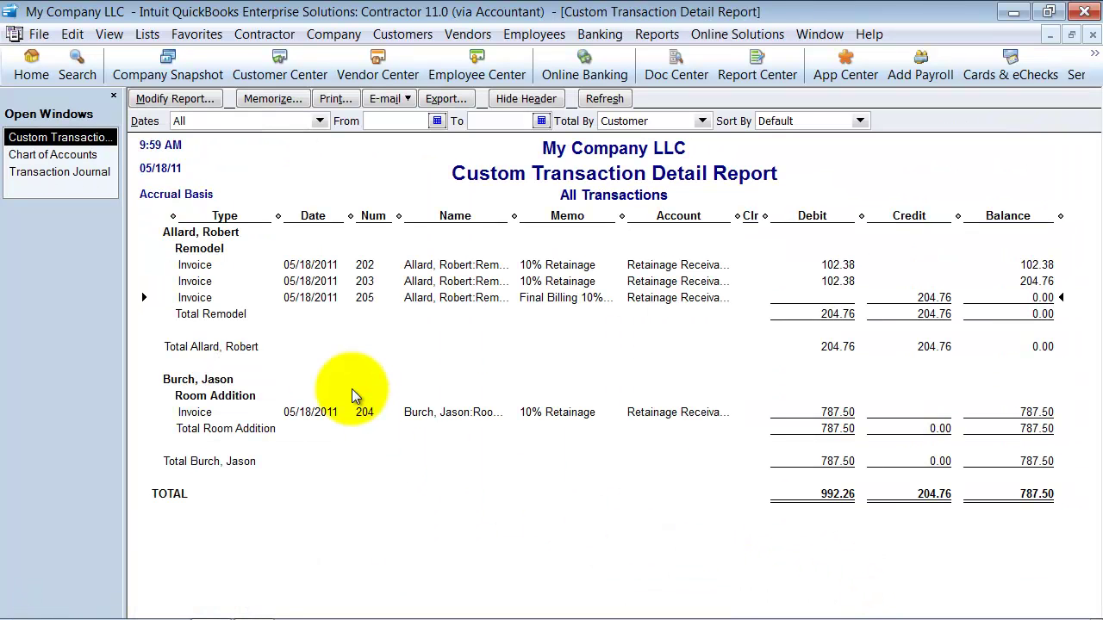
Close the custom transaction detail report without memorizing it.
{"action": "left_click", "coordinate": [1092, 35]}
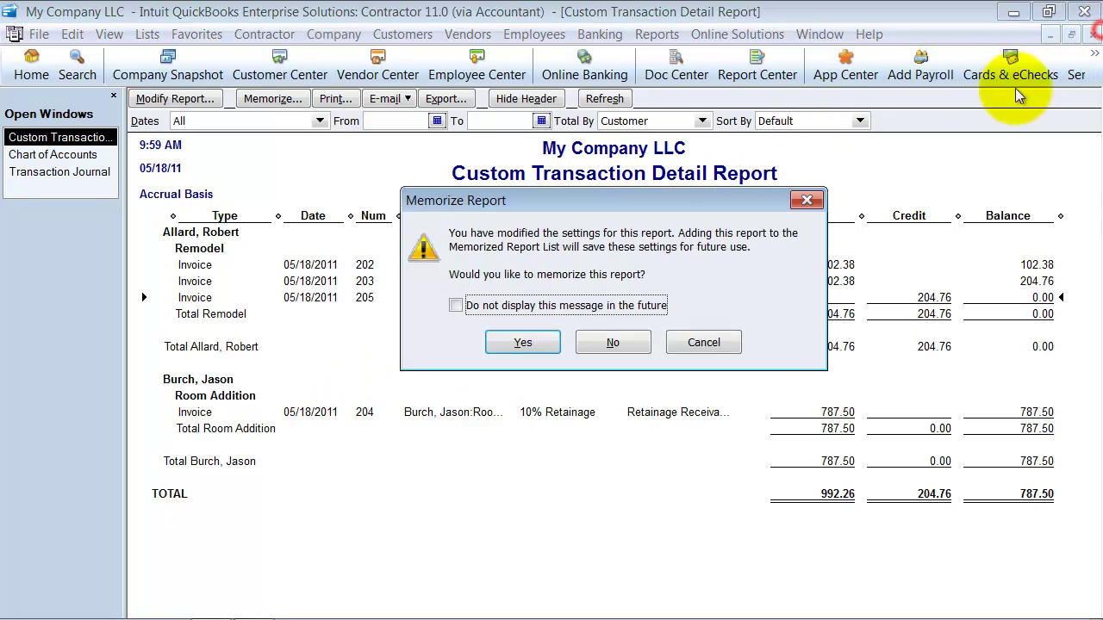
{"action": "left_click", "coordinate": [604, 346]}
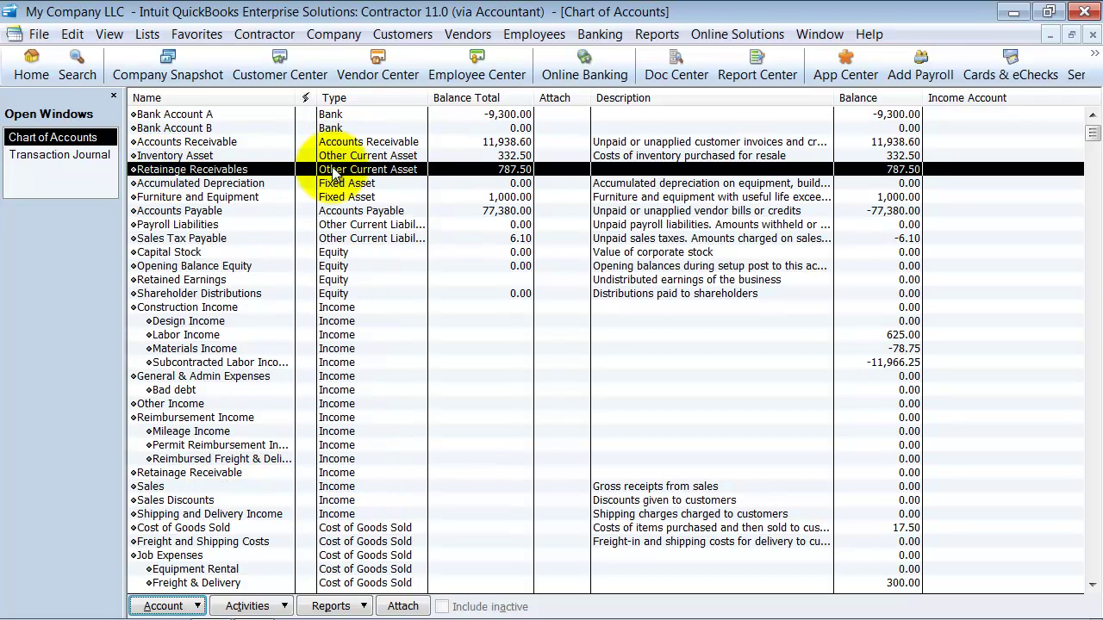
{"action": "left_click", "coordinate": [608, 35]}
Reconcile Retainage Receivables with a 0.00 ending balance and 04/30/2011 statement date, then continue.
{"action": "mouse_move", "coordinate": [621, 85]}
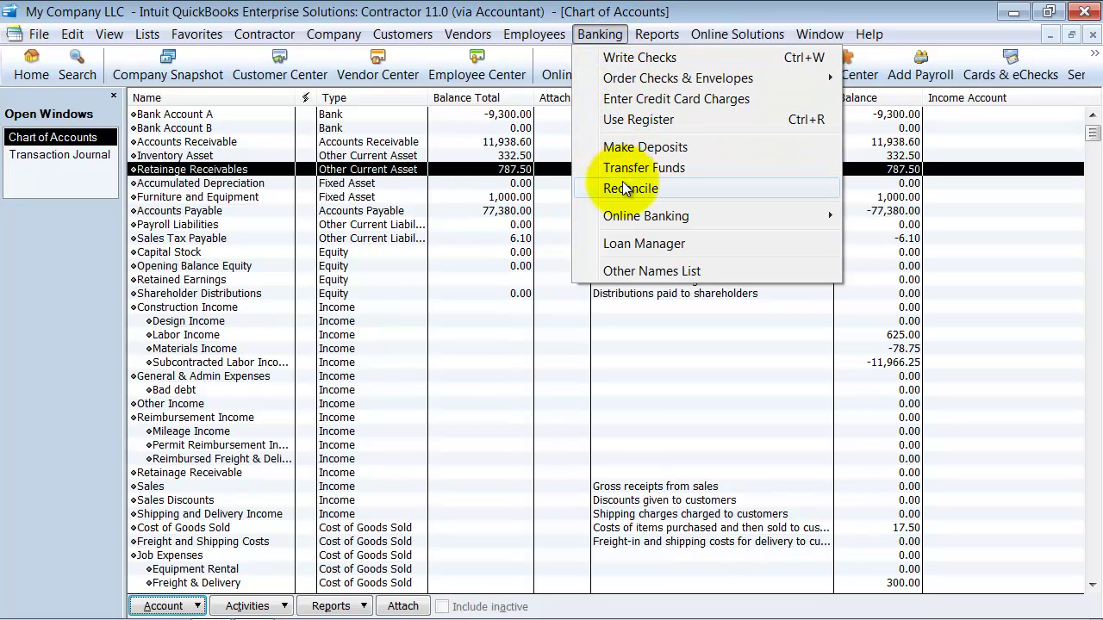
{"action": "left_click", "coordinate": [701, 187]}
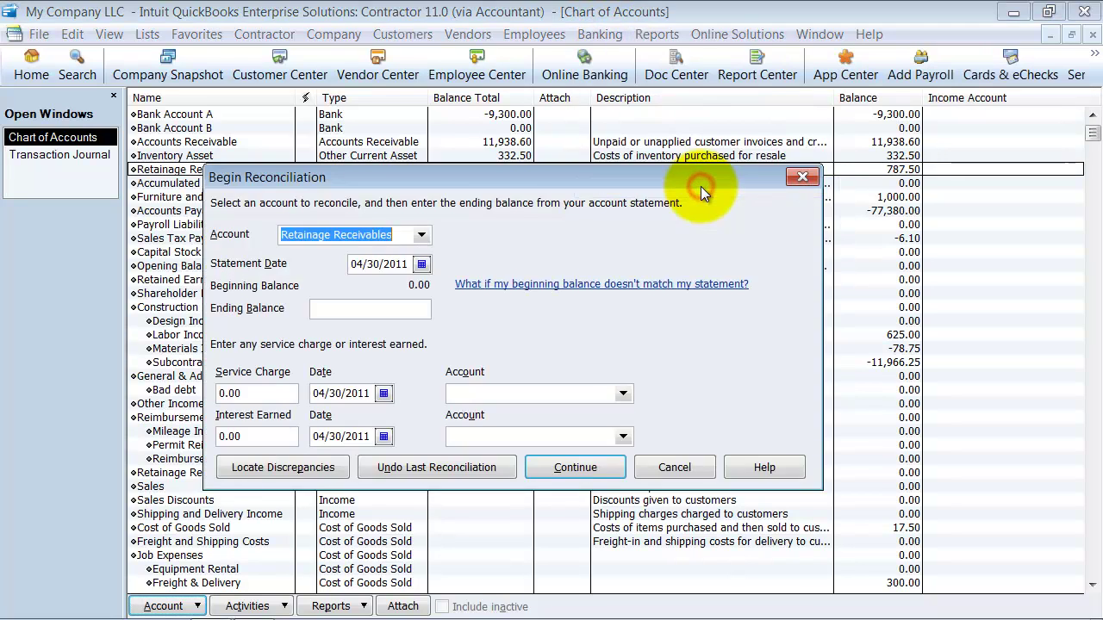
{"action": "left_click", "coordinate": [412, 311]}
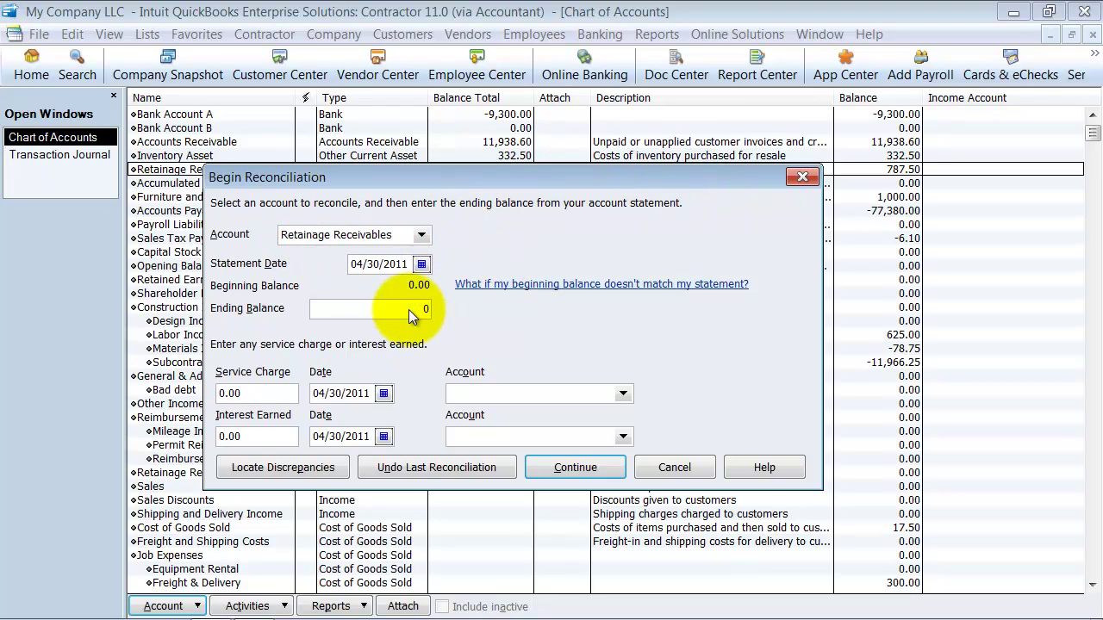
{"action": "left_click", "coordinate": [420, 265]}
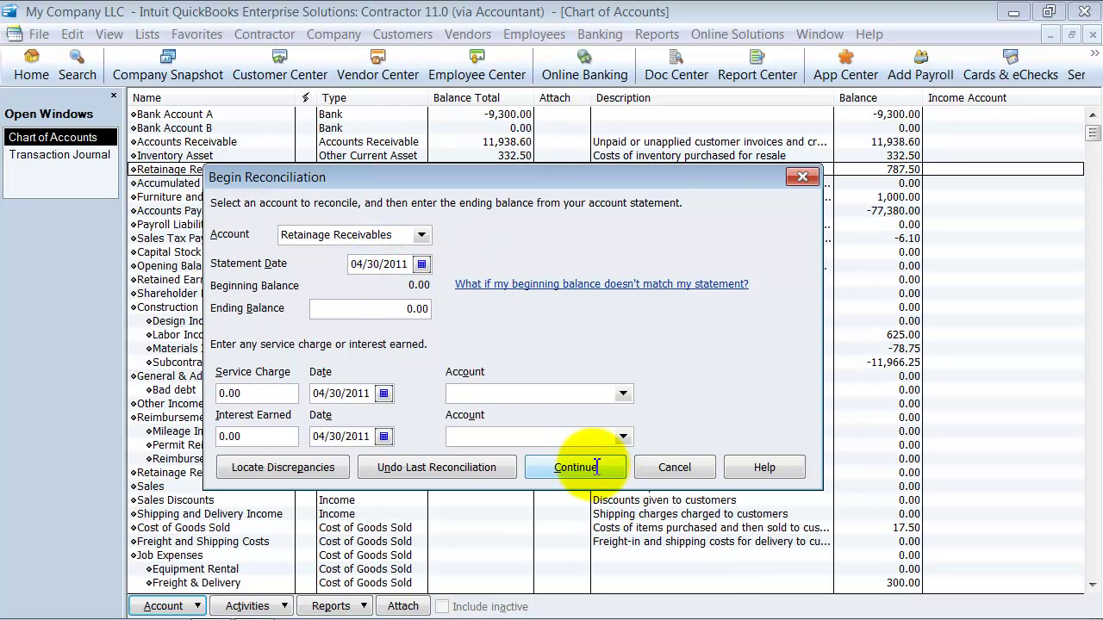
{"action": "left_click", "coordinate": [548, 472]}
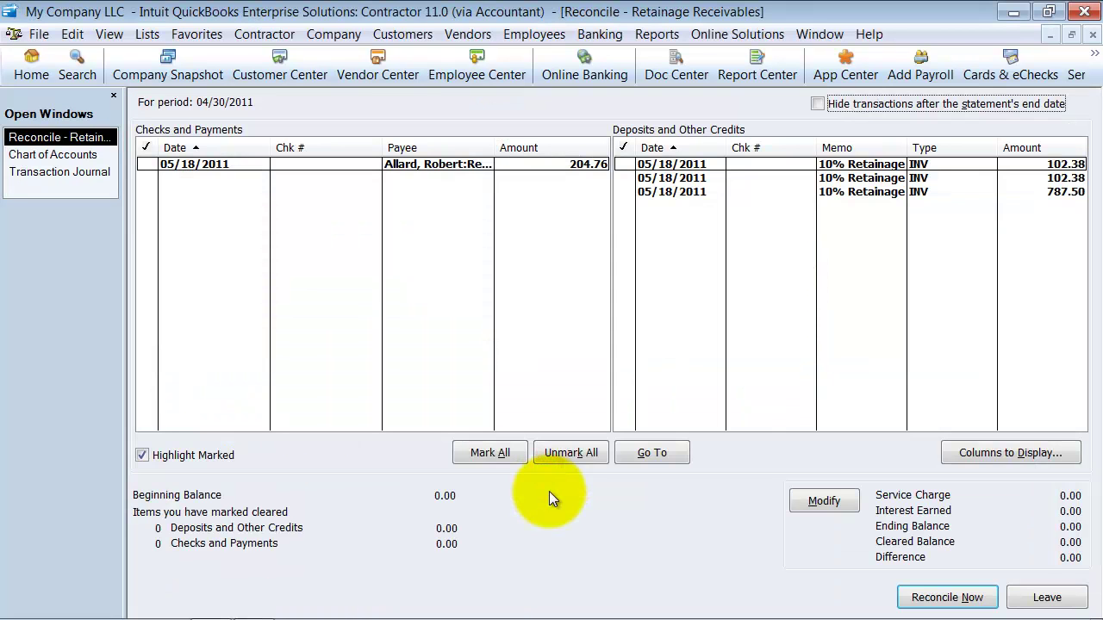
Add a Payee column to the reconciliation's deposits and credits list.
{"action": "left_click_drag", "start_coordinate": [810, 149], "coordinate": [757, 147]}
{"action": "right_click", "coordinate": [804, 147]}
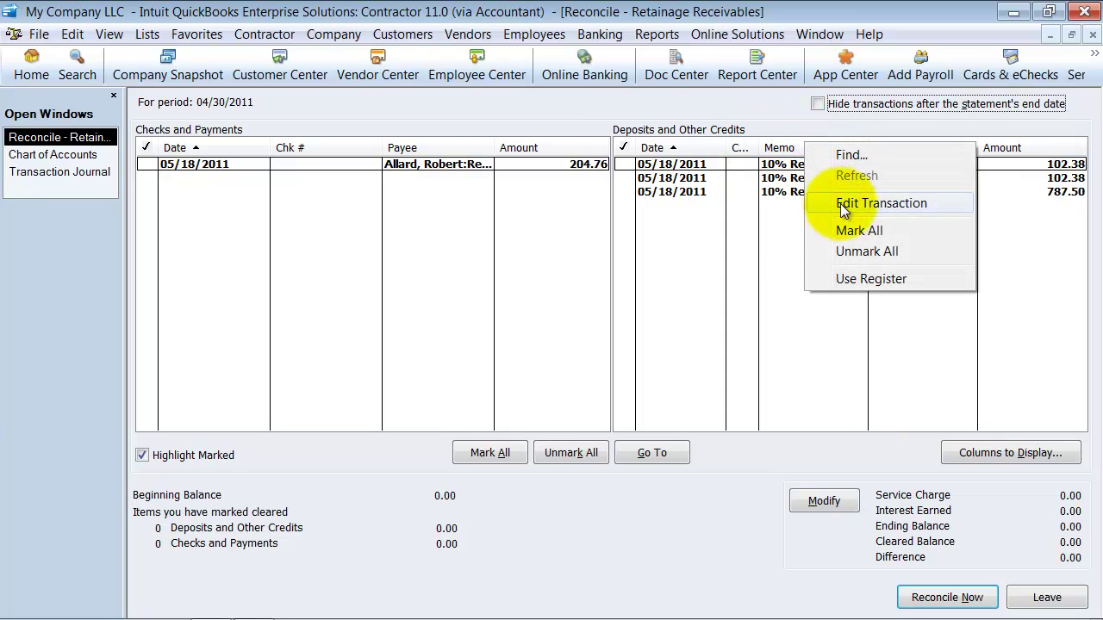
{"action": "left_click", "coordinate": [748, 232]}
{"action": "left_click_drag", "start_coordinate": [761, 141], "coordinate": [785, 143]}
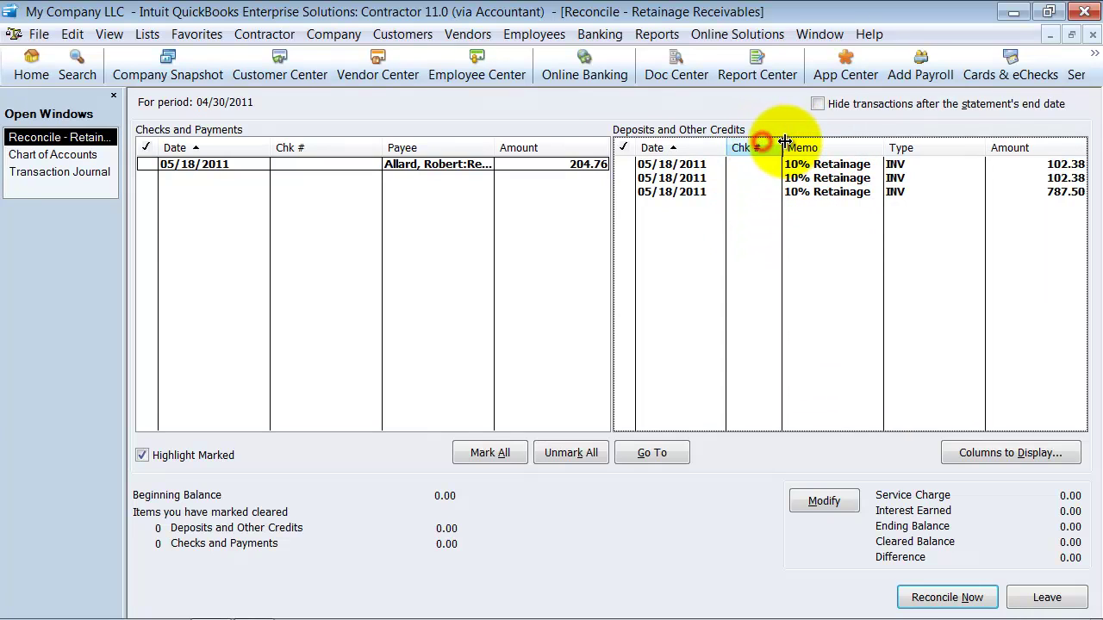
{"action": "left_click", "coordinate": [1016, 442]}
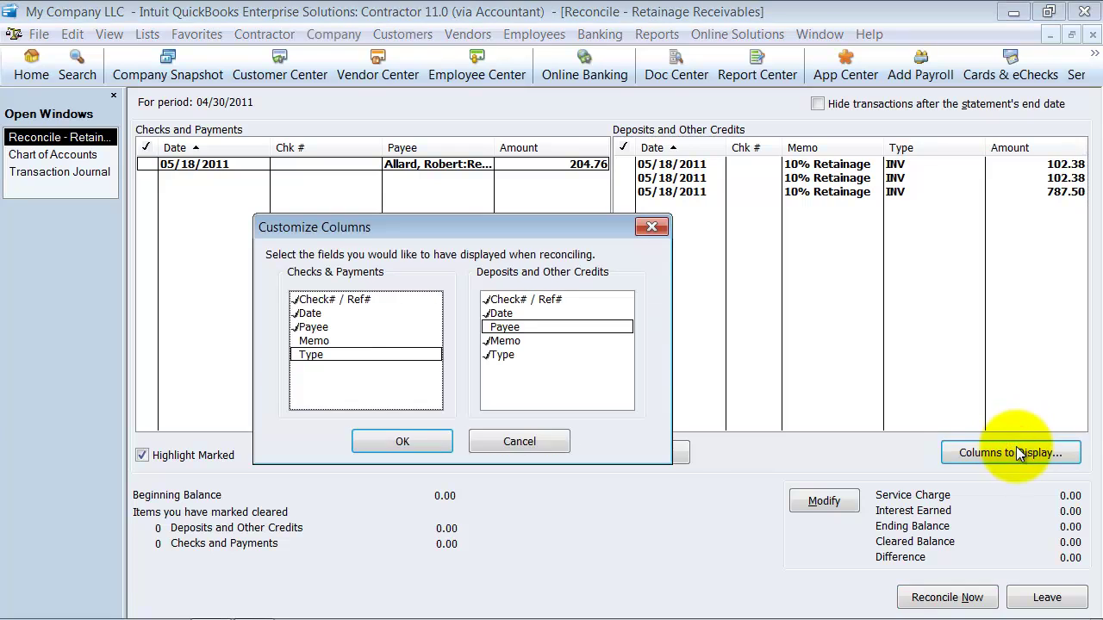
{"action": "left_click", "coordinate": [491, 327]}
{"action": "left_click", "coordinate": [486, 327]}
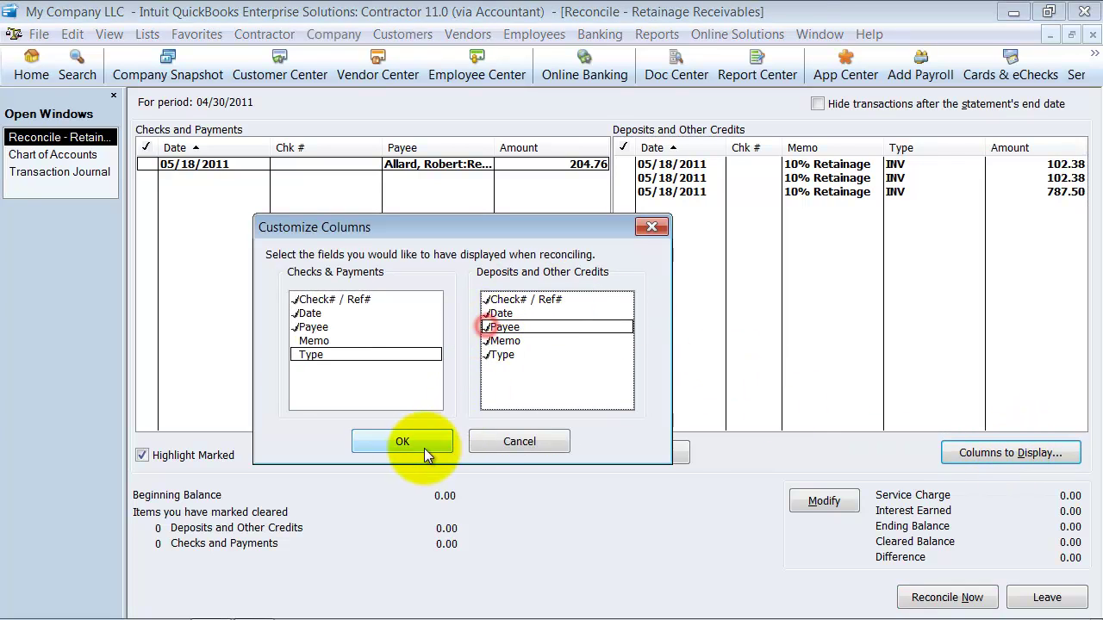
{"action": "left_click", "coordinate": [421, 450]}
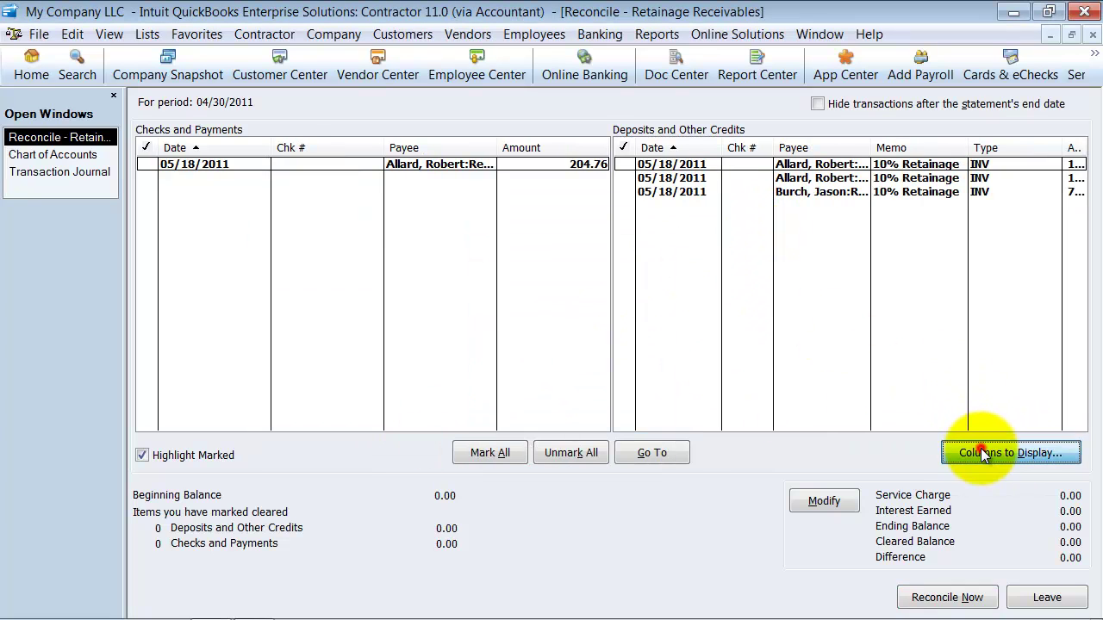
{"action": "left_click", "coordinate": [978, 452]}
{"action": "left_click", "coordinate": [434, 442]}
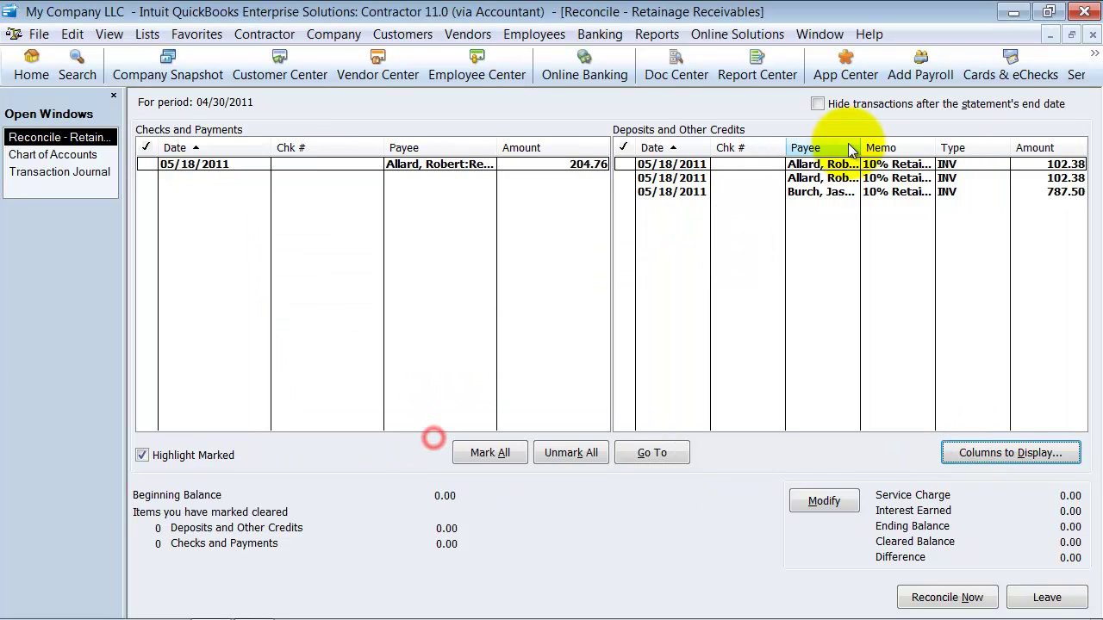
Widen the Payee columns in both lists so full customer:job names are readable.
{"action": "left_click_drag", "start_coordinate": [868, 147], "coordinate": [942, 148]}
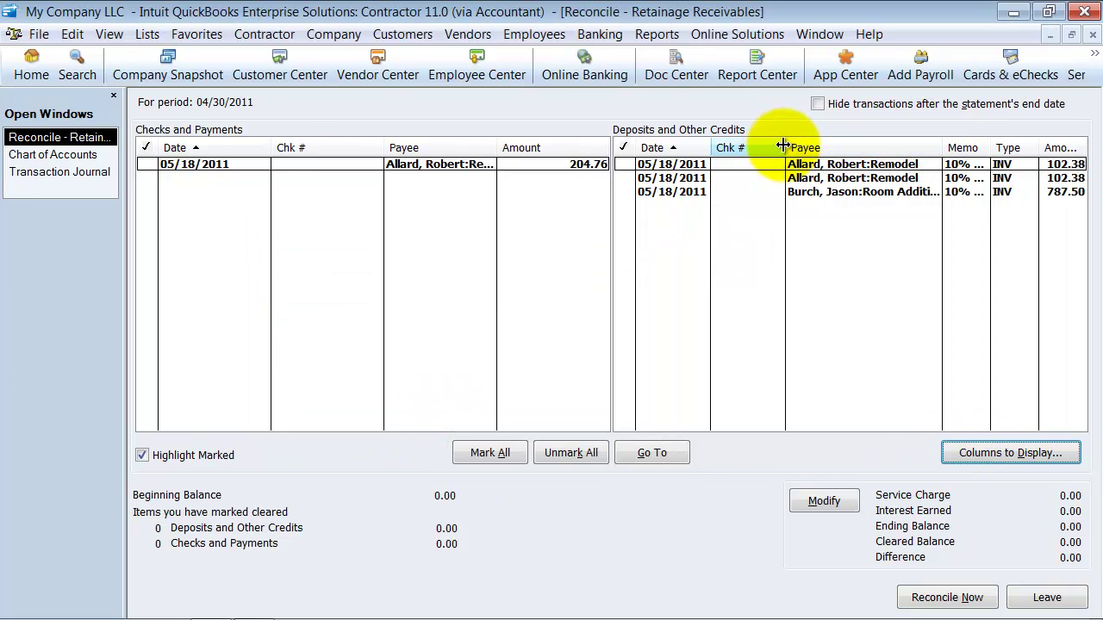
{"action": "left_click_drag", "start_coordinate": [782, 148], "coordinate": [743, 148]}
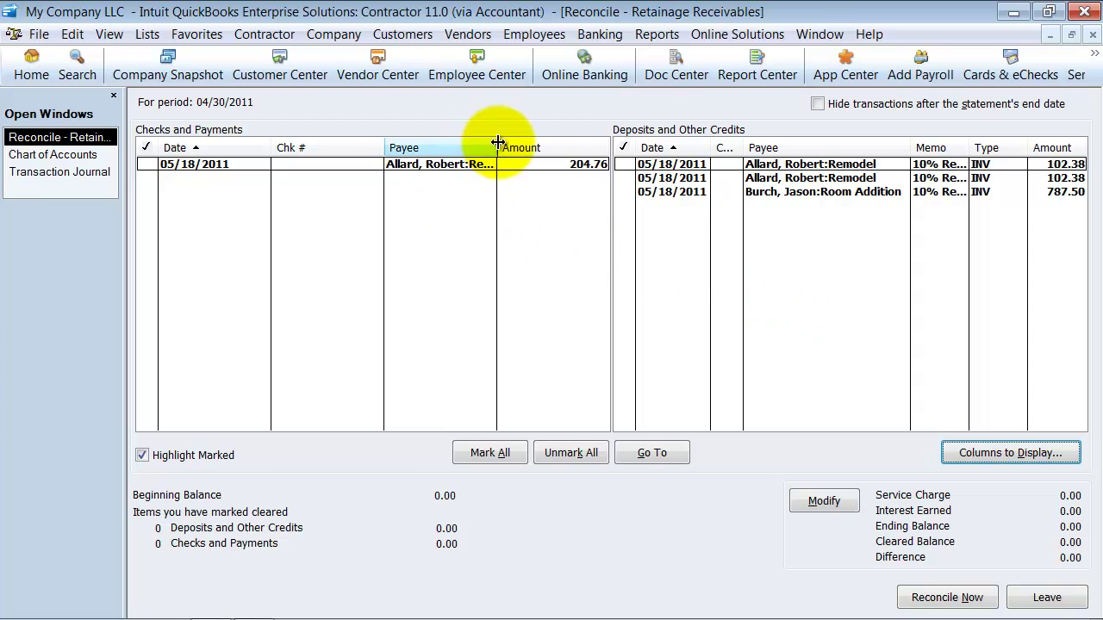
{"action": "left_click_drag", "start_coordinate": [498, 148], "coordinate": [534, 147]}
{"action": "left_click_drag", "start_coordinate": [380, 142], "coordinate": [316, 141]}
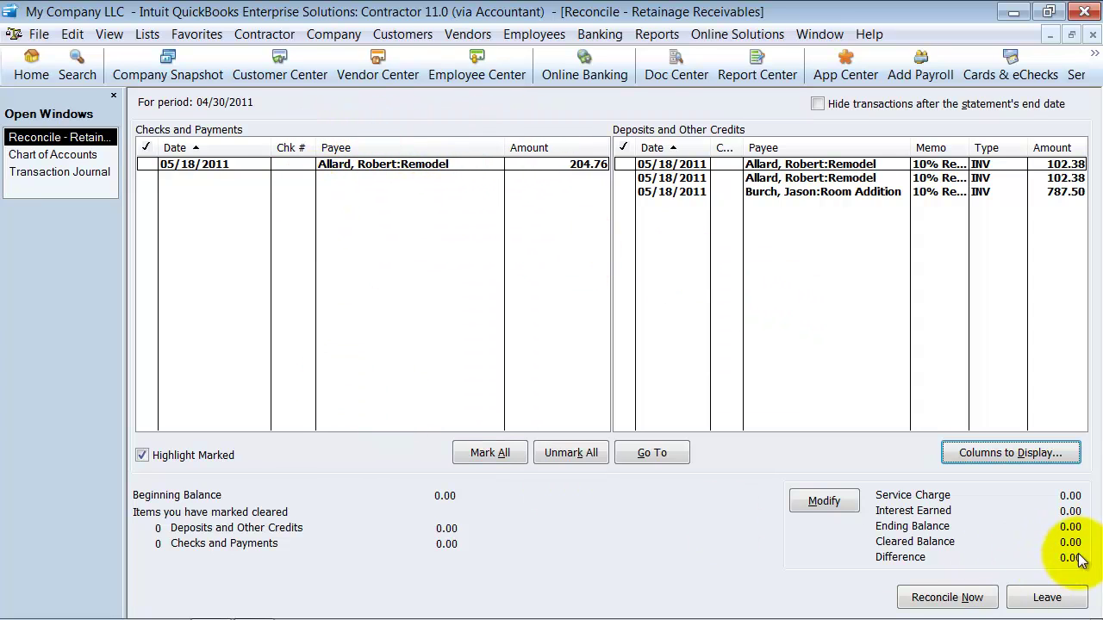
Mark both 102.38 retainage invoices and the 204.76 payment as cleared.
{"action": "left_click", "coordinate": [625, 165]}
{"action": "left_click", "coordinate": [627, 178]}
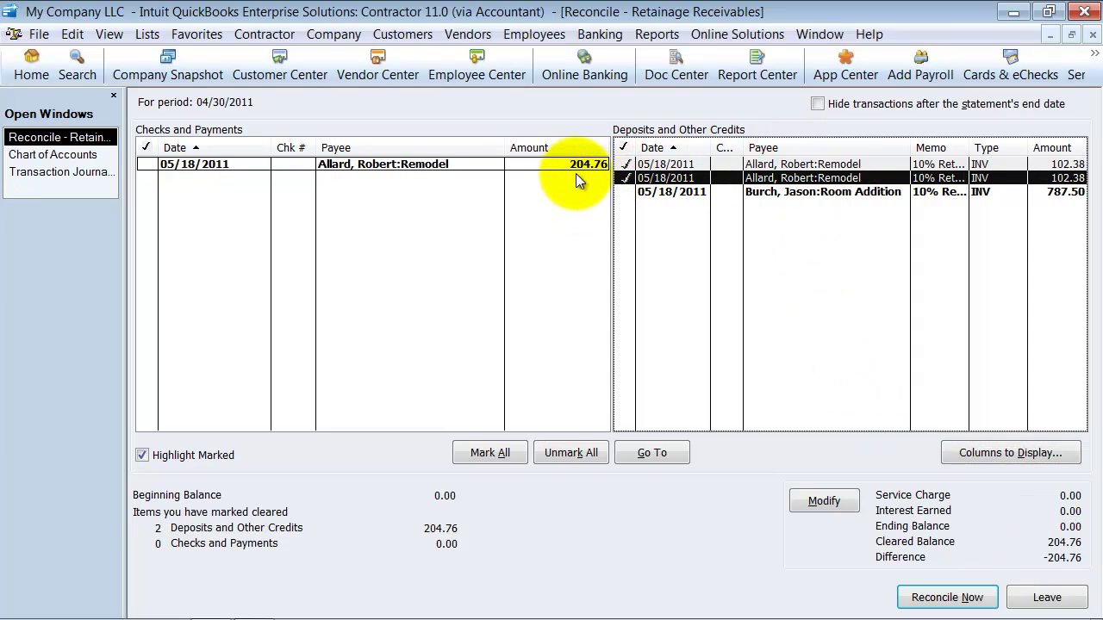
{"action": "left_click", "coordinate": [577, 165]}
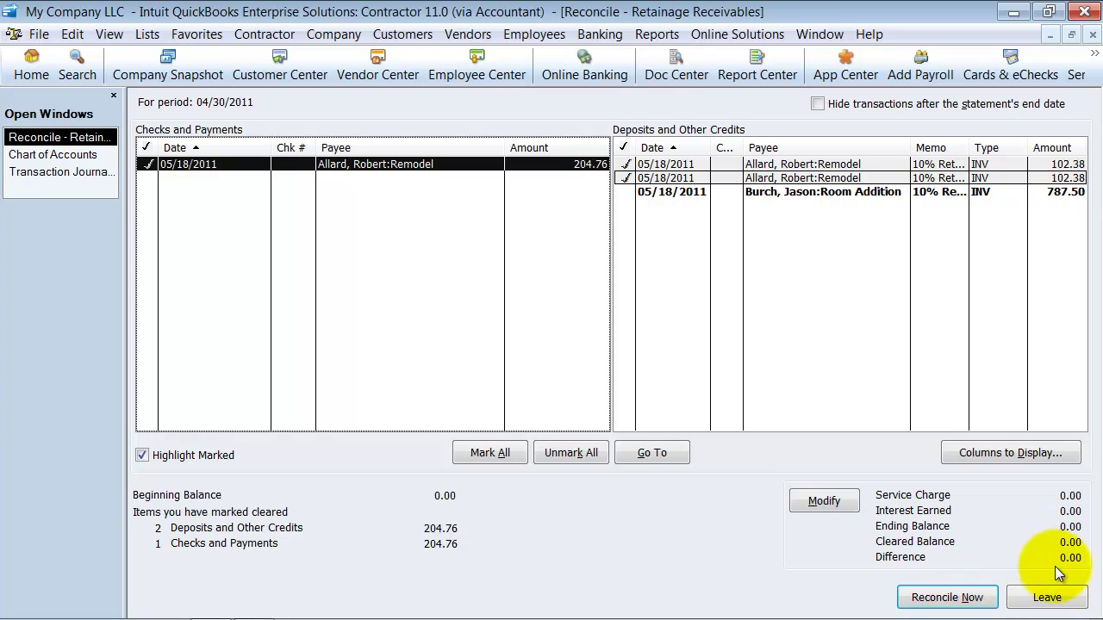
Reconcile Retainage Receivables at zero difference, dismissing the information message and skipping the report.
{"action": "left_click", "coordinate": [948, 597]}
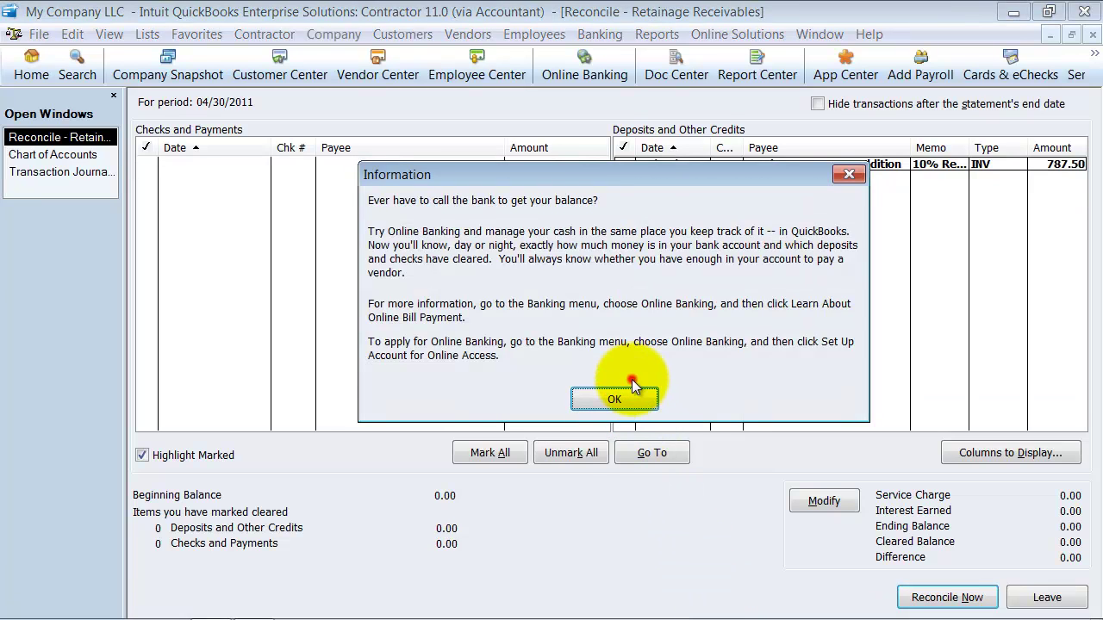
{"action": "left_click", "coordinate": [632, 386]}
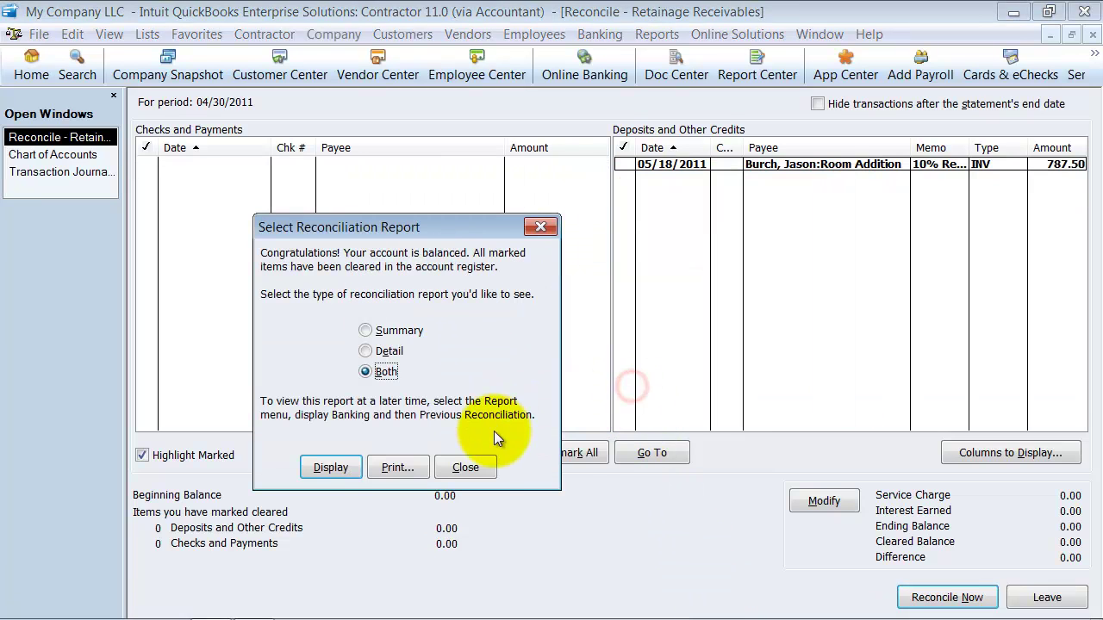
{"action": "left_click", "coordinate": [486, 467]}
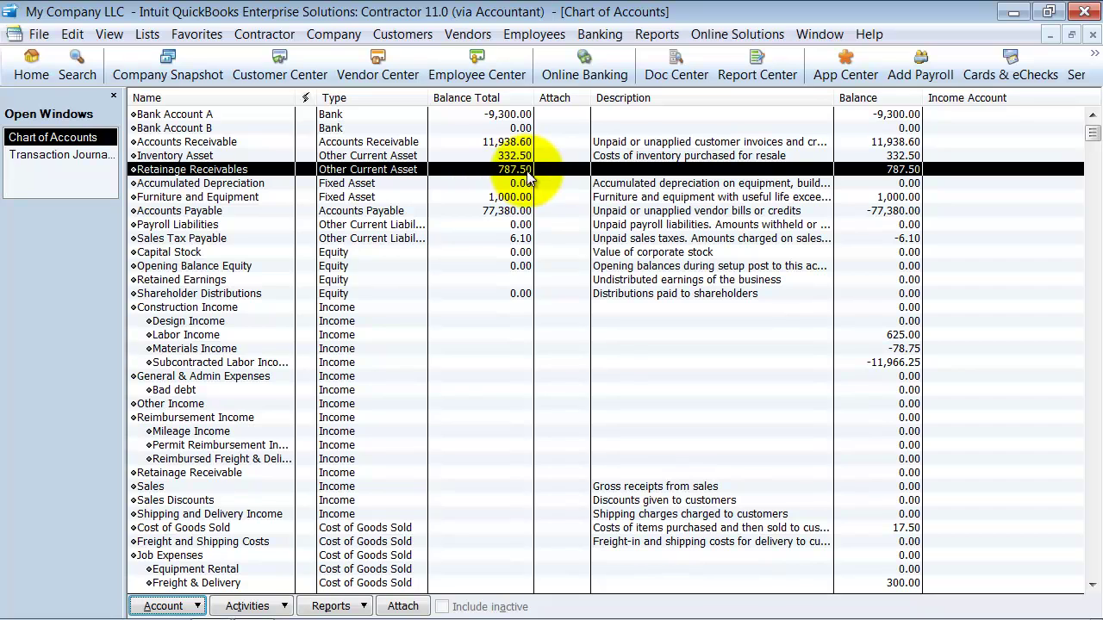
Start a Custom Transaction Detail Report filtered to the Retainage Receivables account.
{"action": "left_click", "coordinate": [654, 33]}
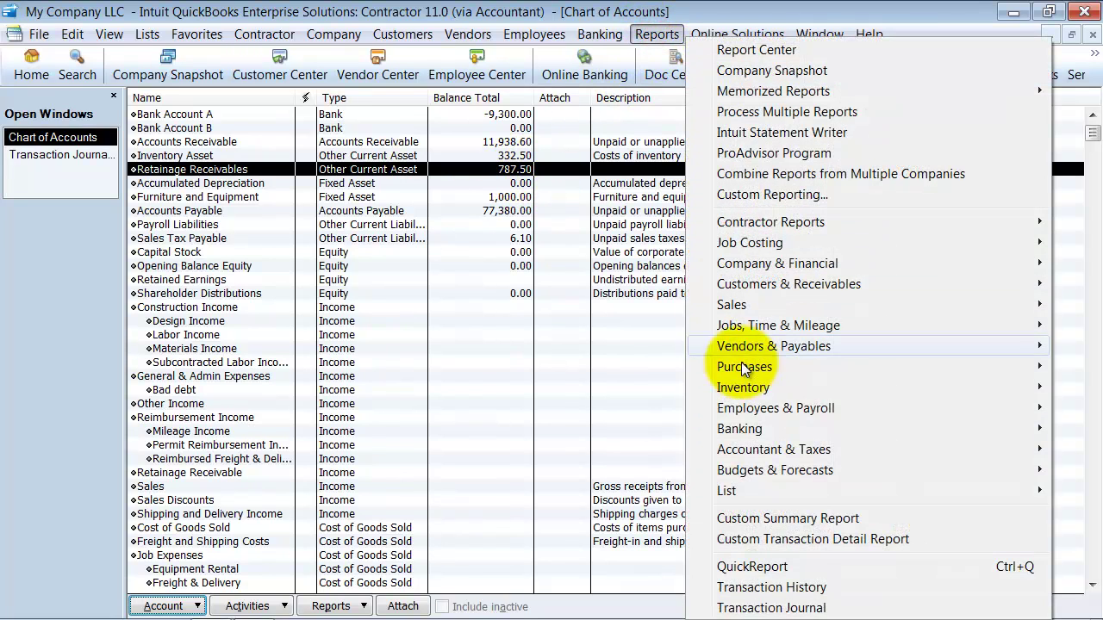
{"action": "left_click", "coordinate": [802, 539]}
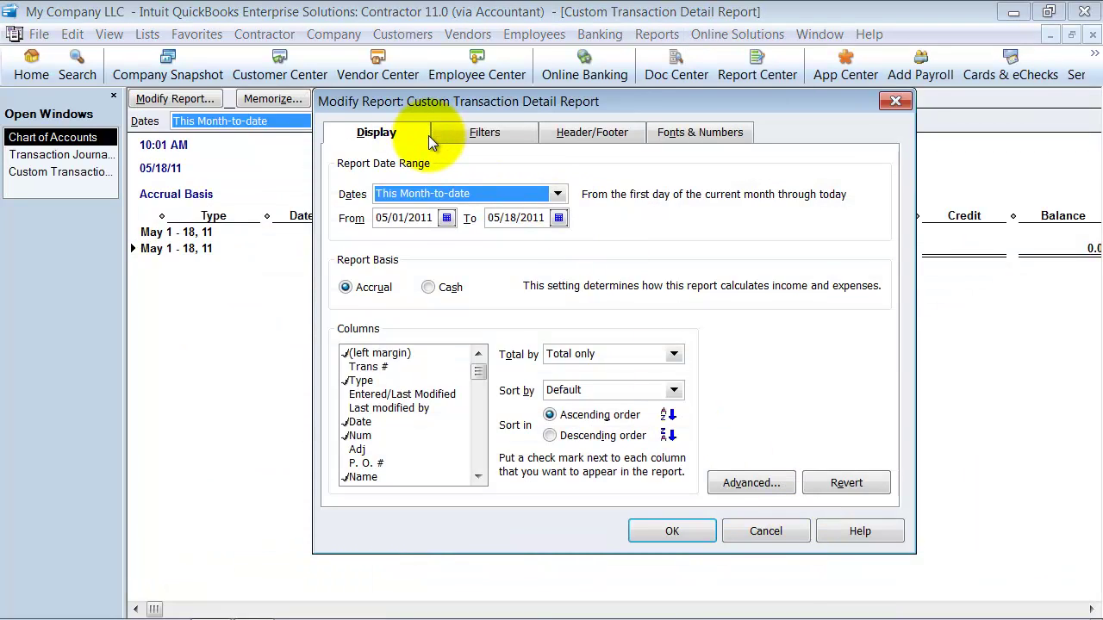
{"action": "left_click", "coordinate": [476, 136]}
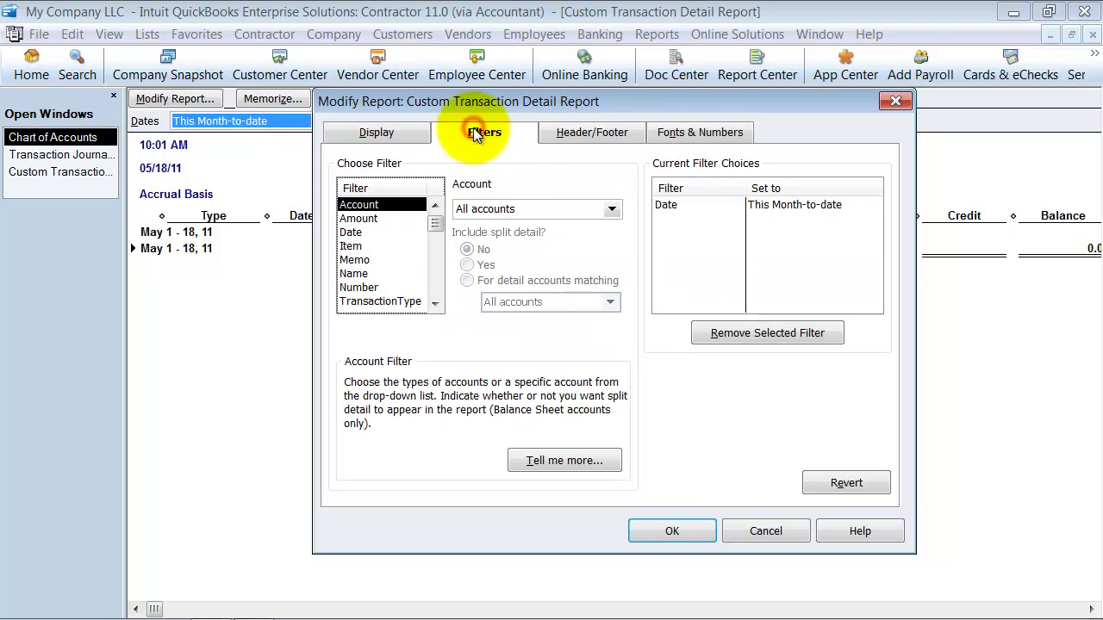
{"action": "left_click", "coordinate": [565, 209]}
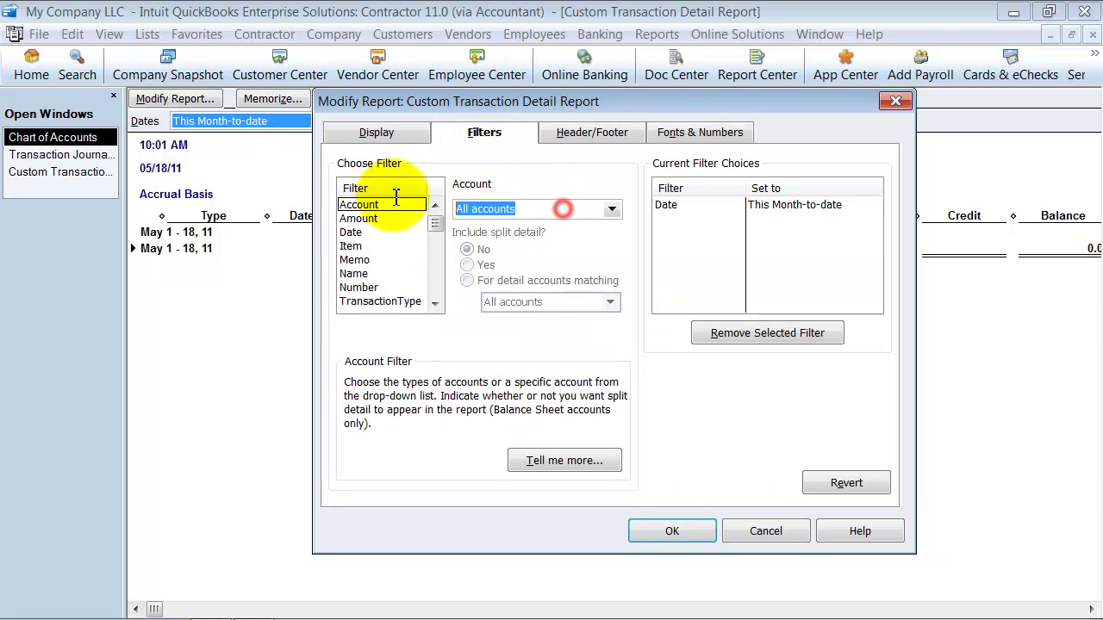
{"action": "type", "text": "Retainage Receivable"}
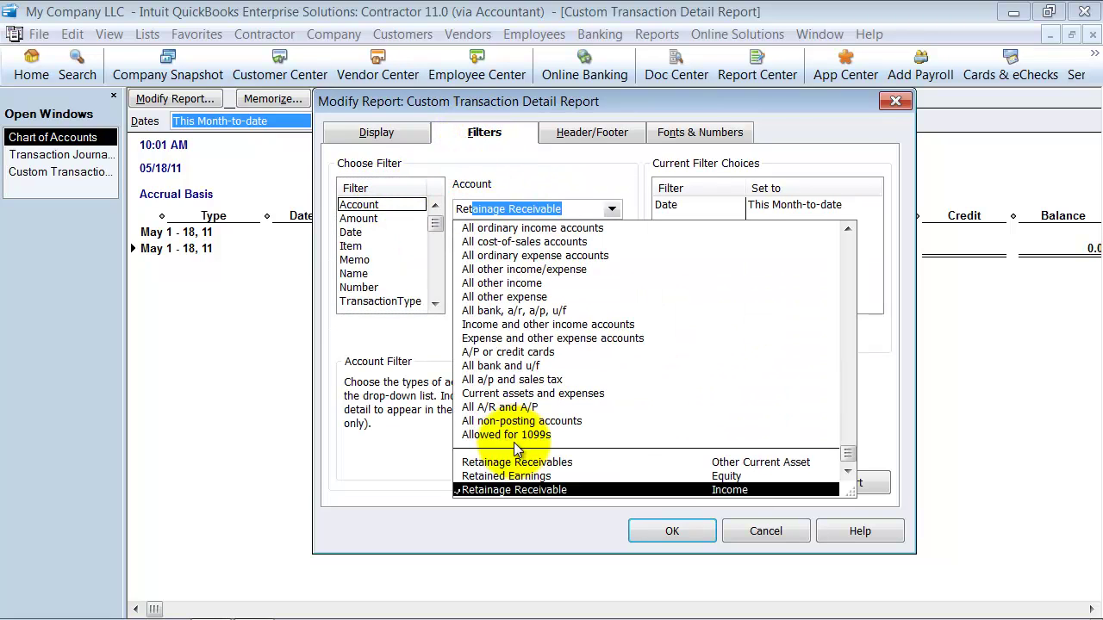
{"action": "left_click", "coordinate": [556, 463]}
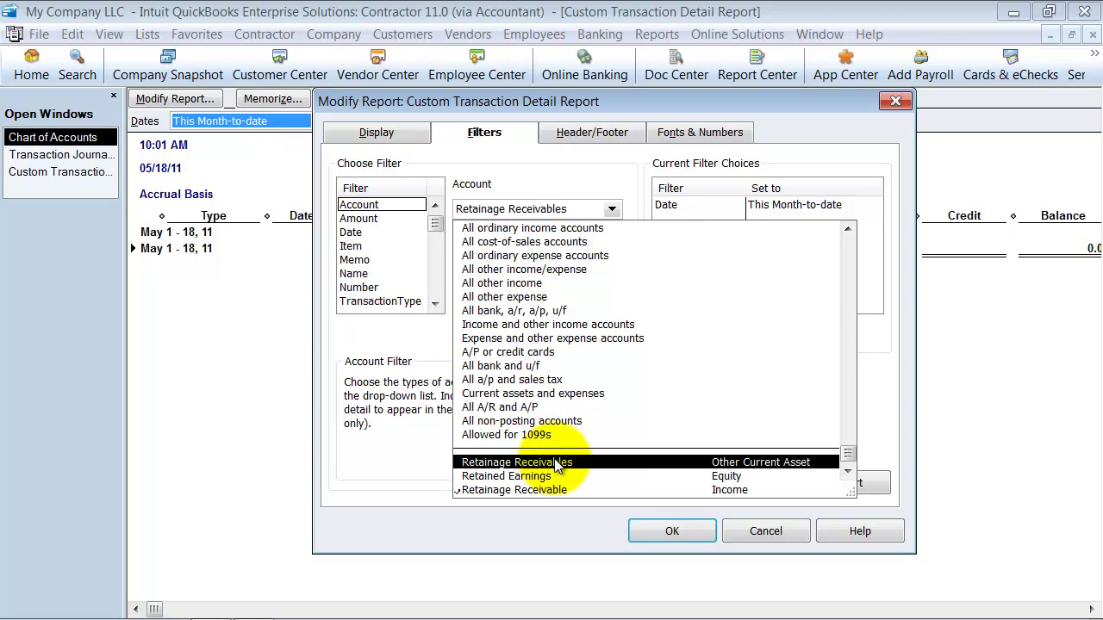
{"action": "left_click", "coordinate": [556, 463]}
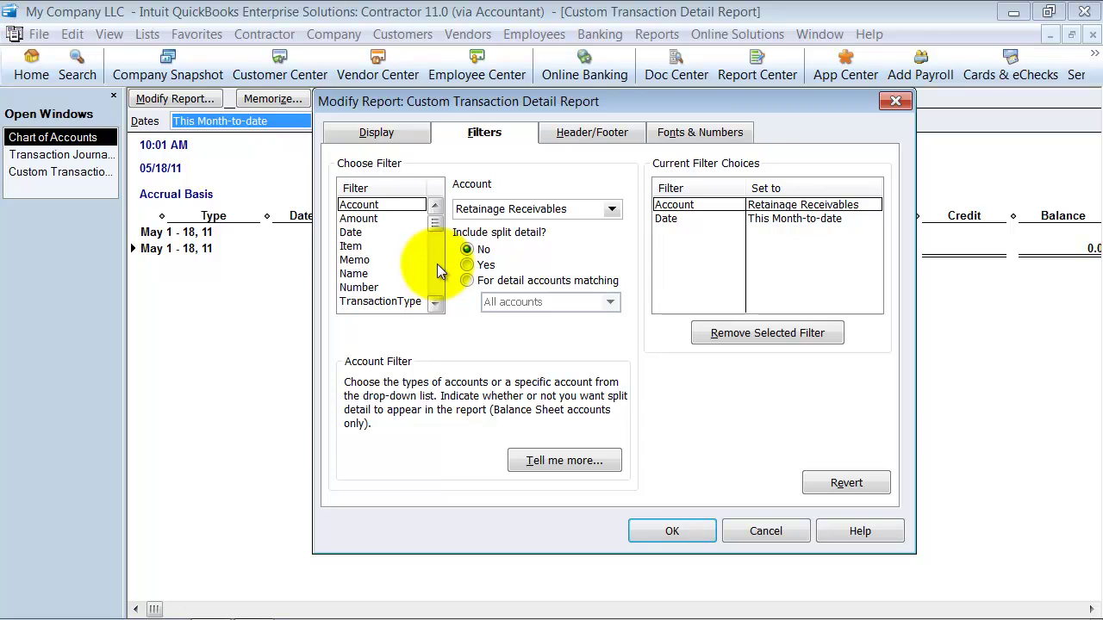
Total the report by Customer and display it.
{"action": "left_click", "coordinate": [405, 137]}
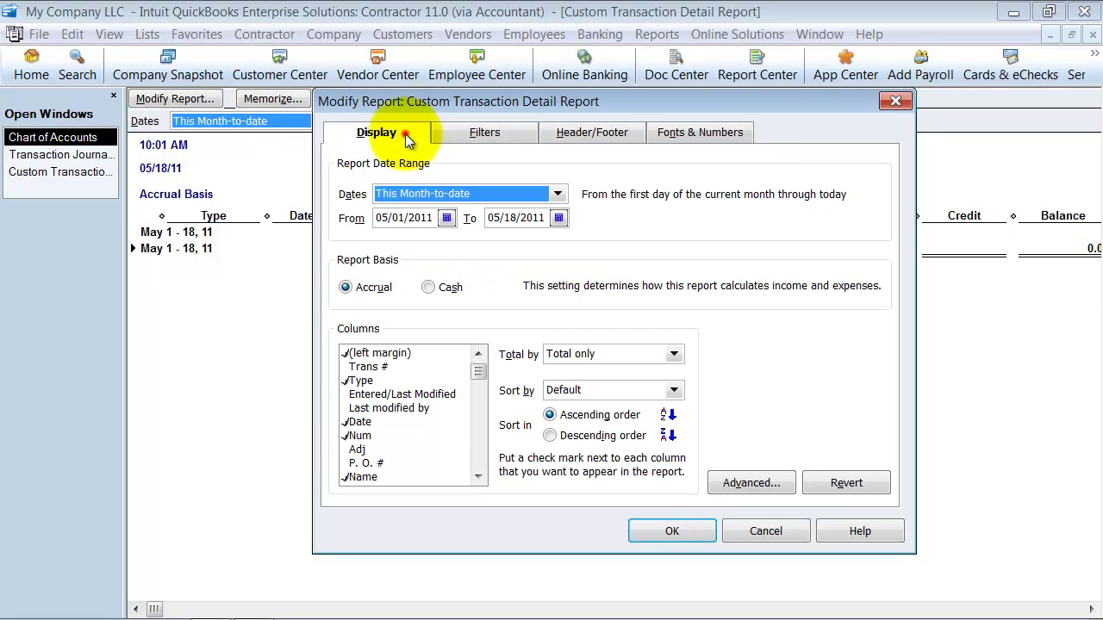
{"action": "left_click", "coordinate": [671, 354]}
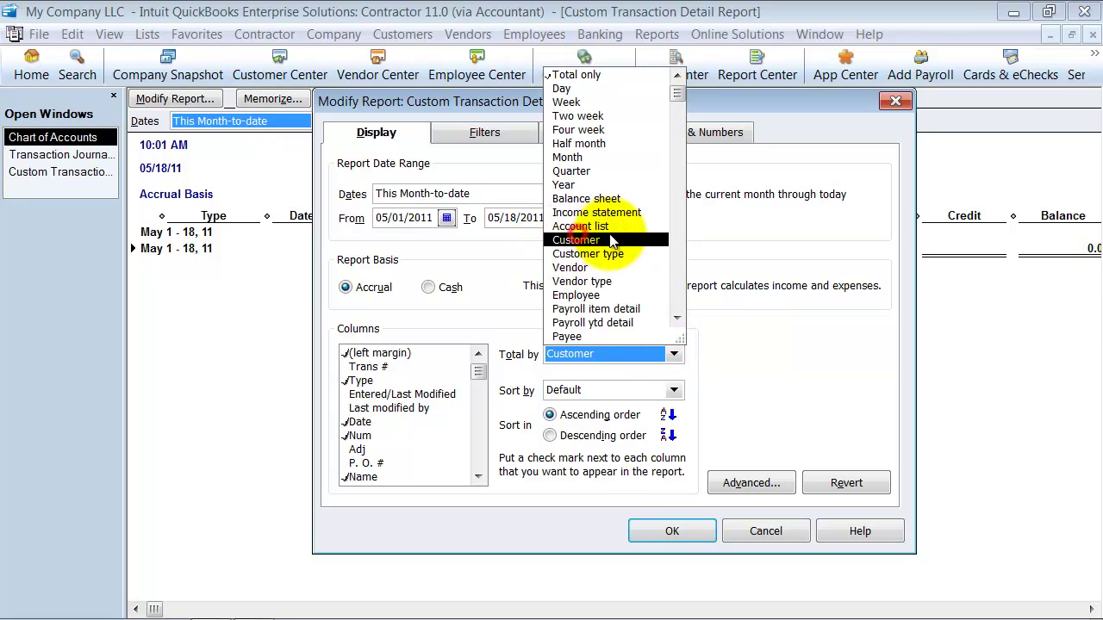
{"action": "left_click", "coordinate": [650, 246]}
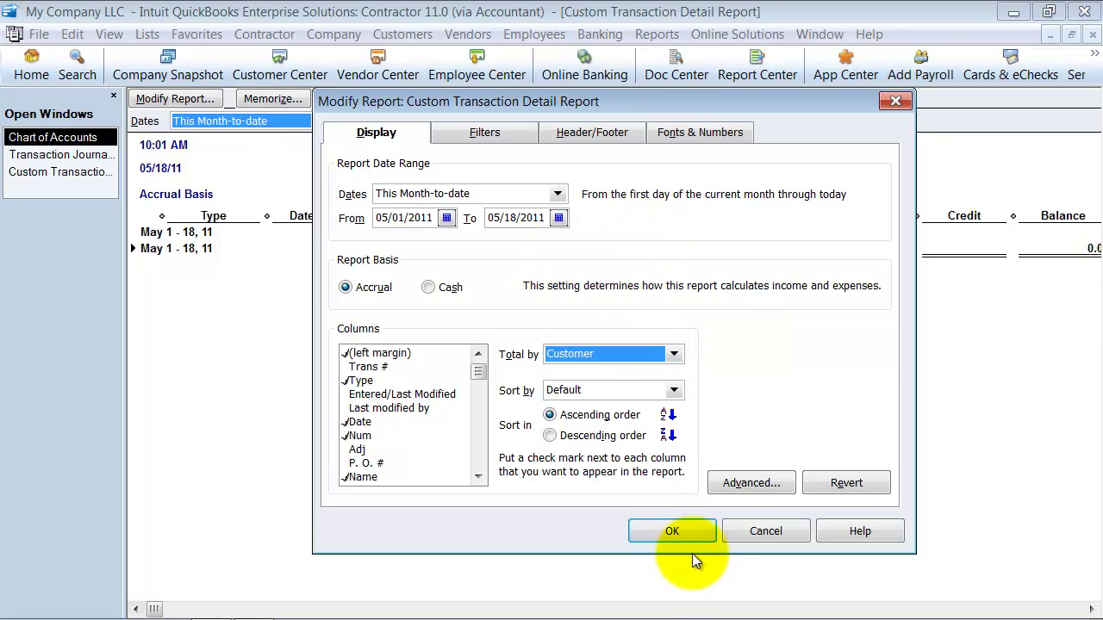
{"action": "left_click", "coordinate": [672, 531]}
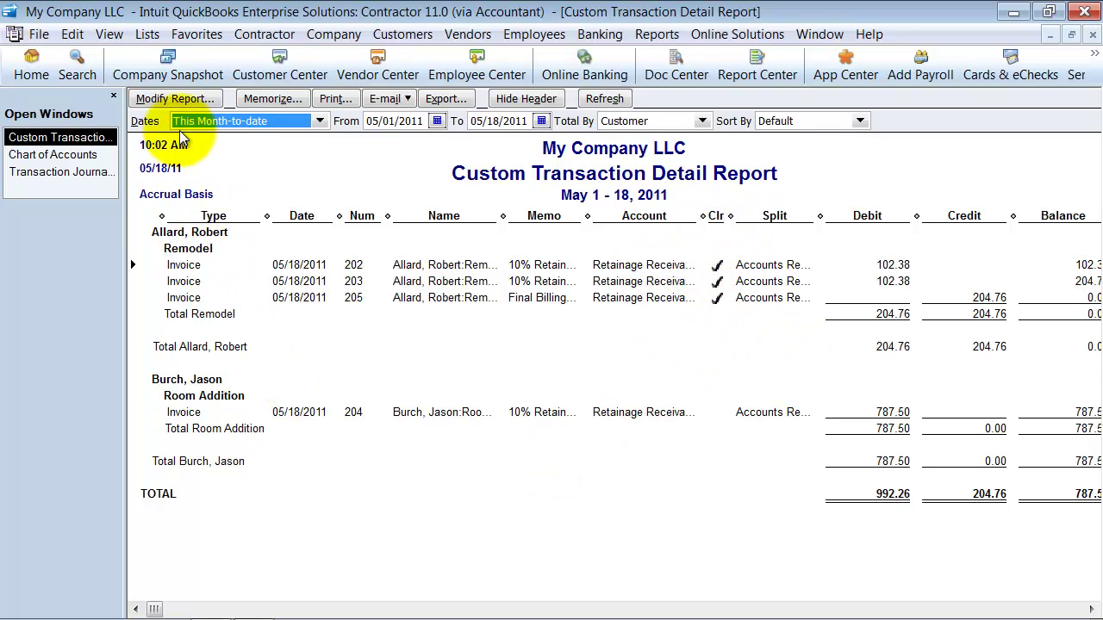
Set the report's Cleared filter to No so only uncleared transactions remain.
{"action": "left_click", "coordinate": [190, 101]}
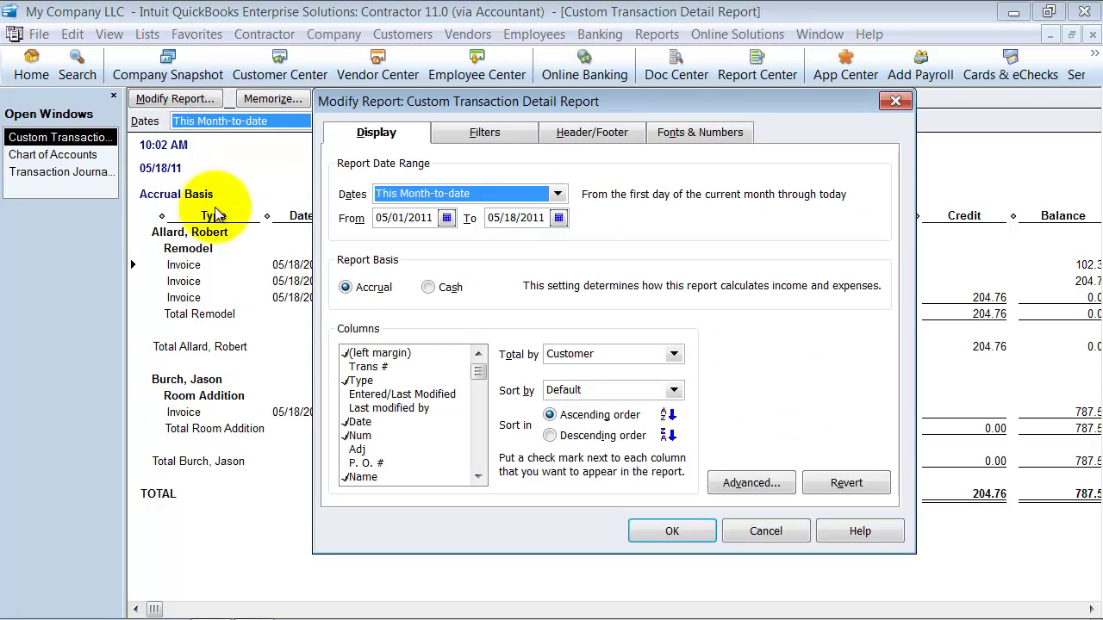
{"action": "left_click", "coordinate": [461, 133]}
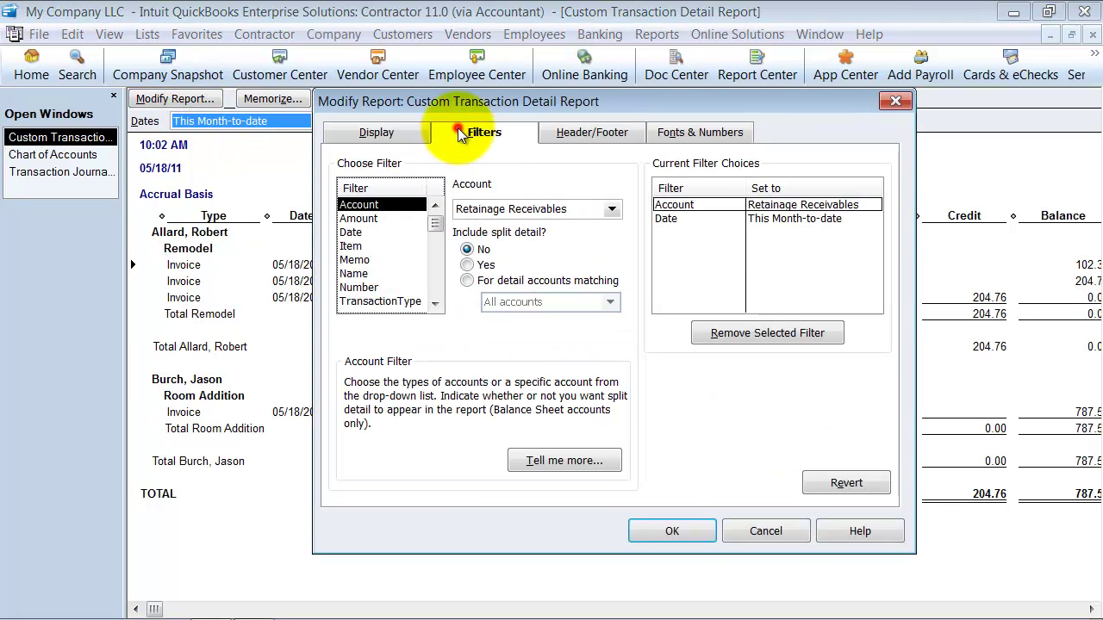
{"action": "left_click", "coordinate": [435, 304]}
{"action": "left_click", "coordinate": [435, 304]}
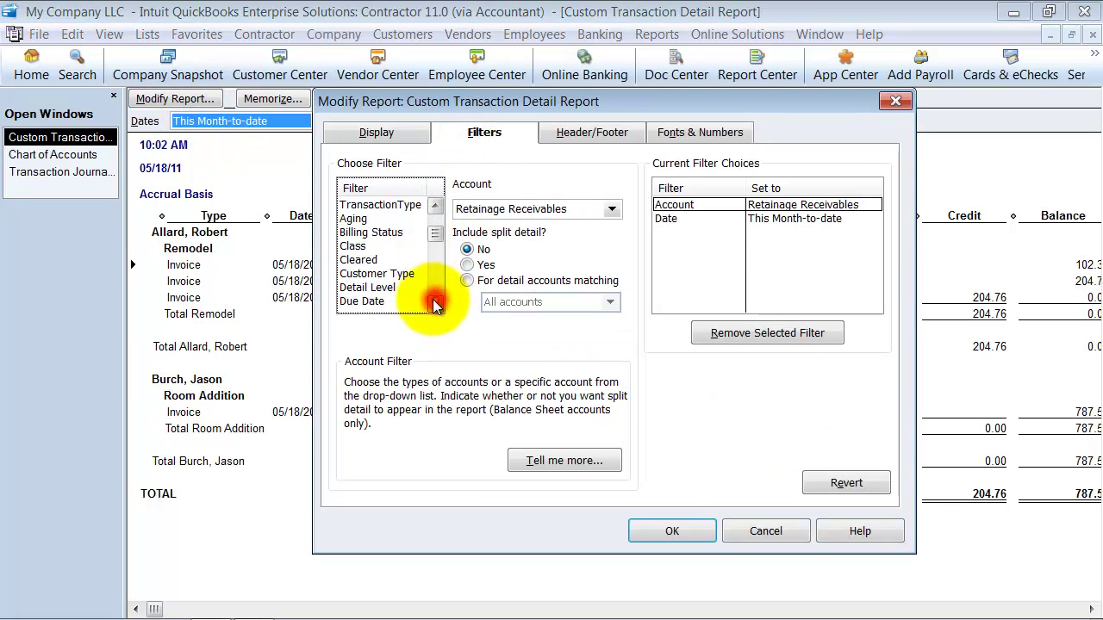
{"action": "left_click", "coordinate": [371, 260]}
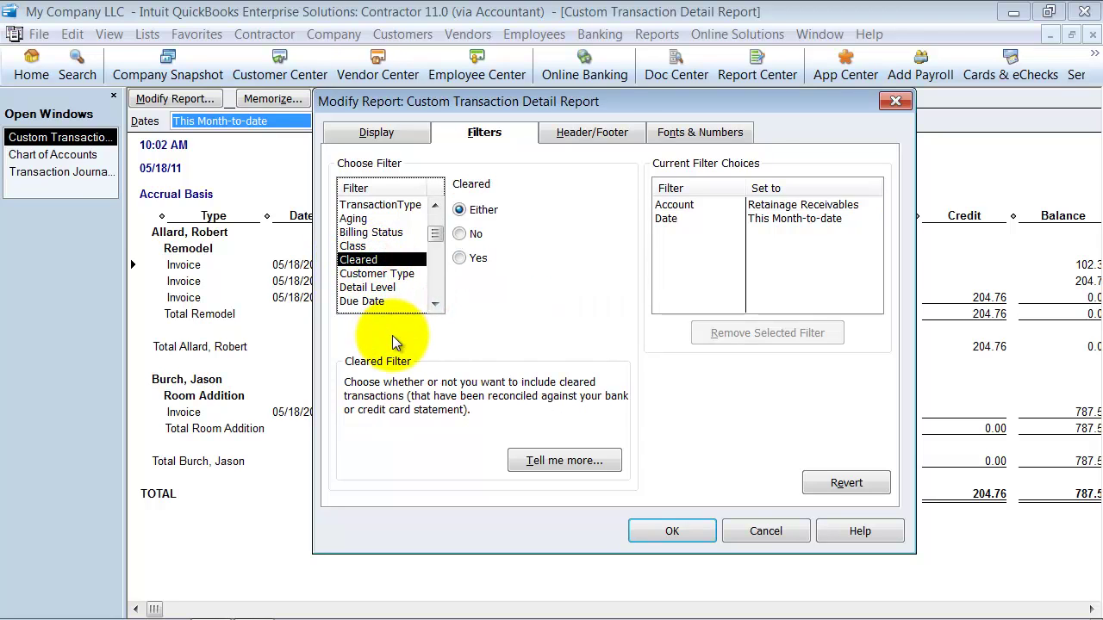
{"action": "left_click", "coordinate": [460, 234]}
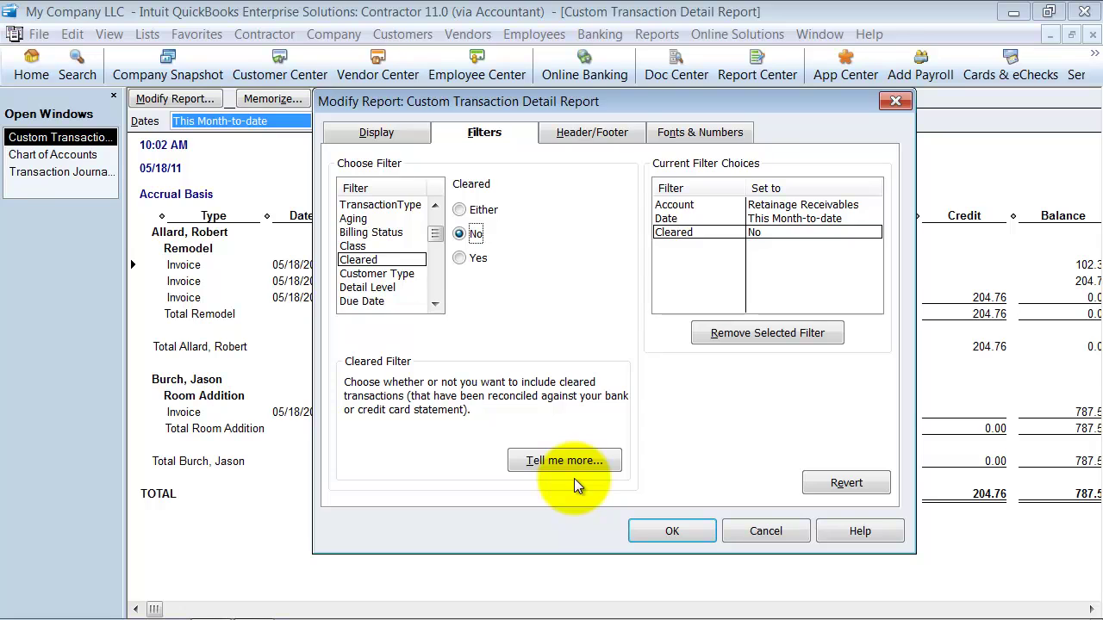
Refresh the report to show Burch's 787.50, then close it without memorizing.
{"action": "left_click", "coordinate": [686, 537]}
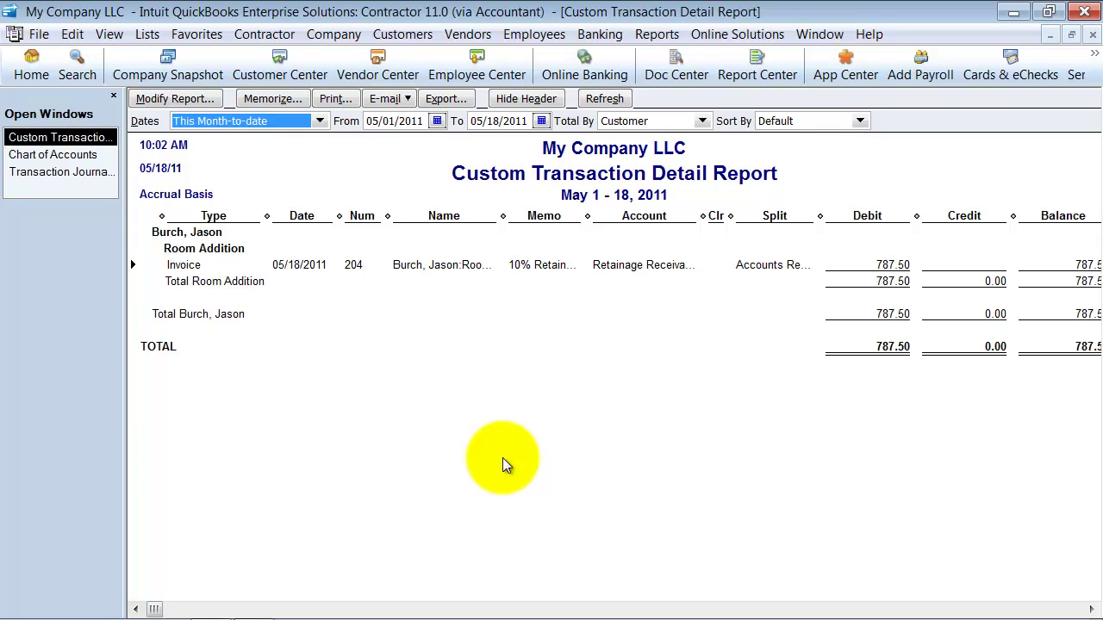
{"action": "left_click", "coordinate": [1091, 36]}
{"action": "left_click", "coordinate": [614, 342]}
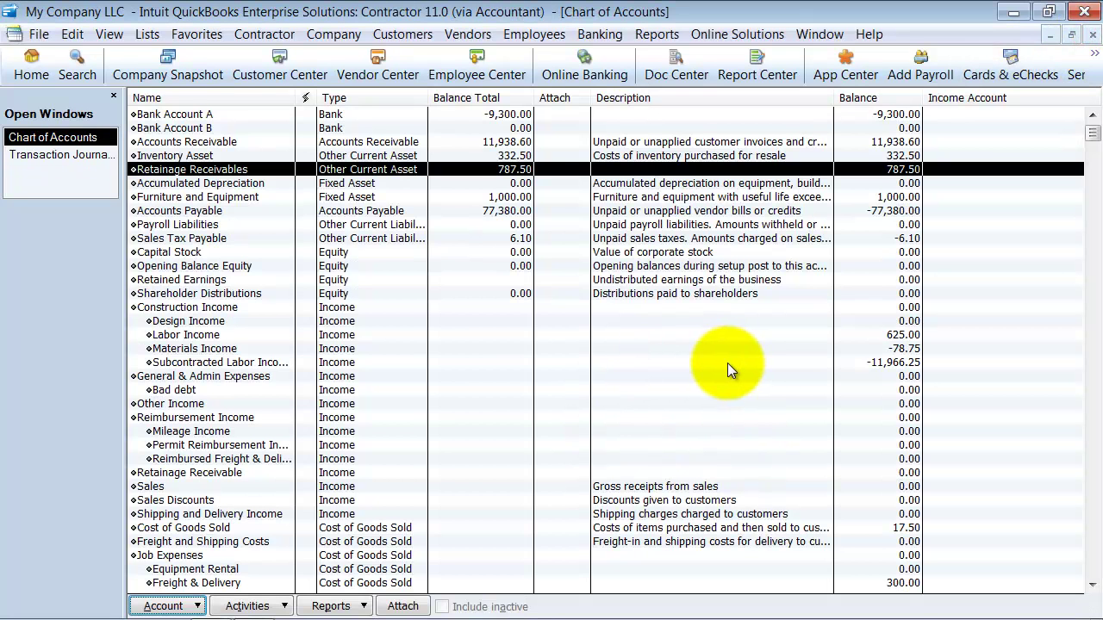